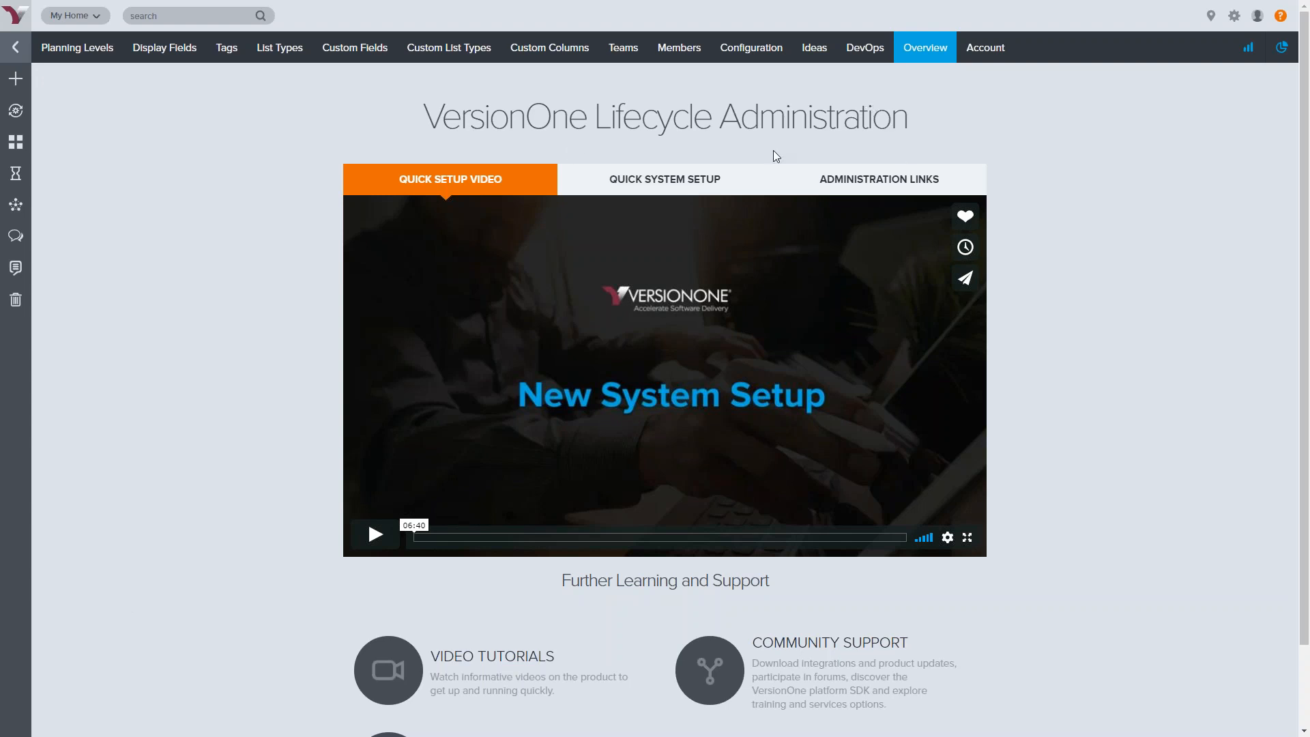
Go to the Administration overview and display its Administration Links grid (Teams, List Types, Custom Fields)
click(1235, 17)
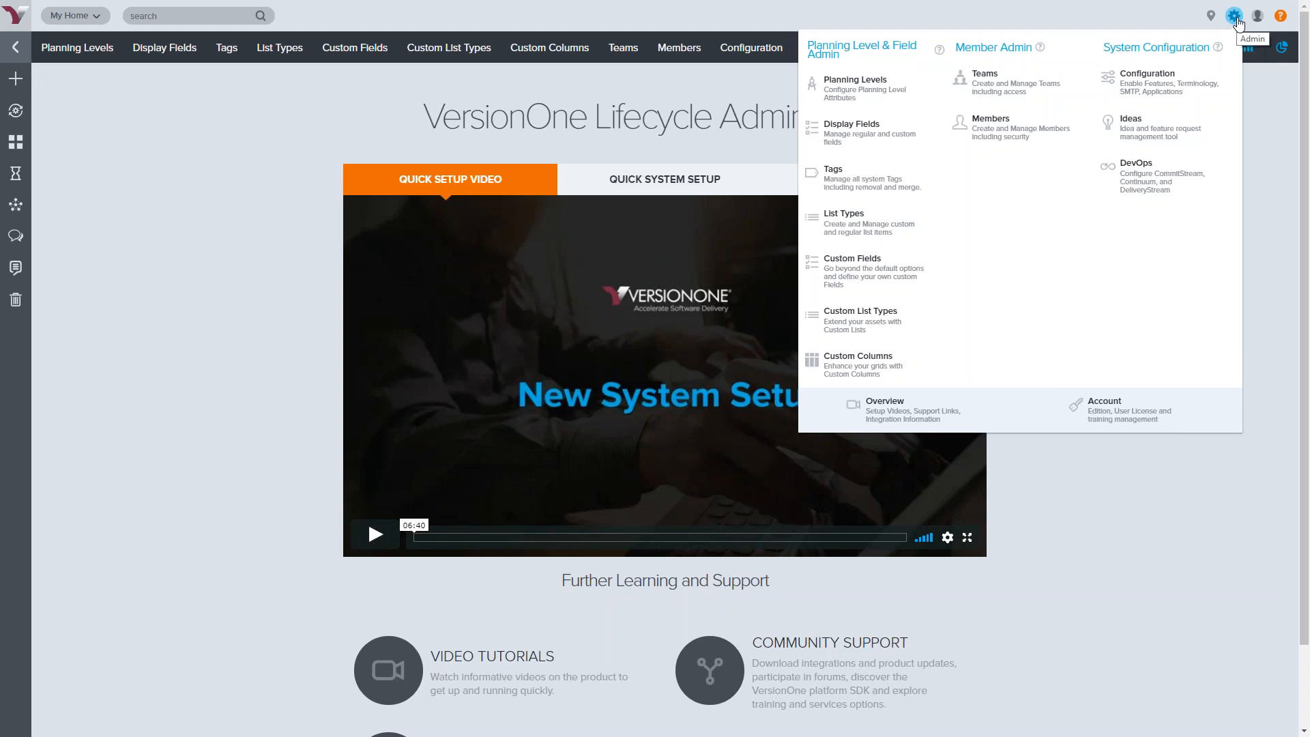
click(902, 425)
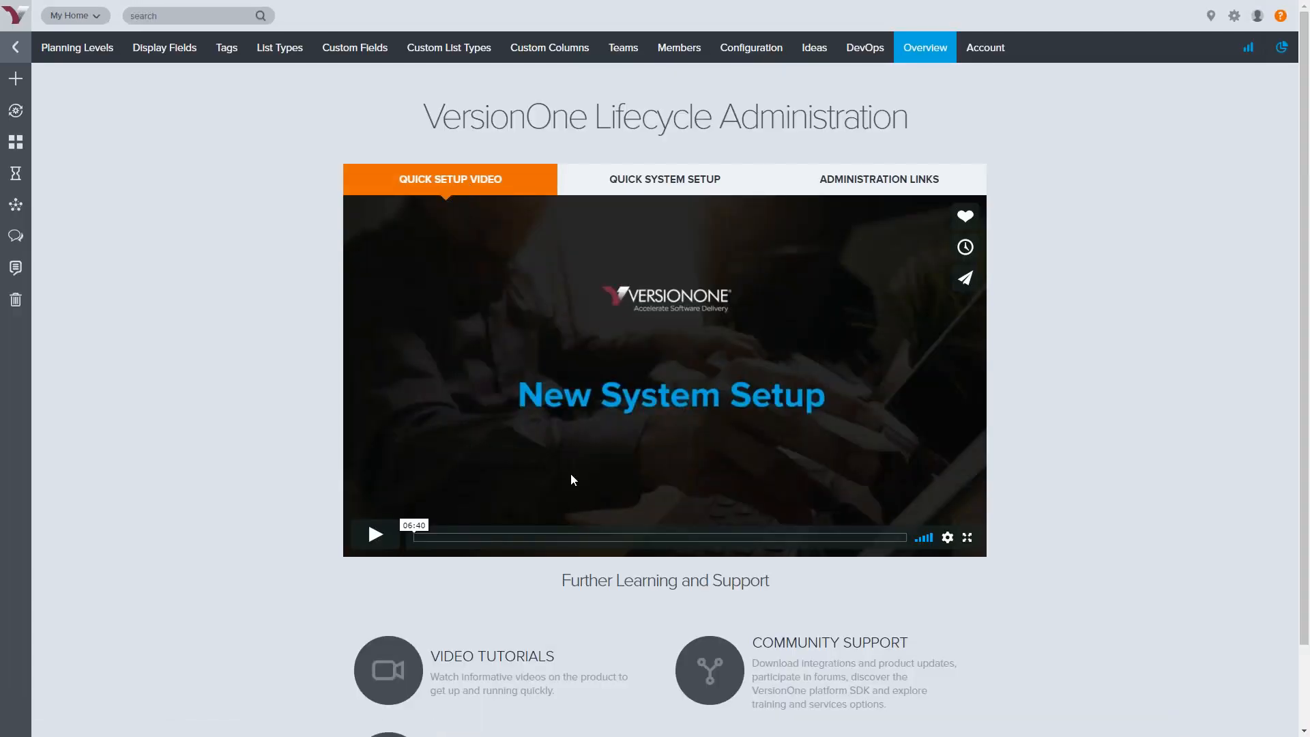
click(657, 191)
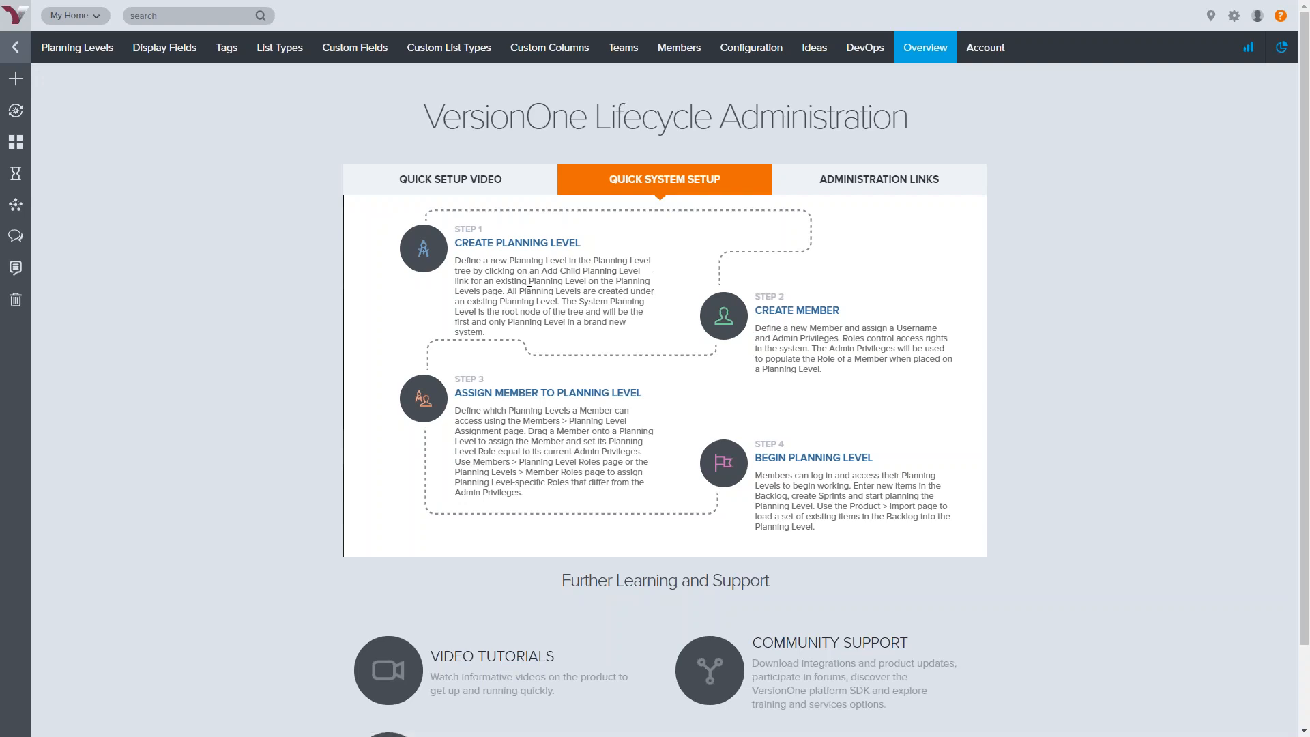
click(899, 187)
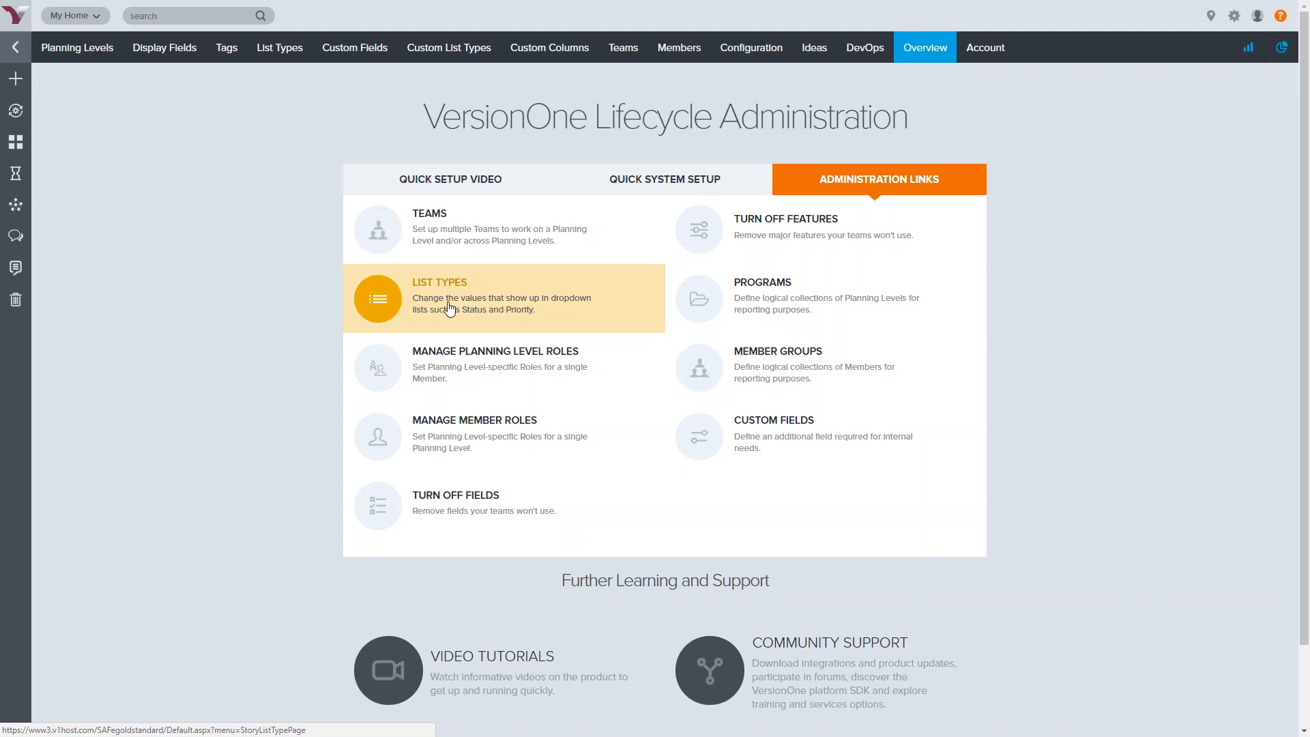
mouse_move(751, 60)
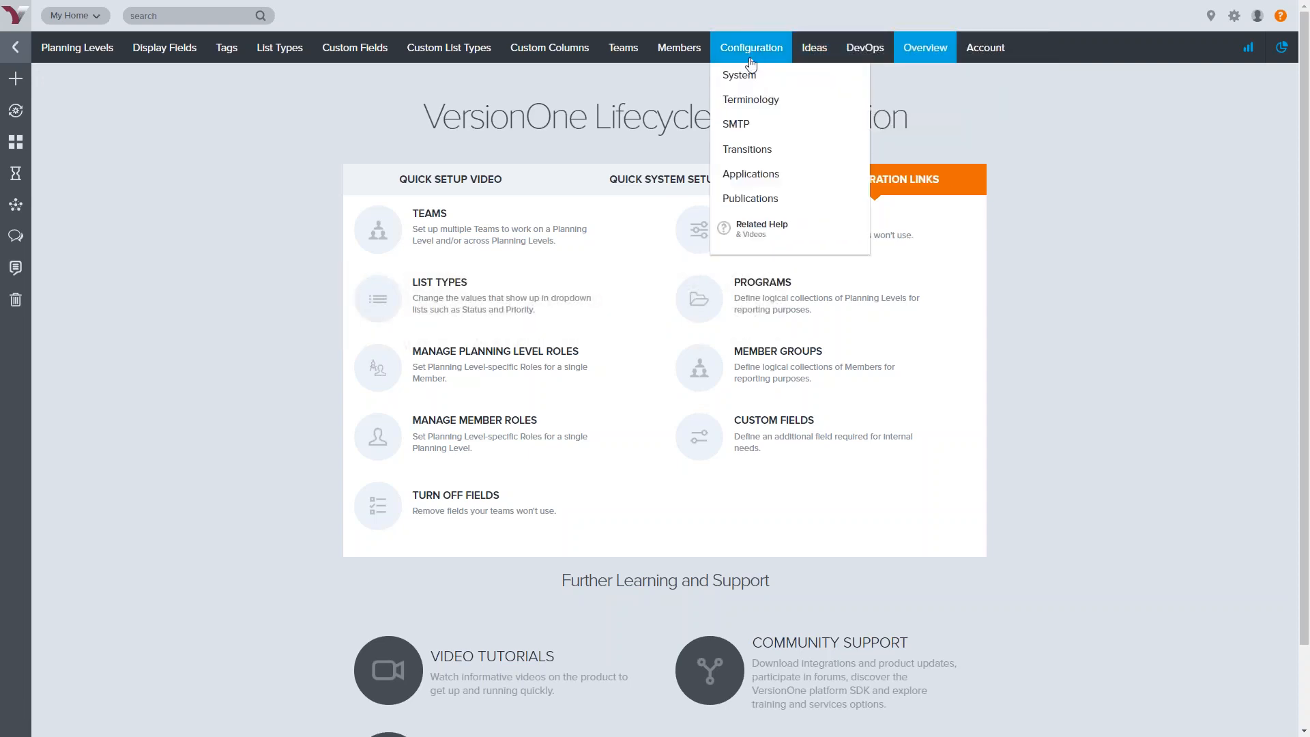
mouse_move(298, 59)
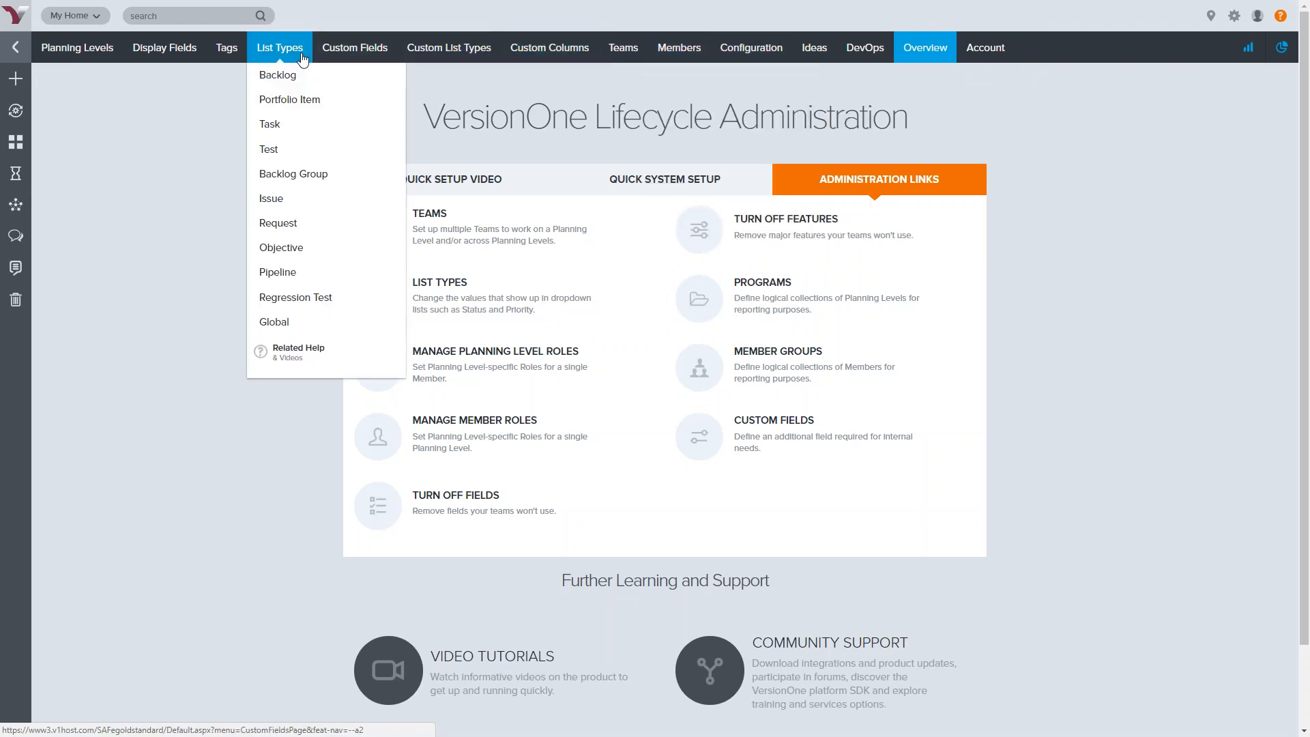
Open the Global list types and scroll through the Phase, Source and Workitem Priority lists
click(279, 328)
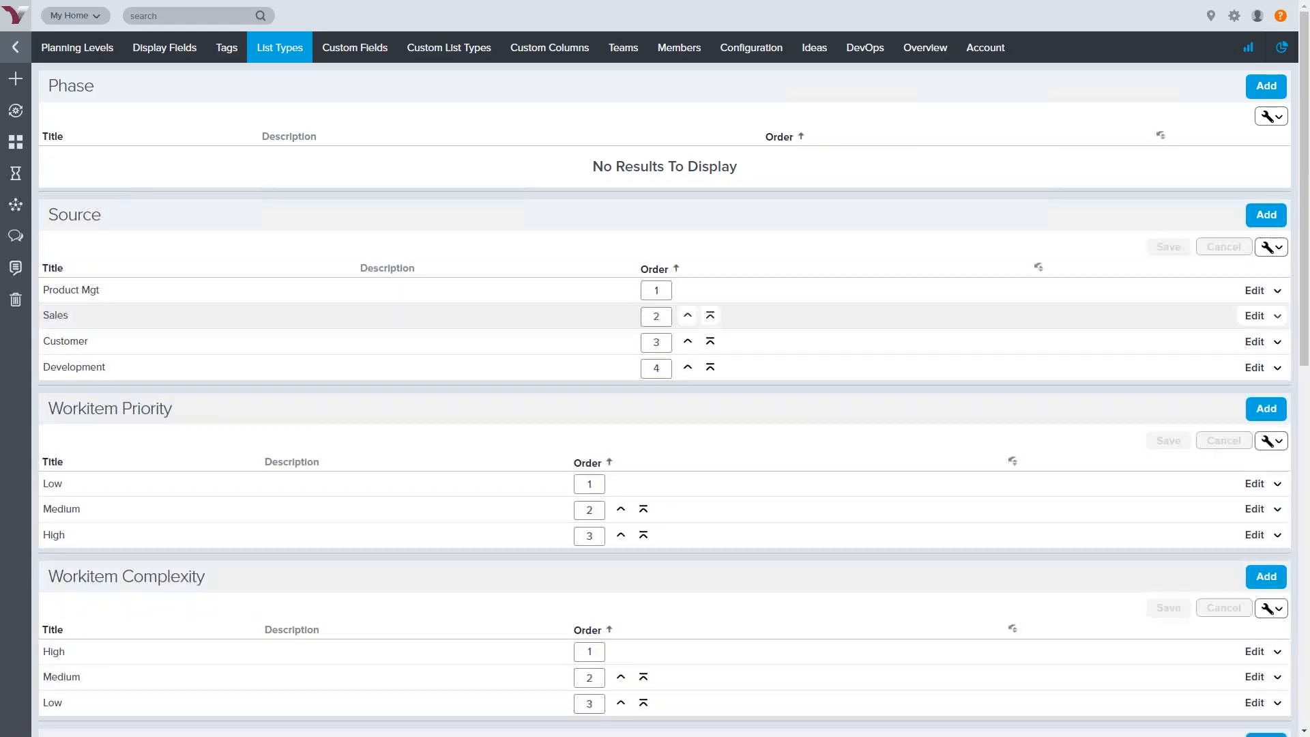
scroll(357, 246, down, 10)
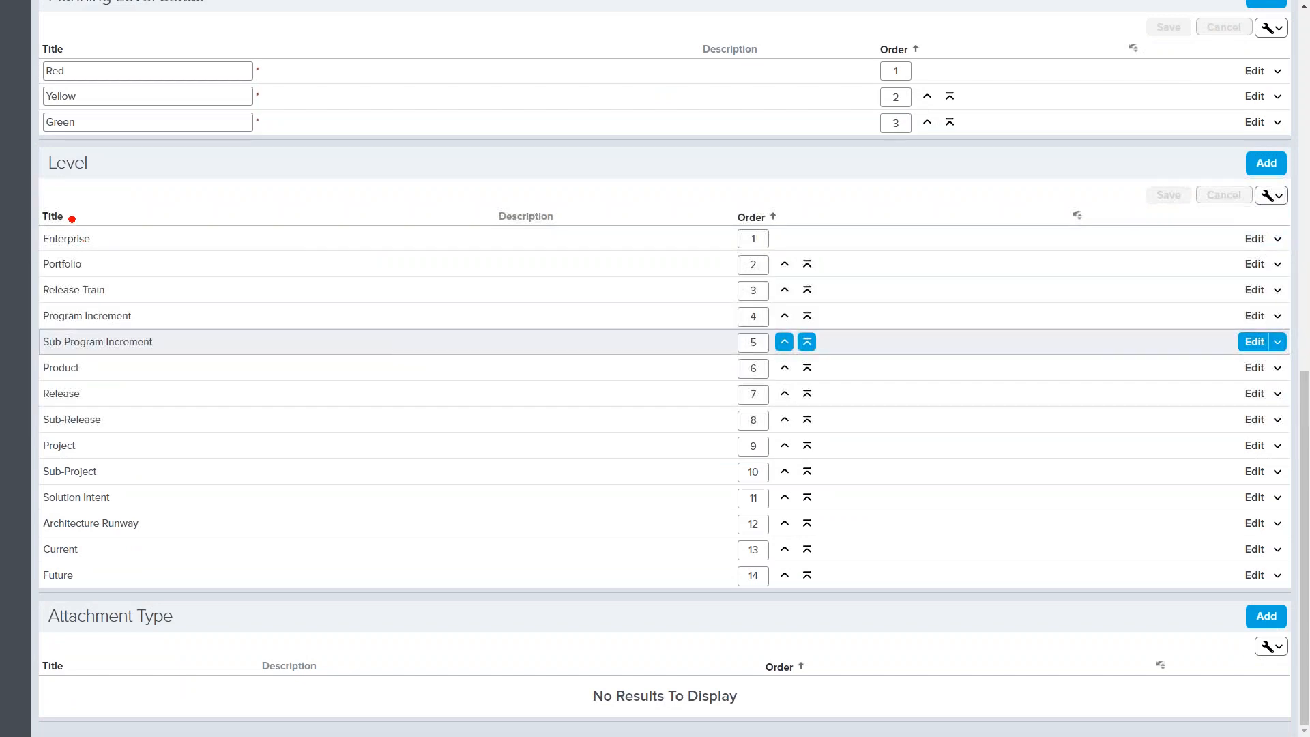
mouse_move(30, 217)
mouse_down()
mouse_move(150, 221)
mouse_move(190, 329)
mouse_move(27, 342)
mouse_up()
drag(32, 276, 31, 217)
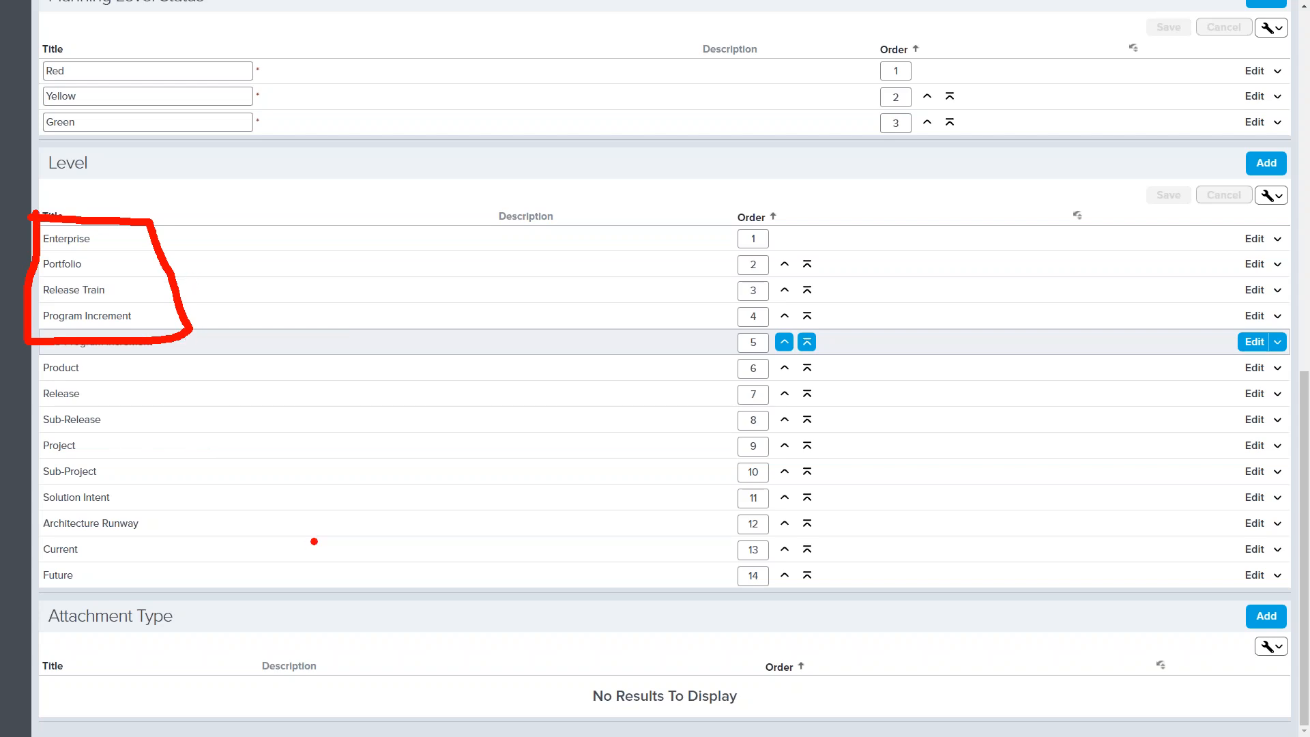
mouse_move(26, 485)
mouse_down()
mouse_move(156, 486)
mouse_move(166, 528)
mouse_move(154, 593)
mouse_move(68, 599)
mouse_move(33, 573)
mouse_move(31, 497)
mouse_up()
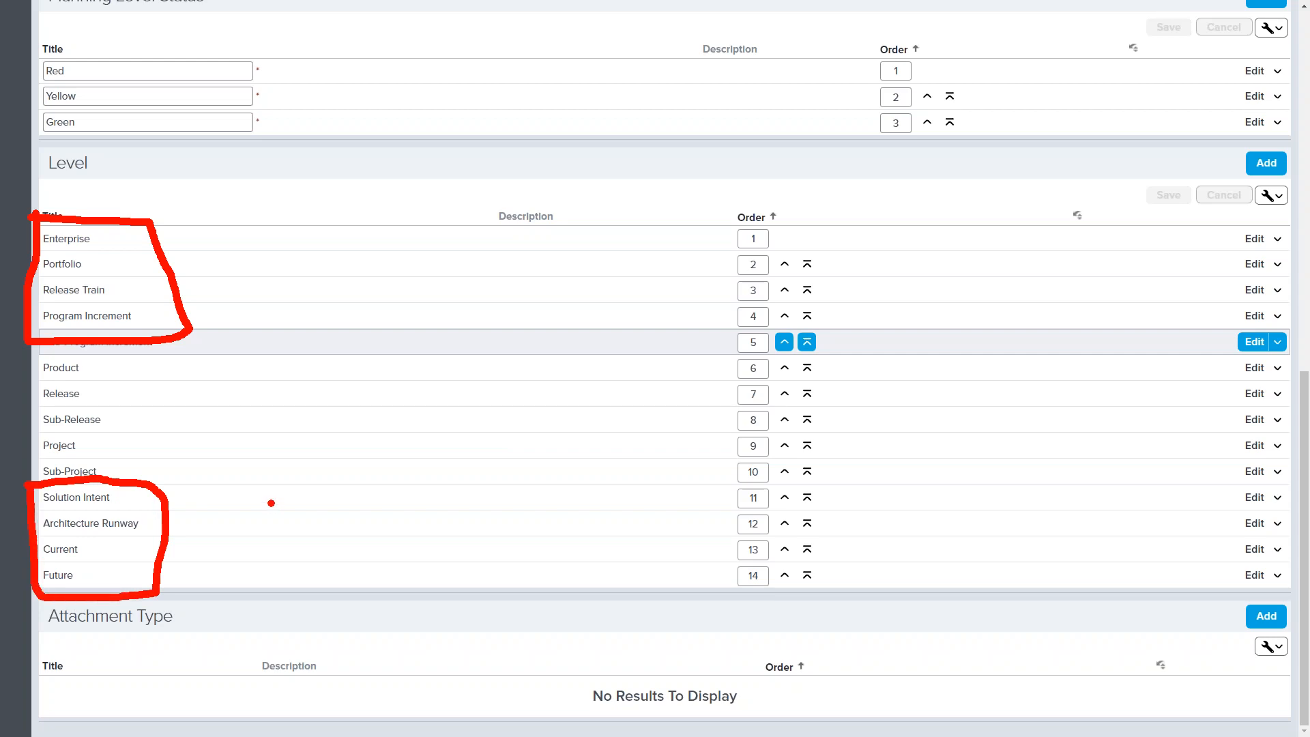
drag(34, 352, 30, 366)
mouse_move(25, 430)
mouse_down()
mouse_move(43, 447)
mouse_move(87, 446)
mouse_move(168, 415)
mouse_move(167, 361)
mouse_move(33, 352)
mouse_up()
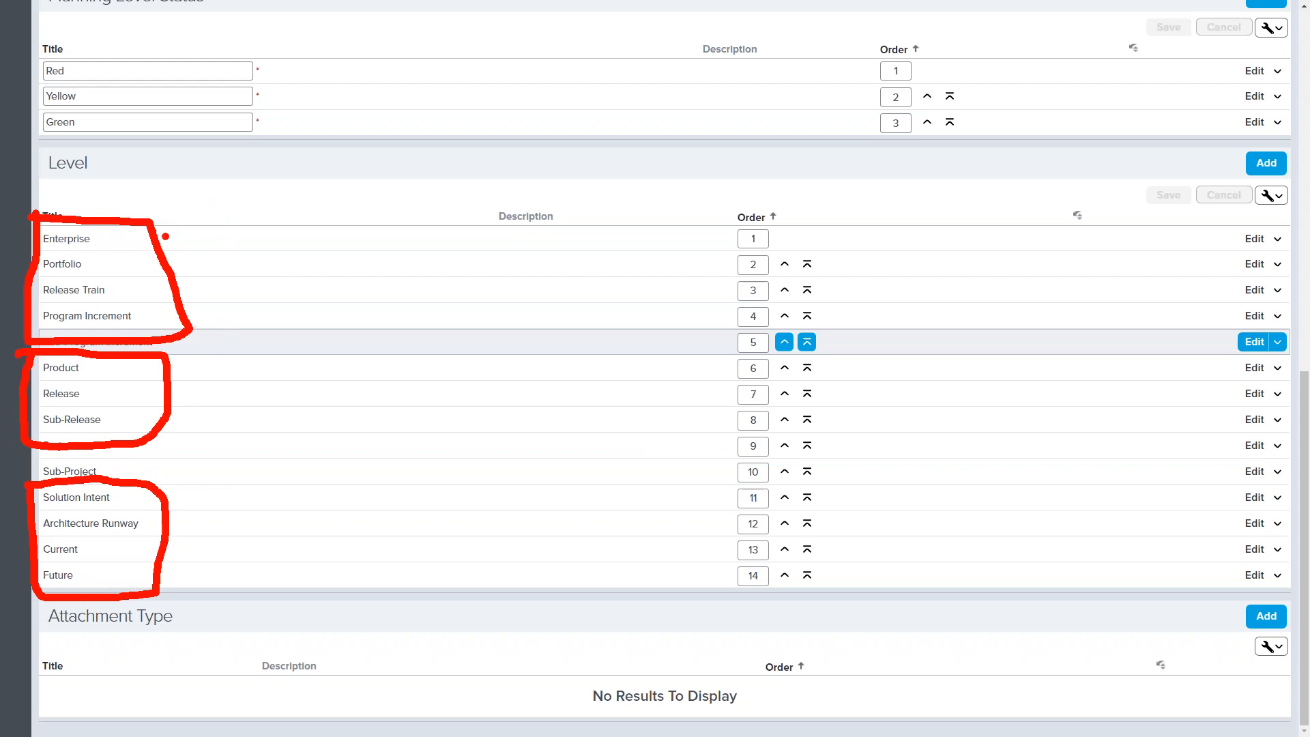
Review the 14-entry Level list, then return to the top of the page
mouse_move(177, 232)
mouse_down()
mouse_move(211, 238)
mouse_move(184, 266)
mouse_move(212, 272)
mouse_up()
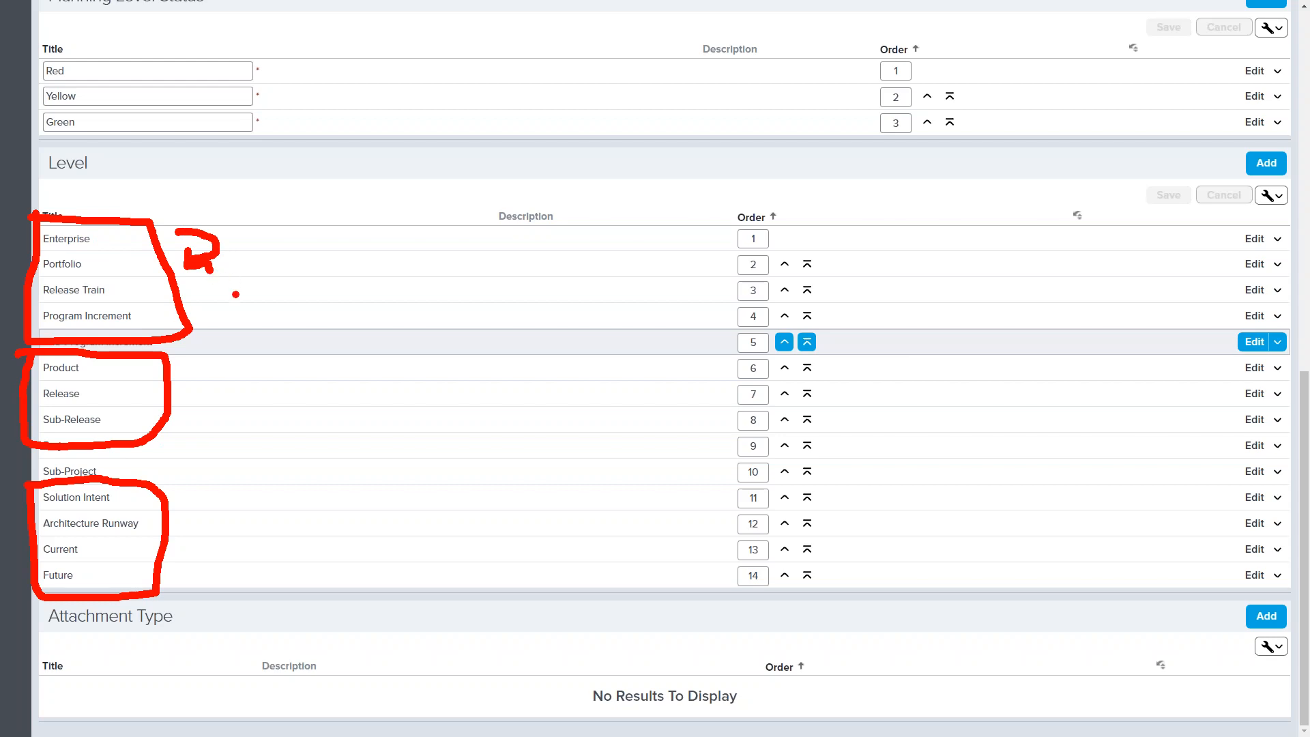
drag(39, 183, 113, 185)
key(Escape)
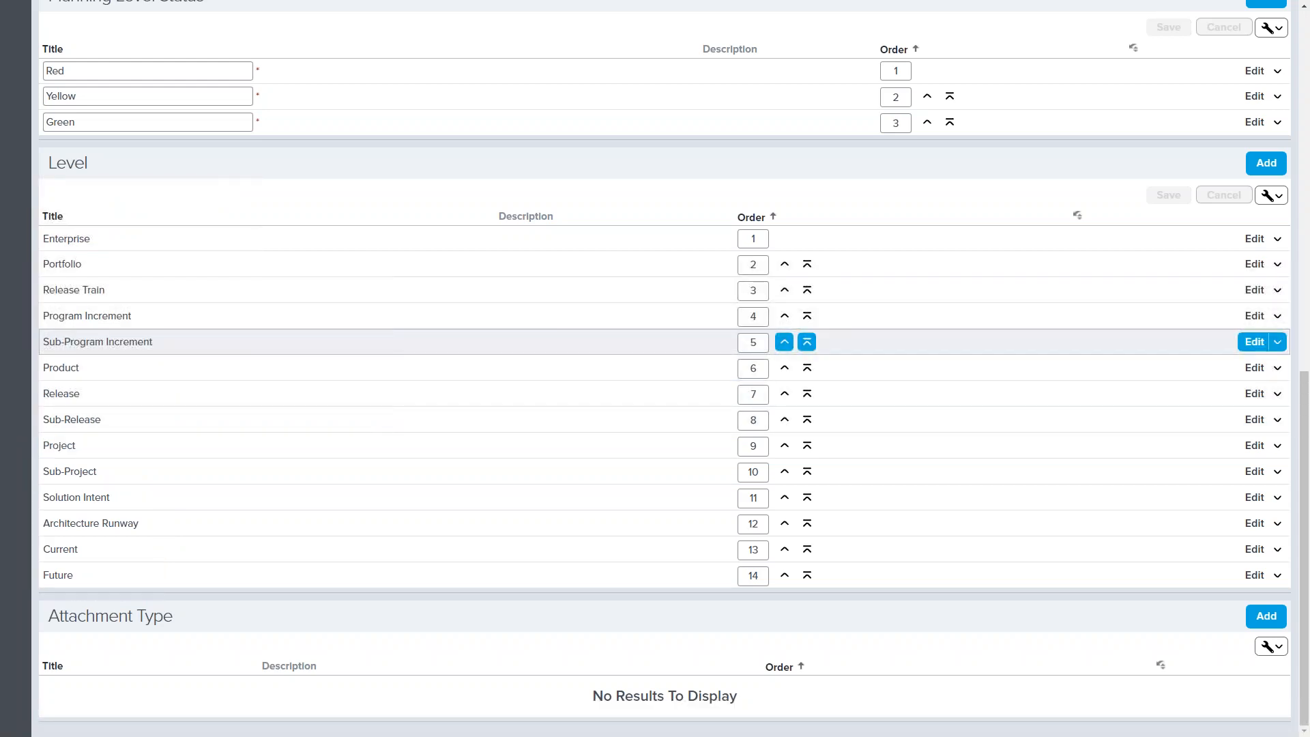
scroll(456, 337, up, 10)
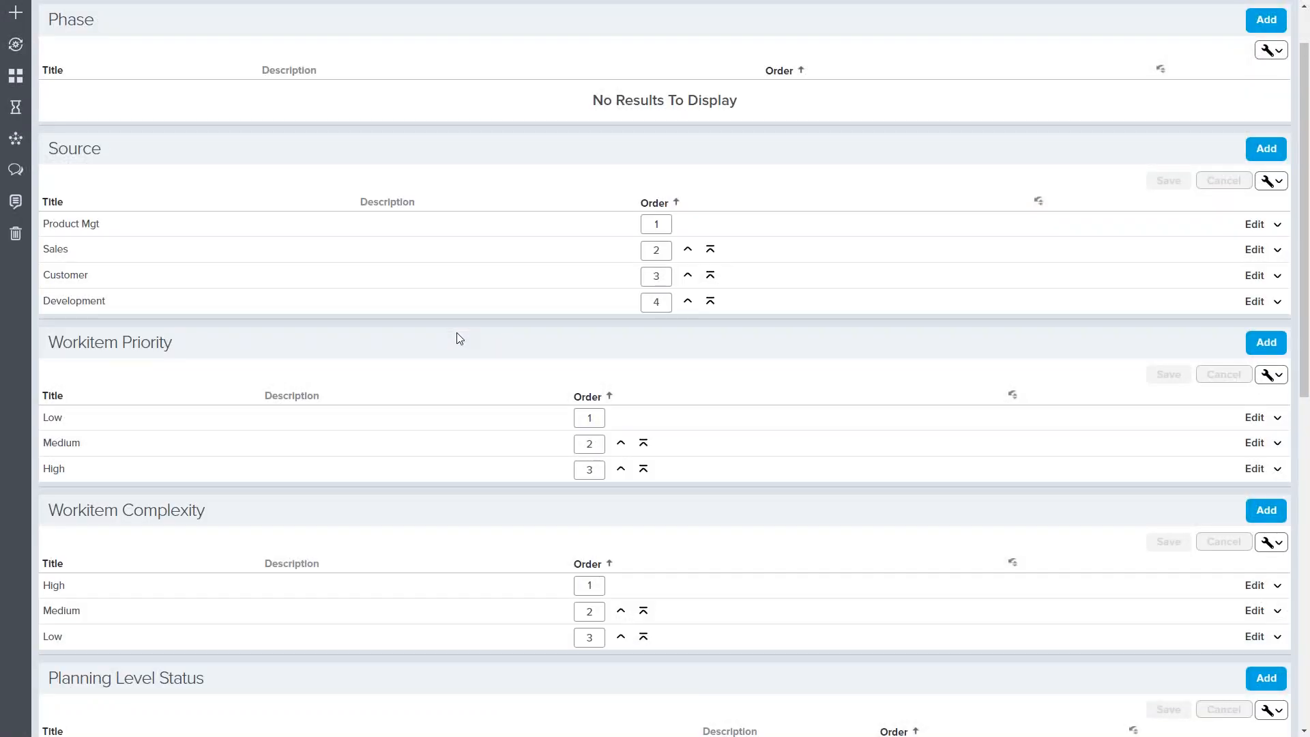
scroll(455, 343, down, 10)
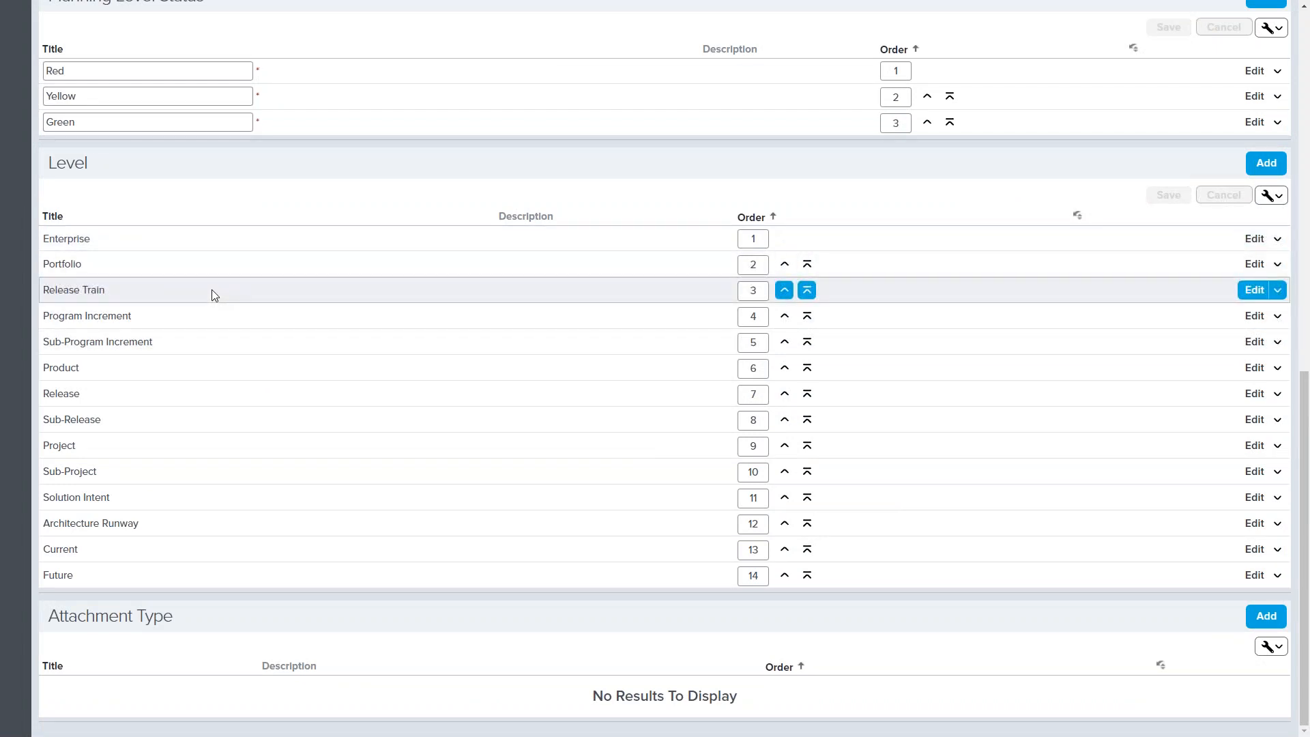
scroll(212, 289, up, 10)
mouse_move(292, 50)
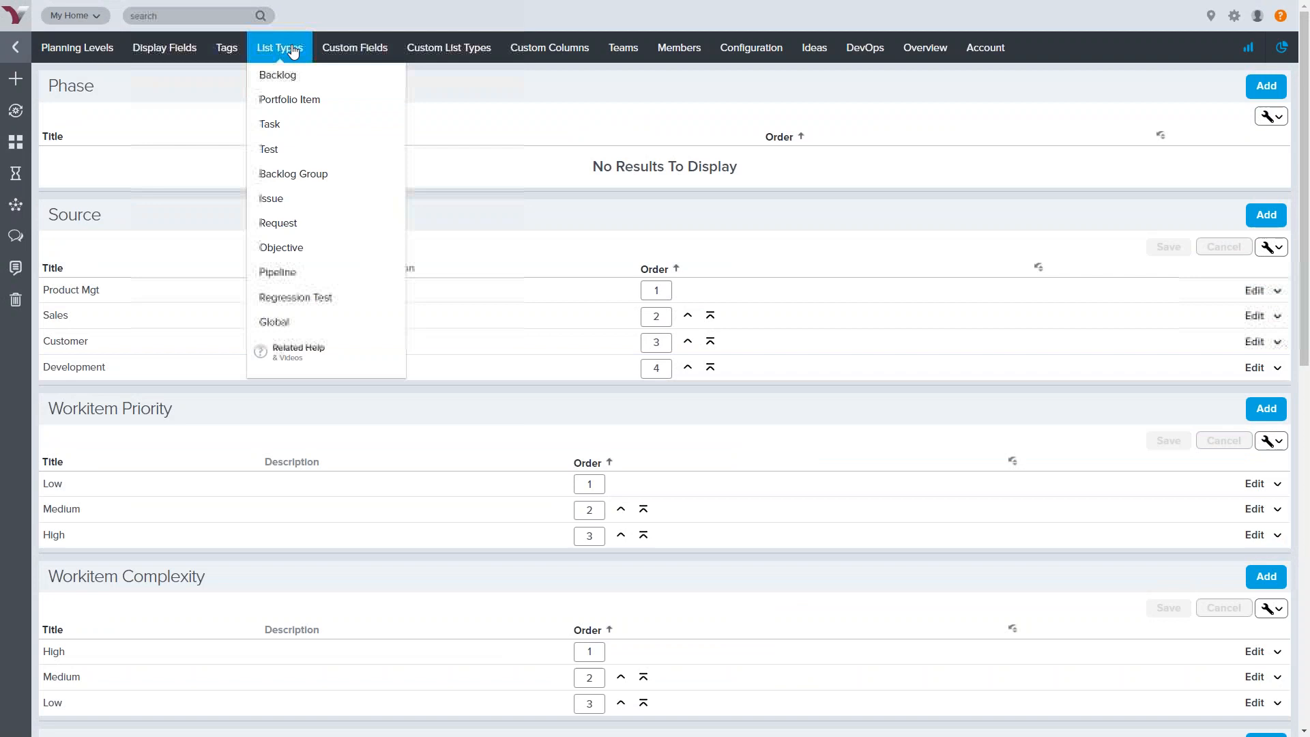
Show the Portfolio Item list types and review the Type, Priority and Status tables with rollup categories
click(317, 103)
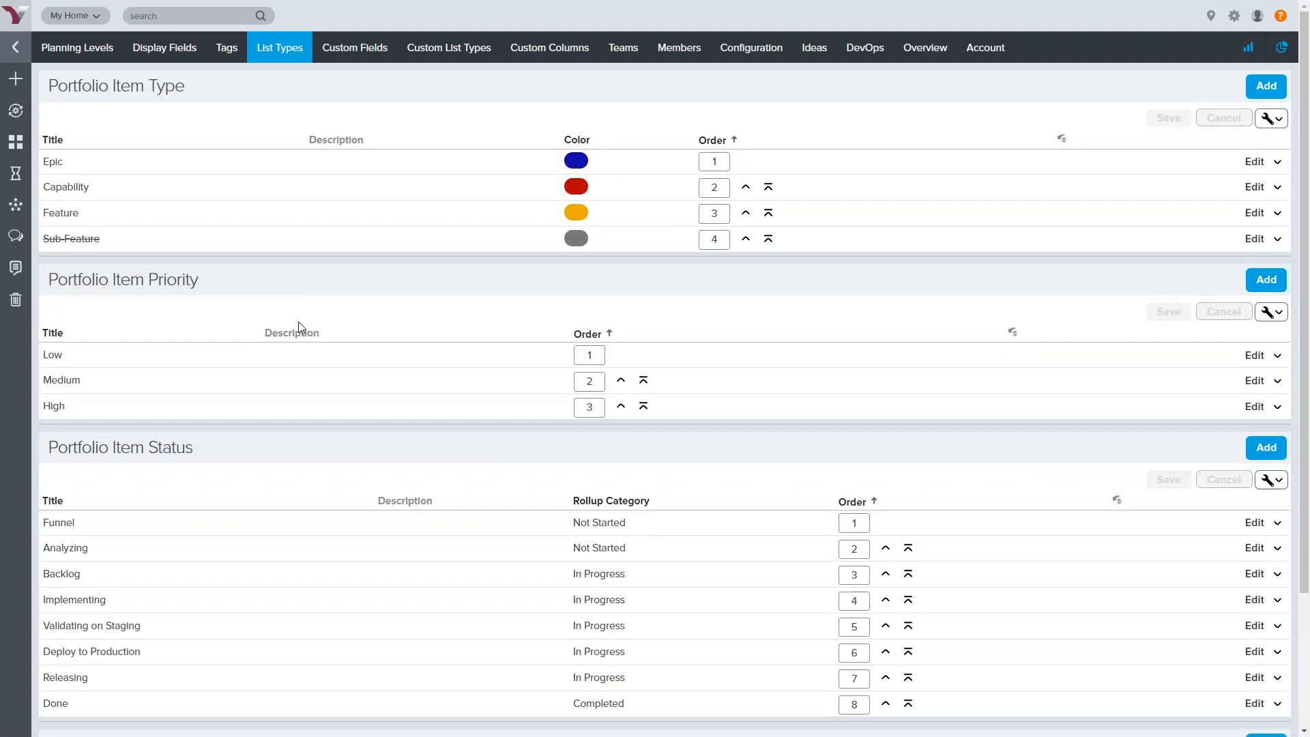
scroll(295, 423, down, 3)
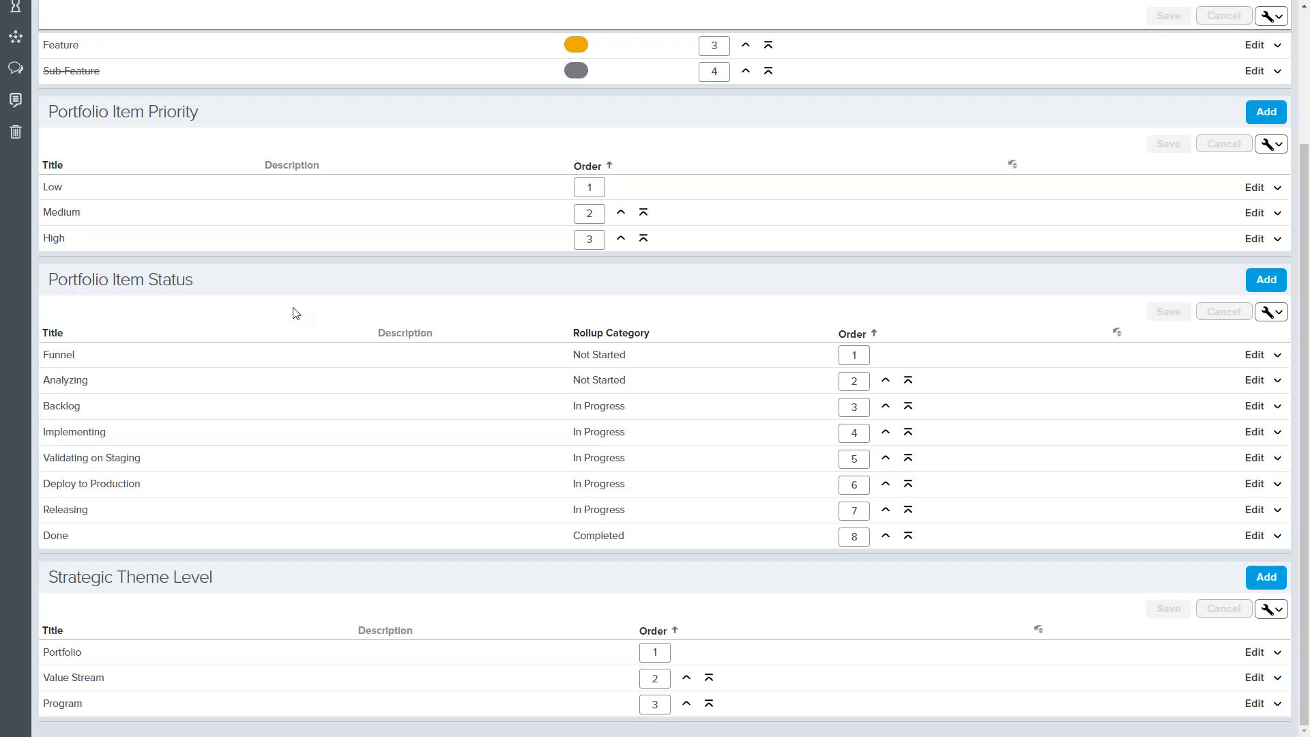
mouse_move(673, 311)
mouse_down()
mouse_move(598, 304)
mouse_move(540, 348)
mouse_move(531, 526)
mouse_move(583, 575)
mouse_move(631, 575)
mouse_move(672, 532)
mouse_move(673, 307)
mouse_up()
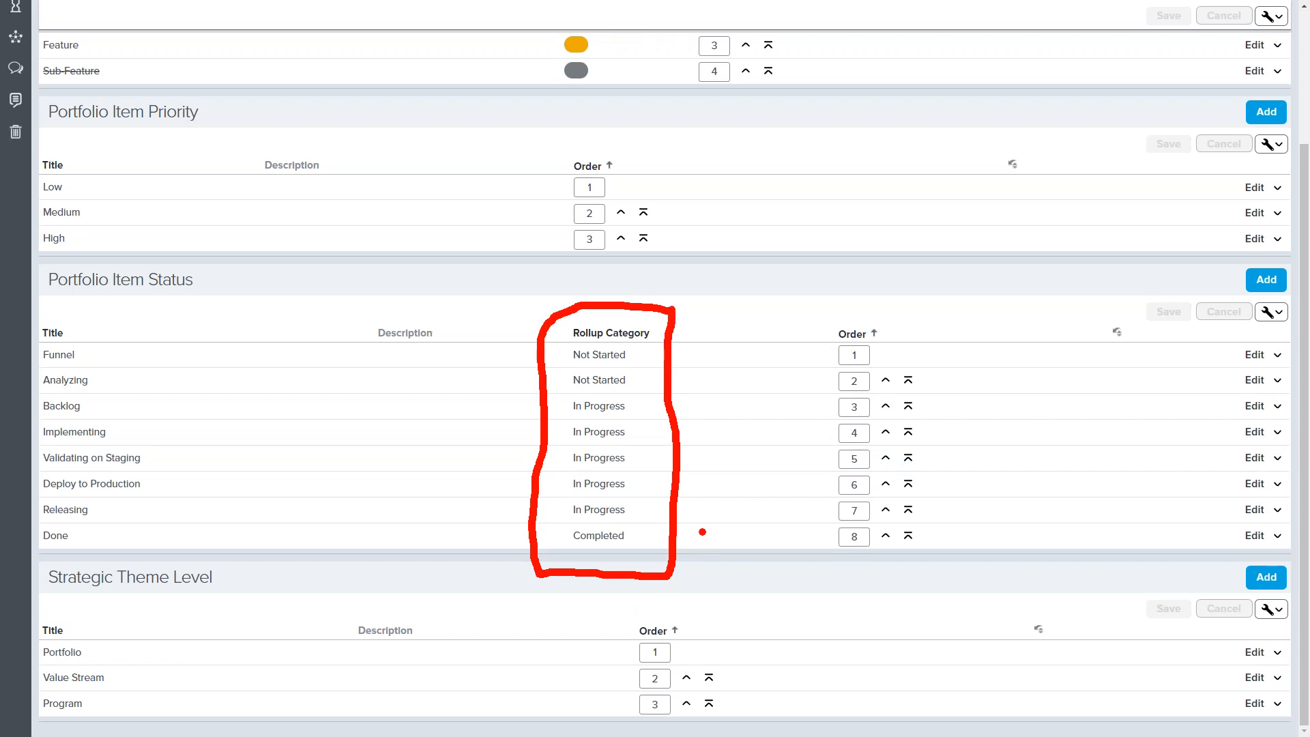
mouse_move(697, 531)
mouse_down()
mouse_move(720, 546)
mouse_move(724, 523)
mouse_move(694, 554)
mouse_up()
key(Escape)
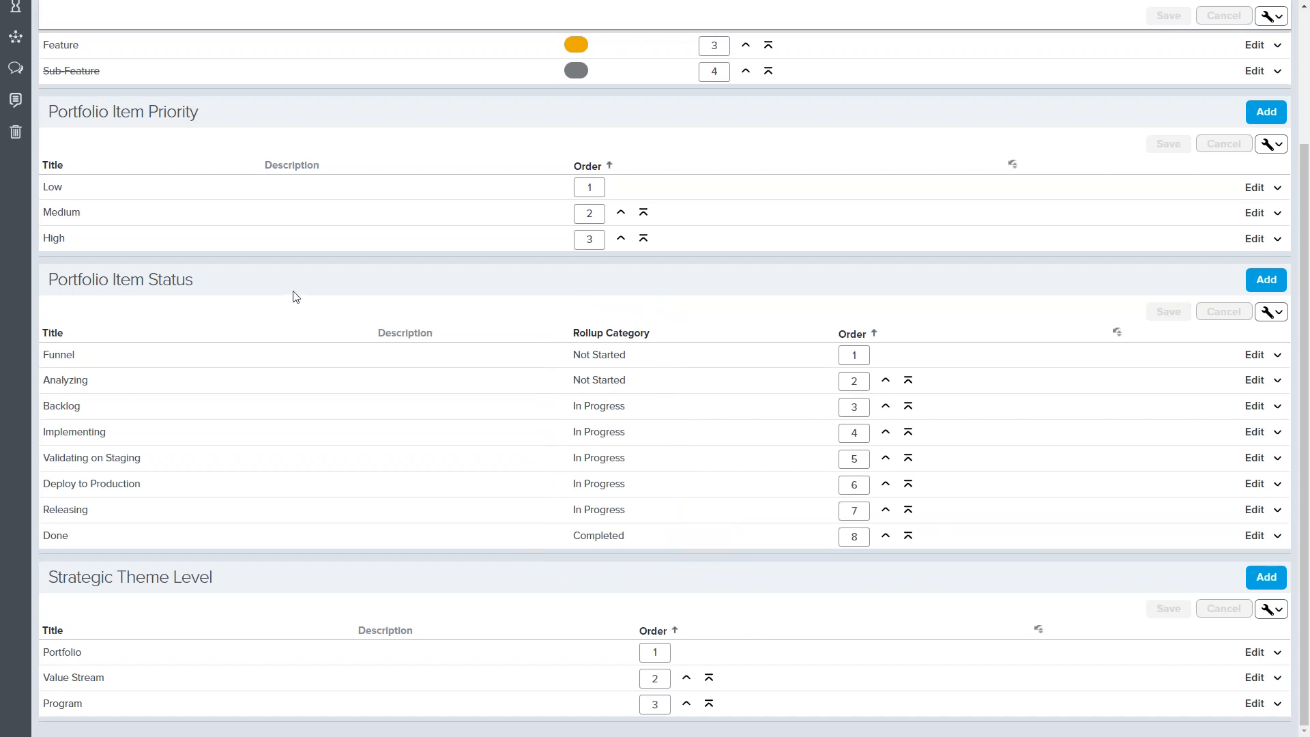
scroll(297, 300, up, 3)
mouse_move(286, 58)
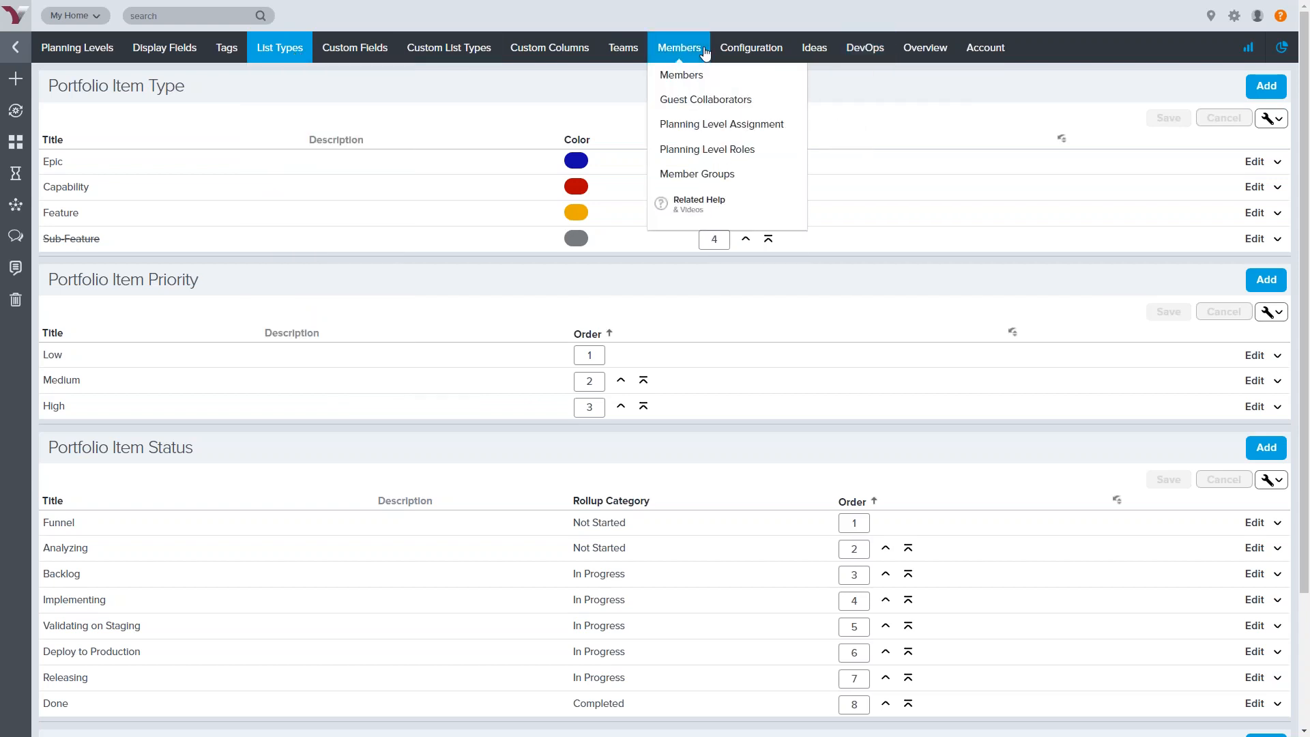
mouse_move(749, 49)
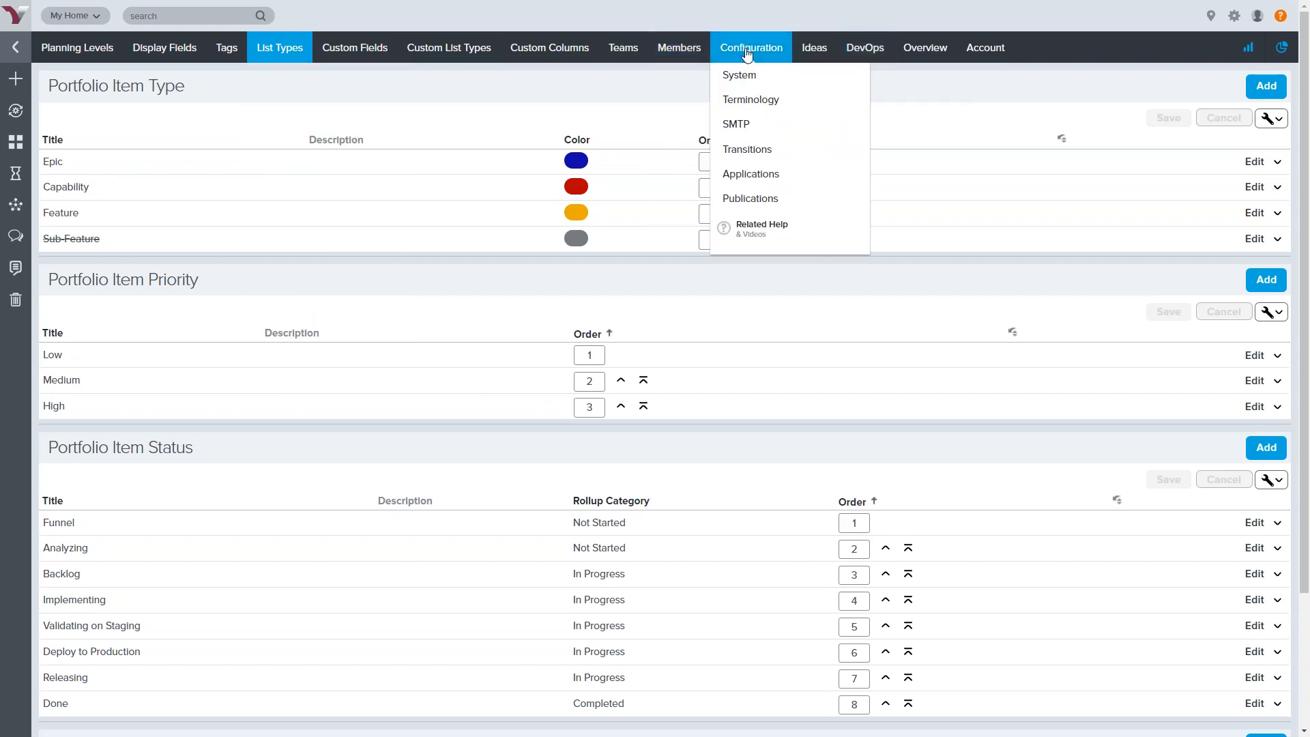
Review the Terminology labels such as Planning Level, PI/Release and Sprint, plus the Other Overrides
click(767, 108)
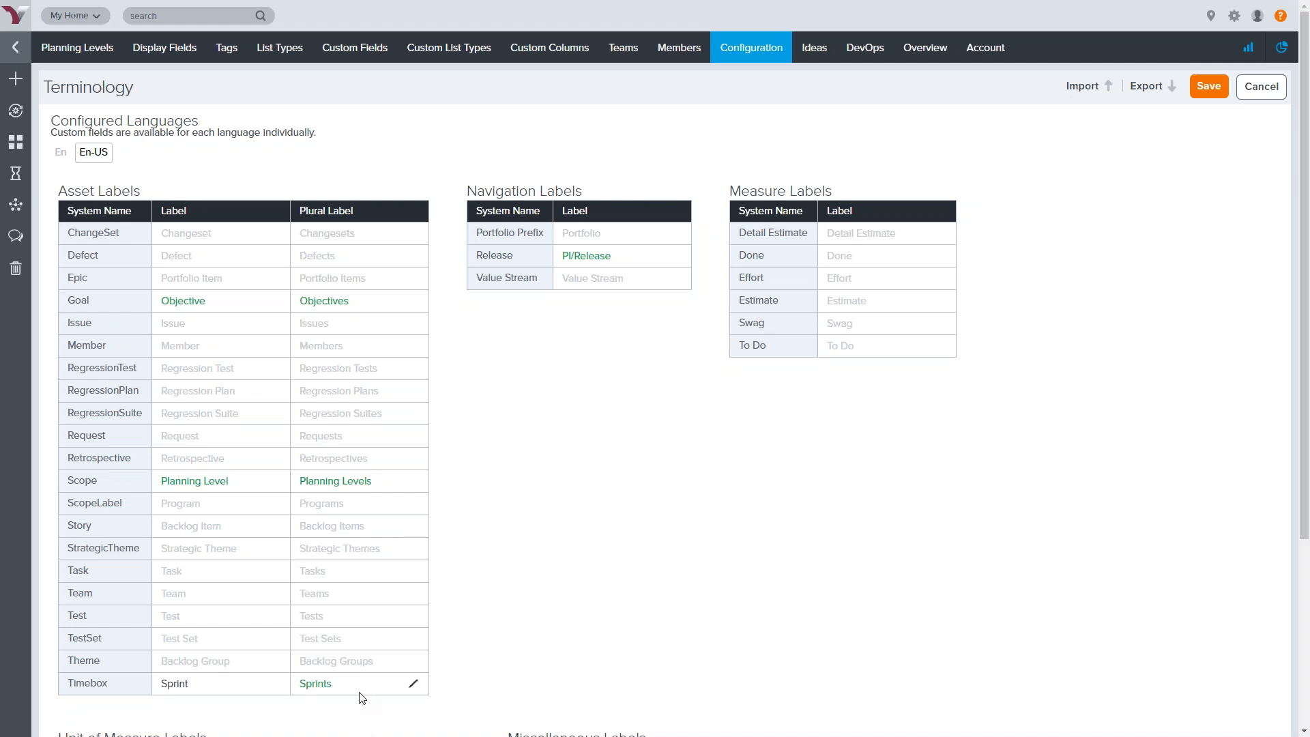
drag(624, 255, 560, 257)
click(596, 463)
scroll(596, 464, down, 4)
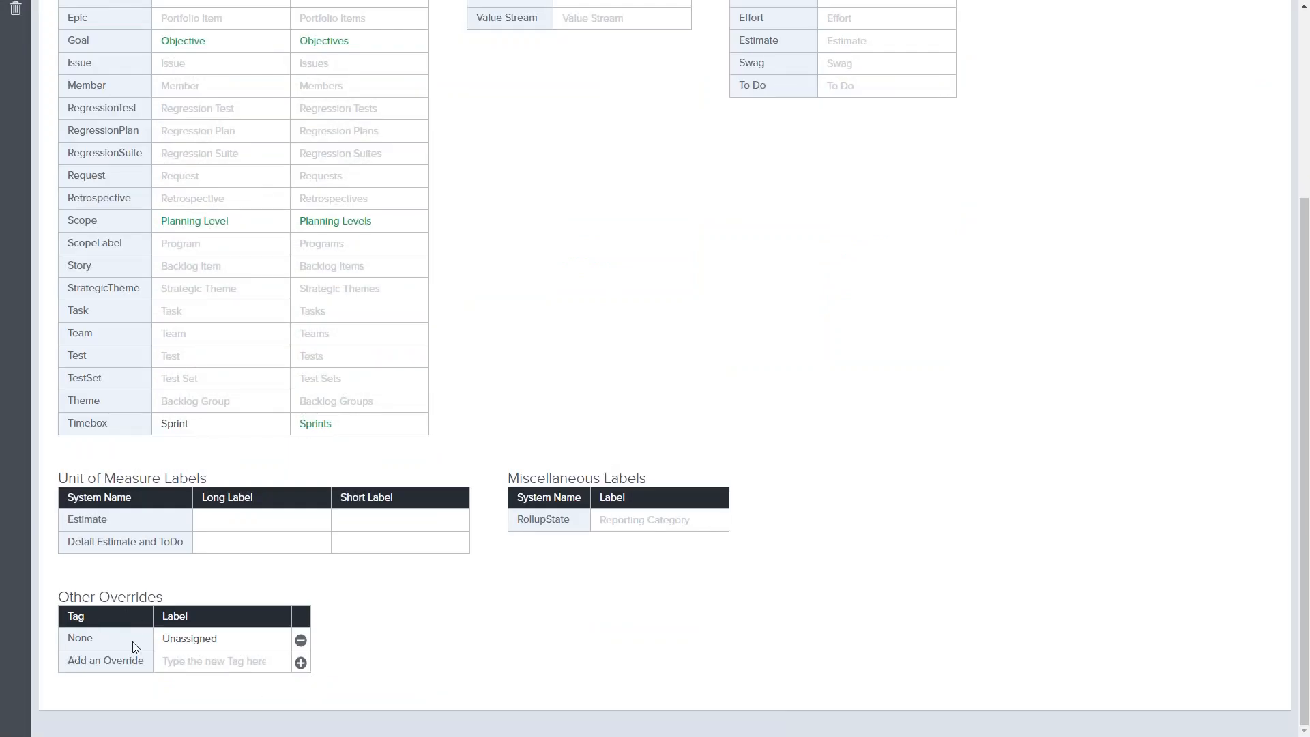
click(188, 639)
scroll(580, 645, up, 4)
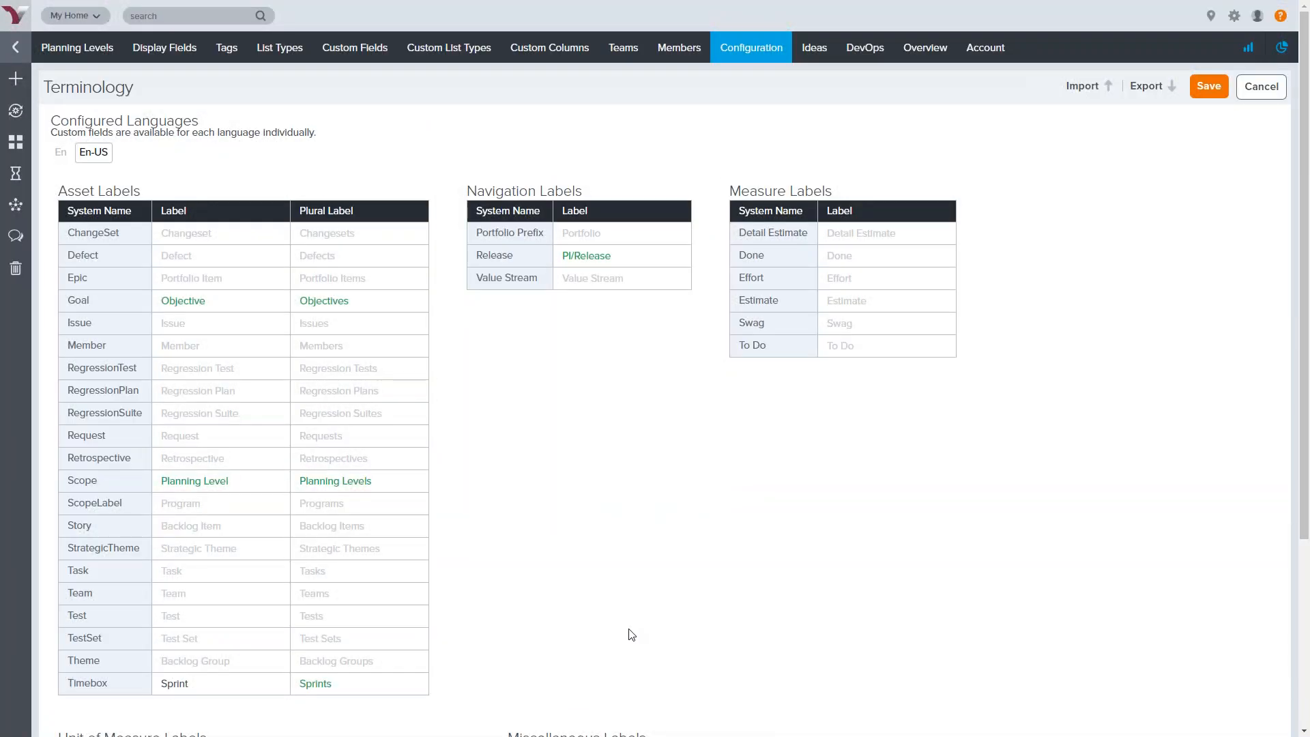
click(1281, 18)
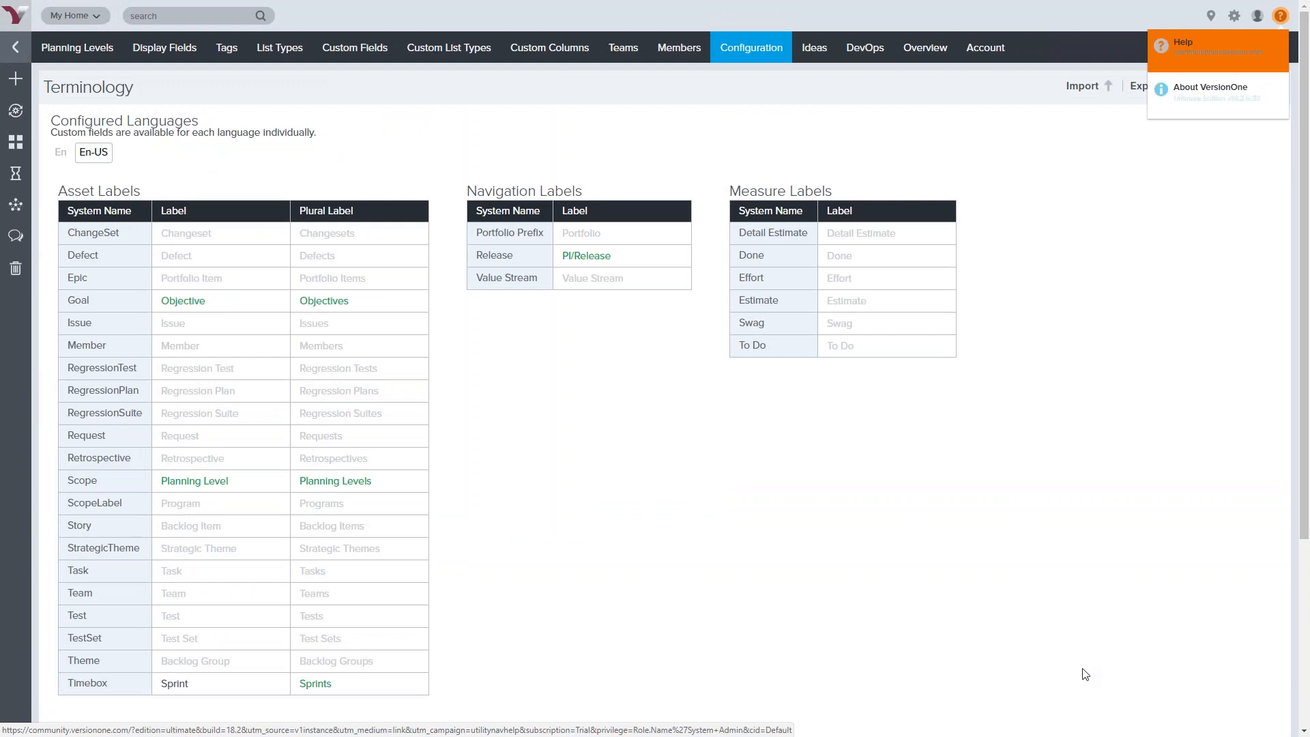
mouse_move(64, 51)
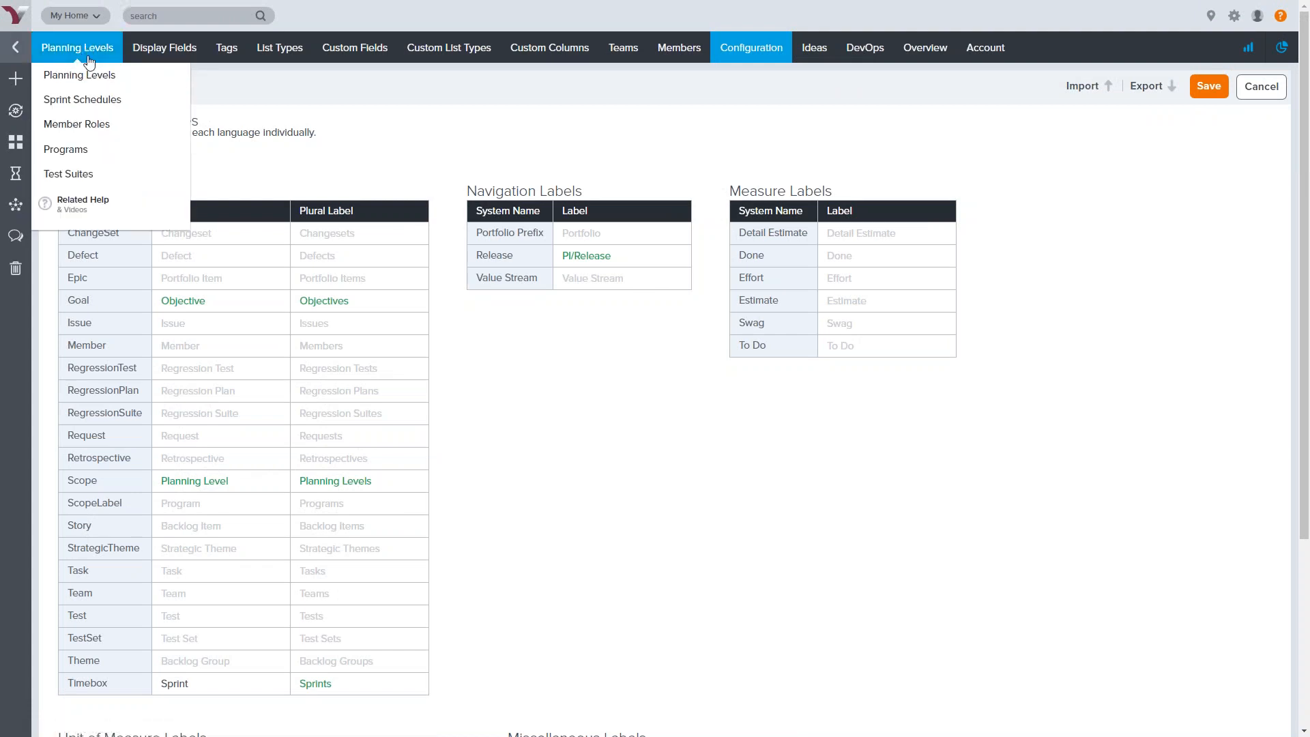
On Planning Levels, expand System, EZ Support, Retail Products, Call Center and PI 1 Release 1.0
click(96, 77)
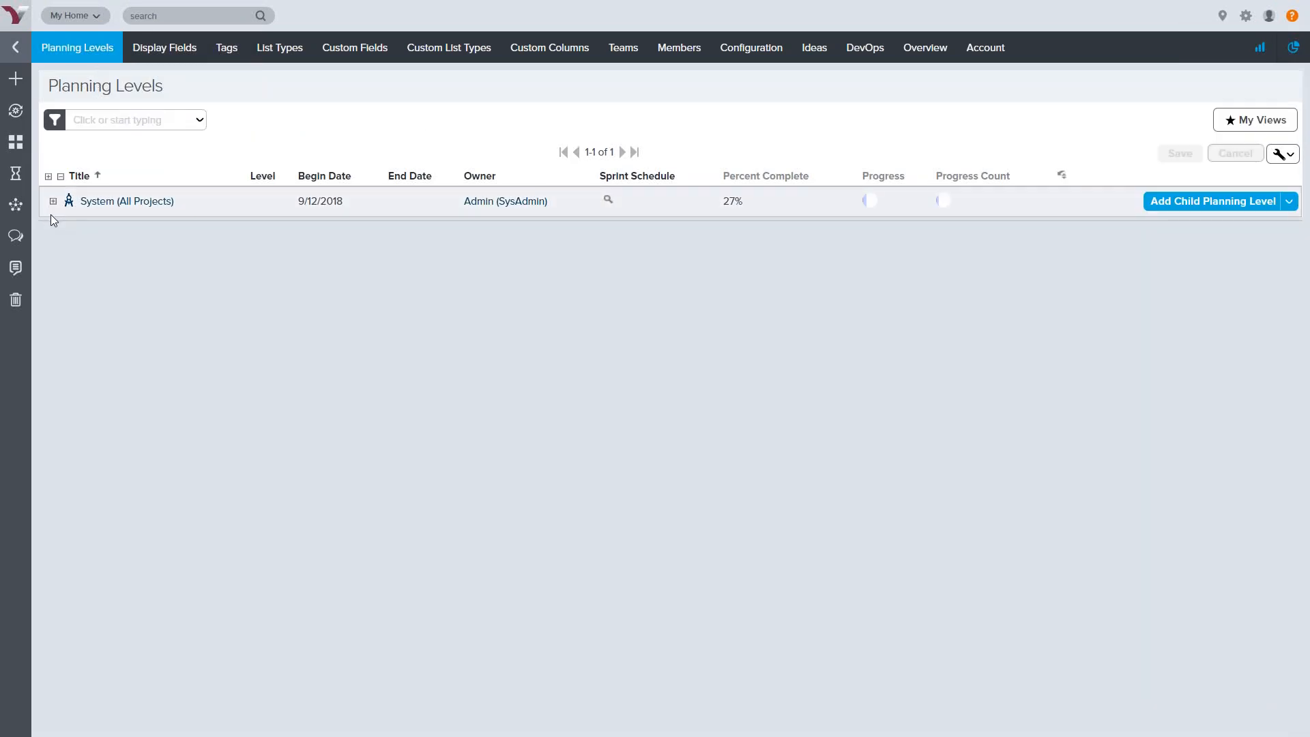
click(53, 201)
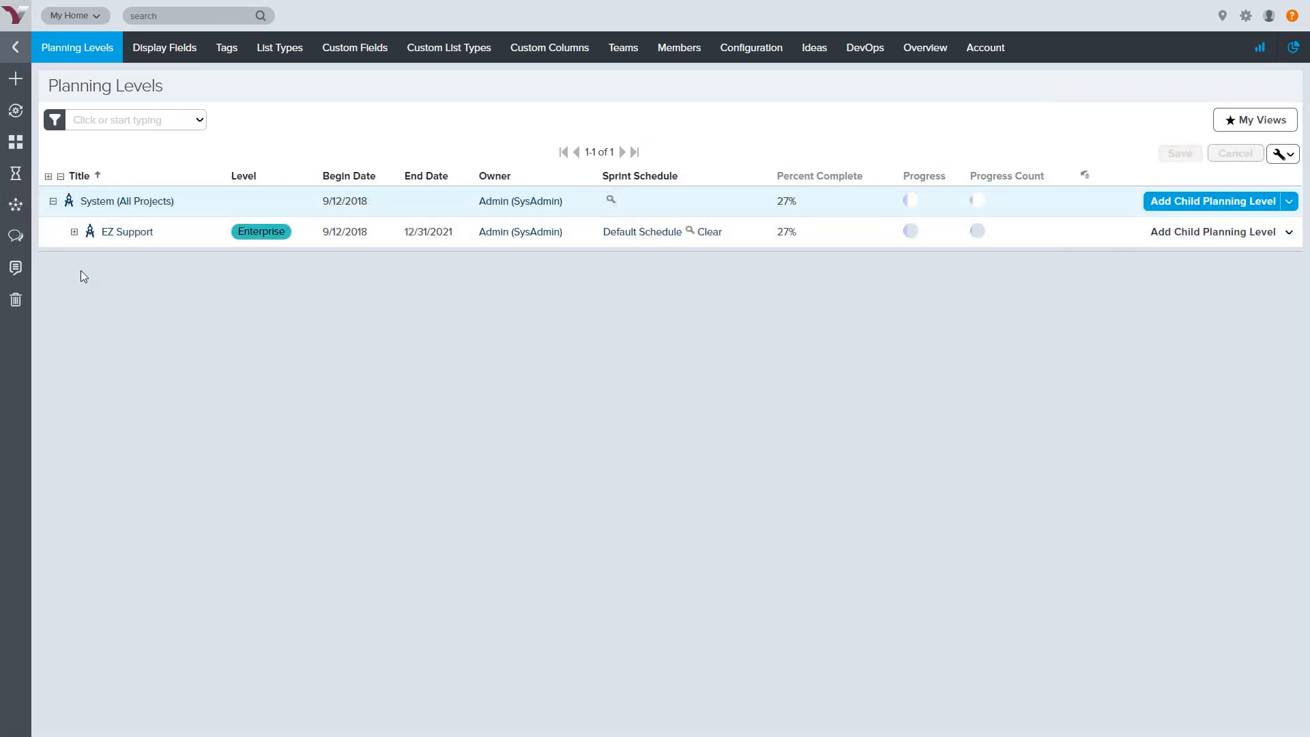
click(75, 231)
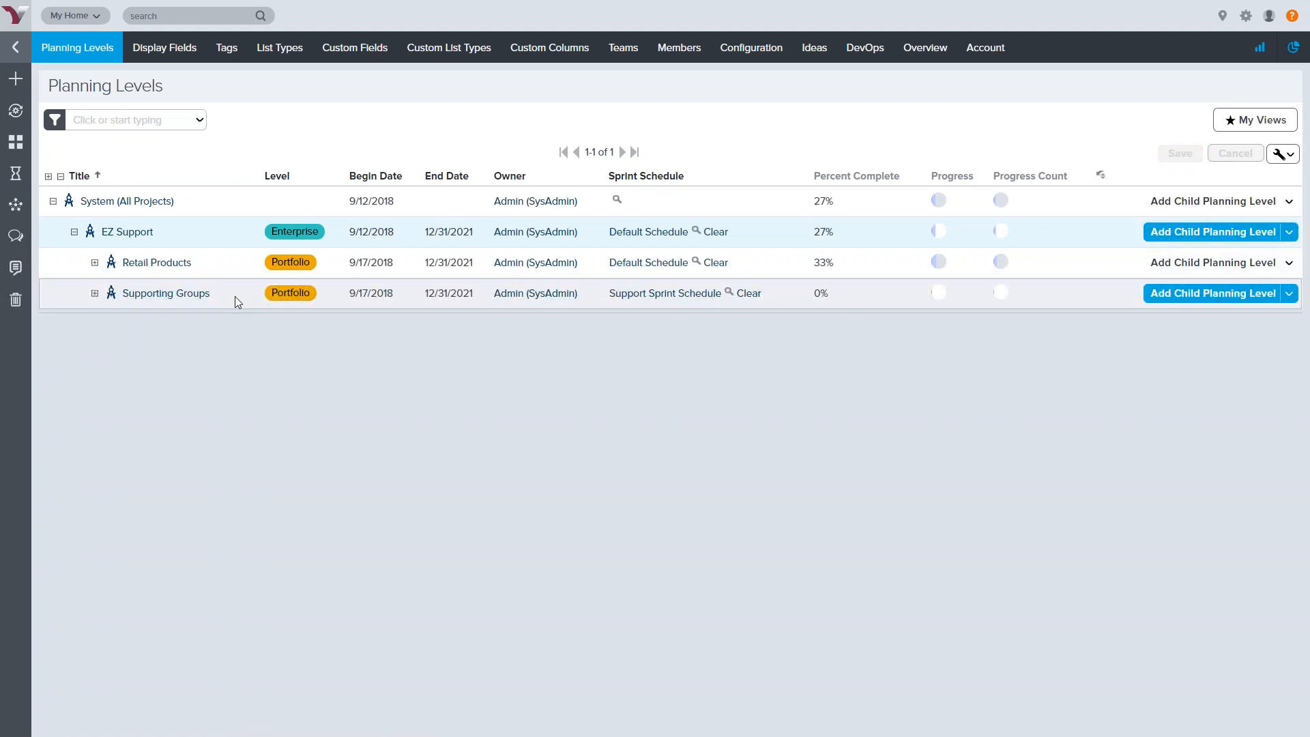
click(95, 263)
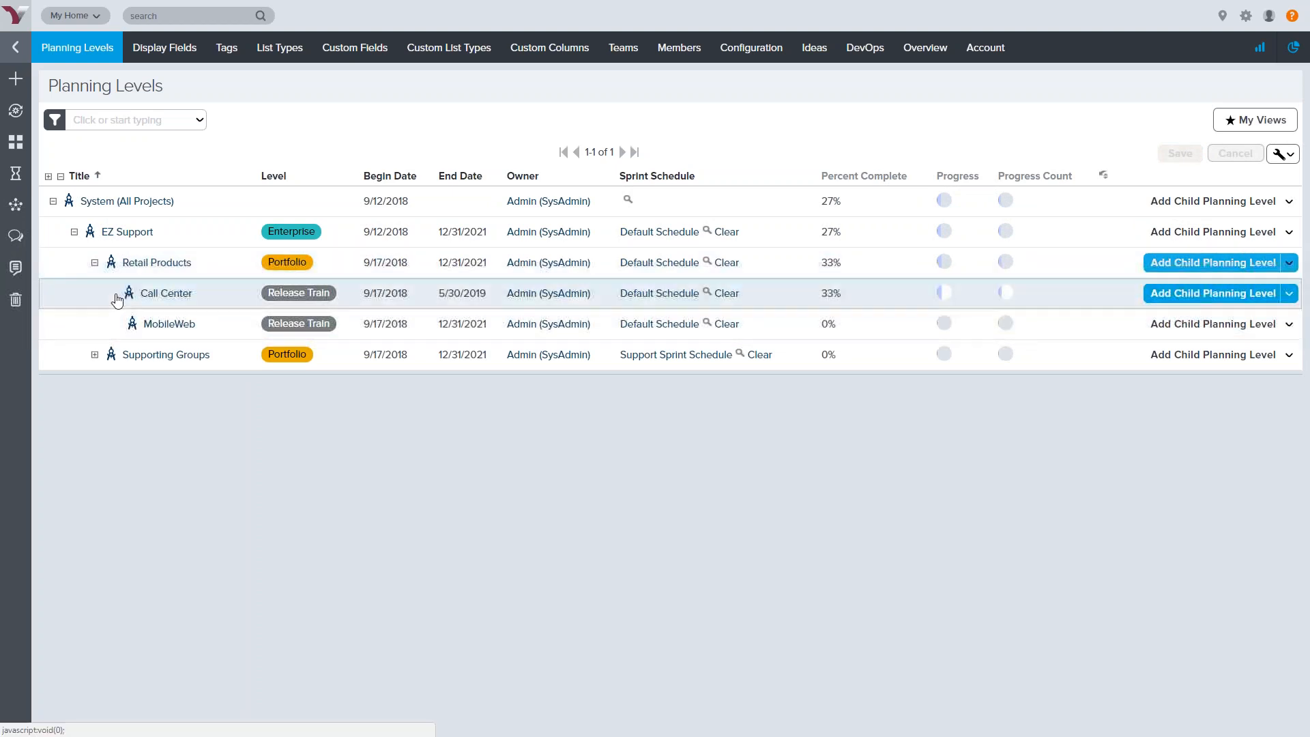
click(116, 293)
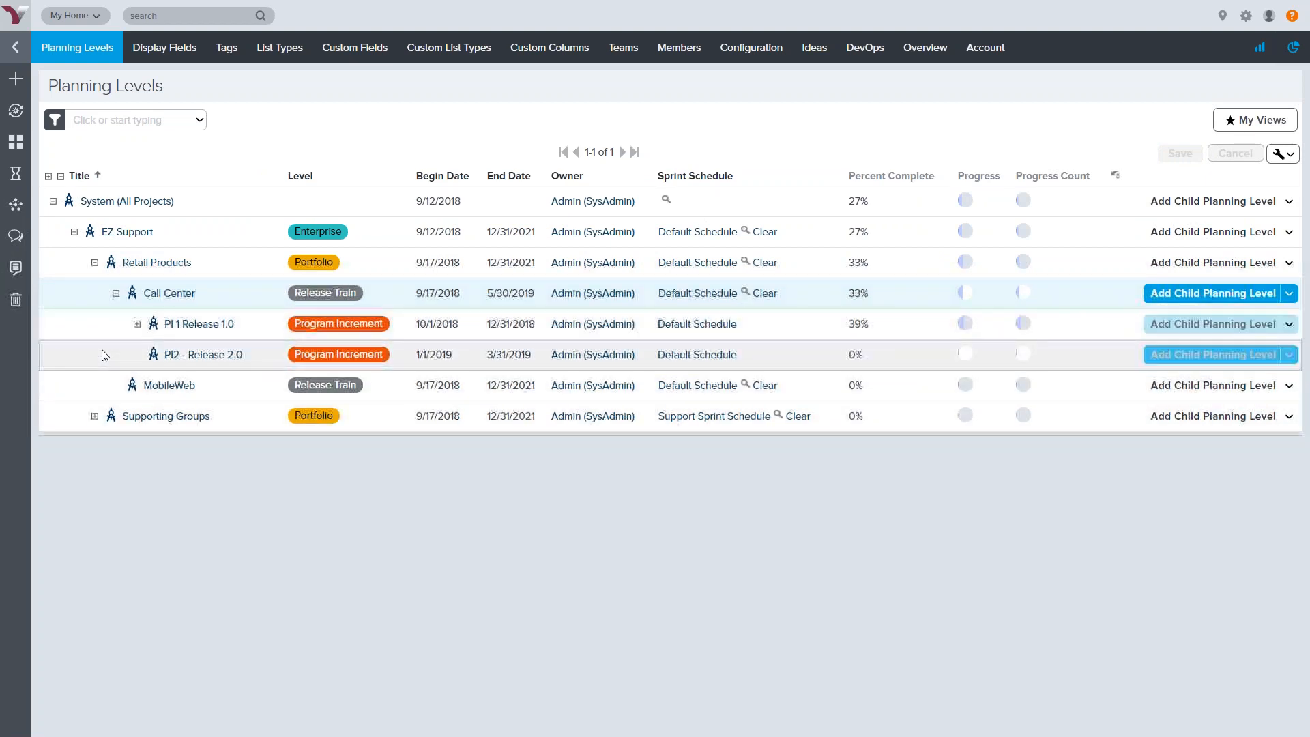
click(137, 324)
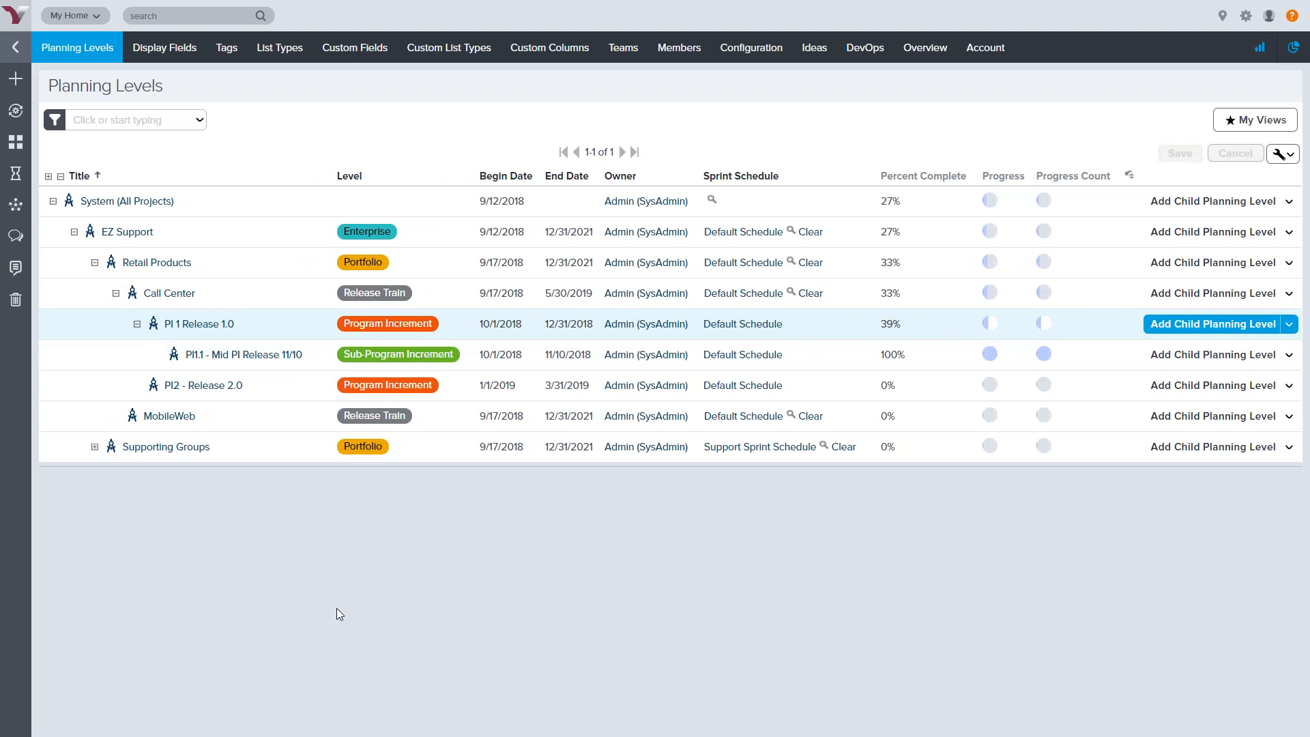
click(293, 337)
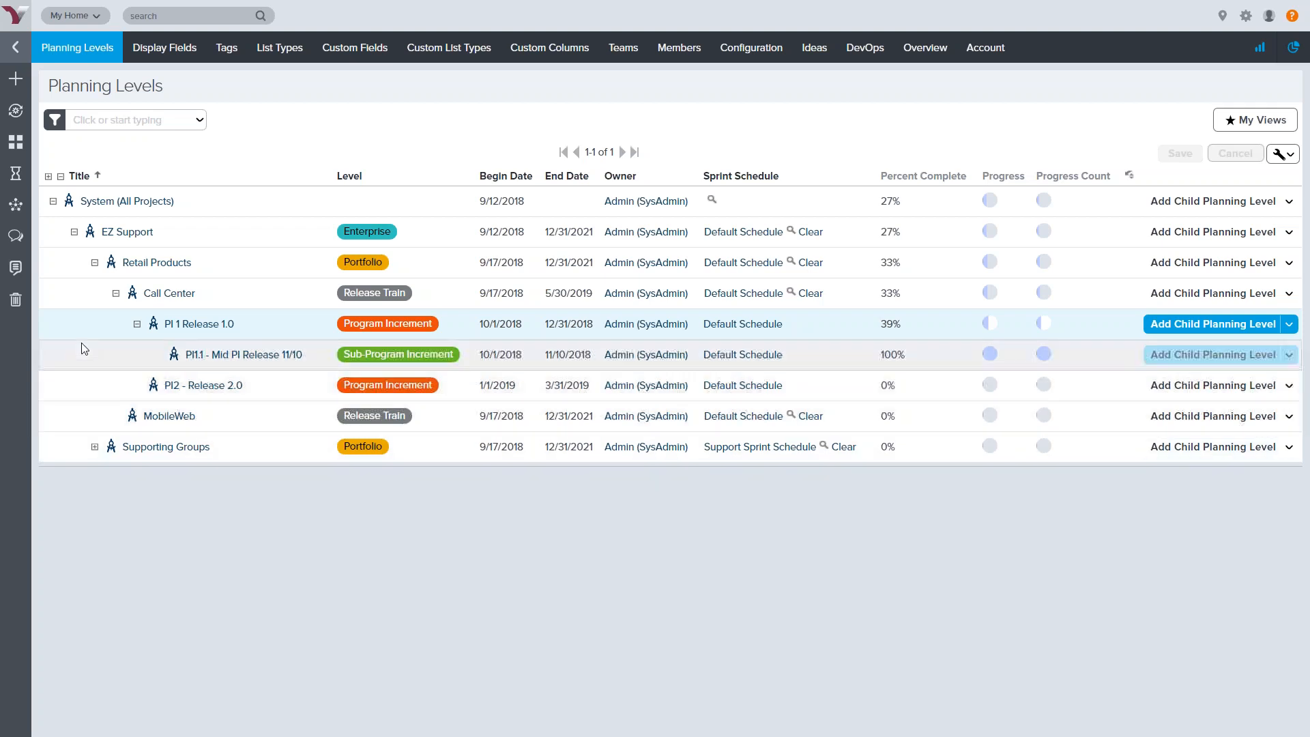
Collapse Retail Products and expand Supporting Groups down to DataBase Services' 11.10 - November Release
click(94, 262)
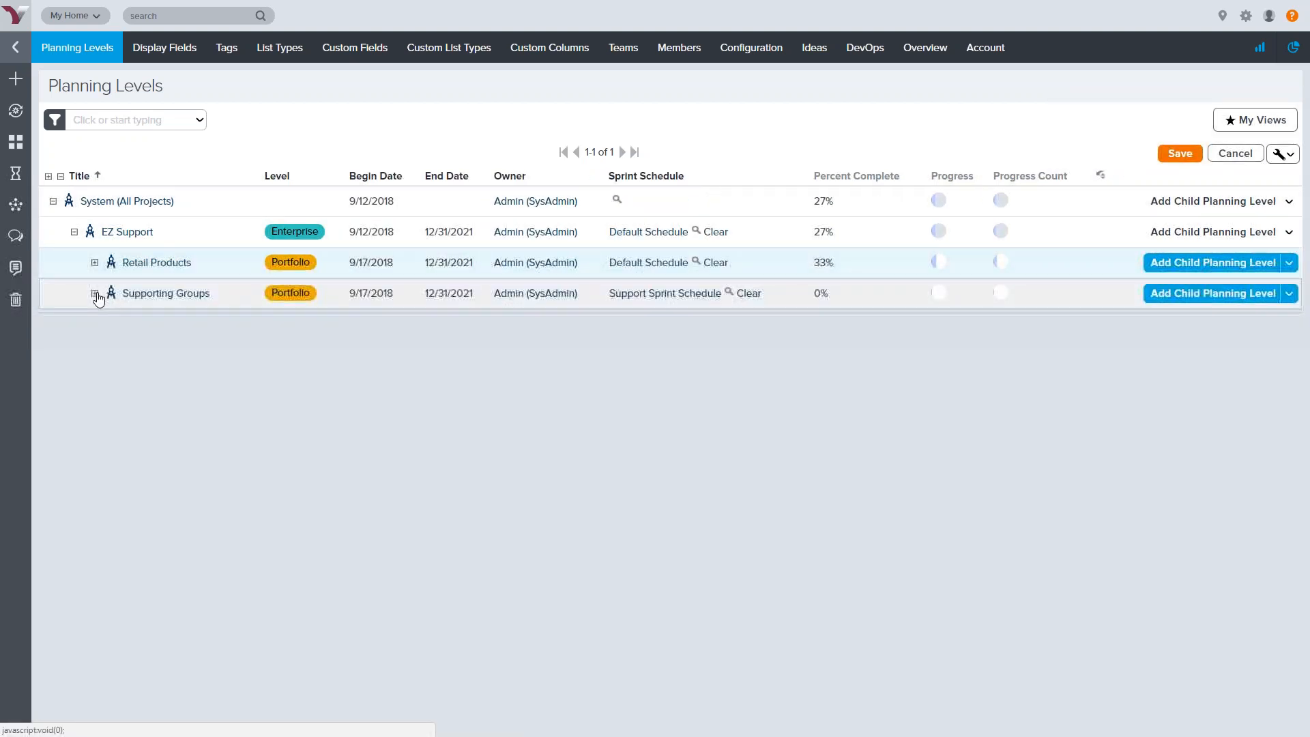
click(95, 293)
click(116, 324)
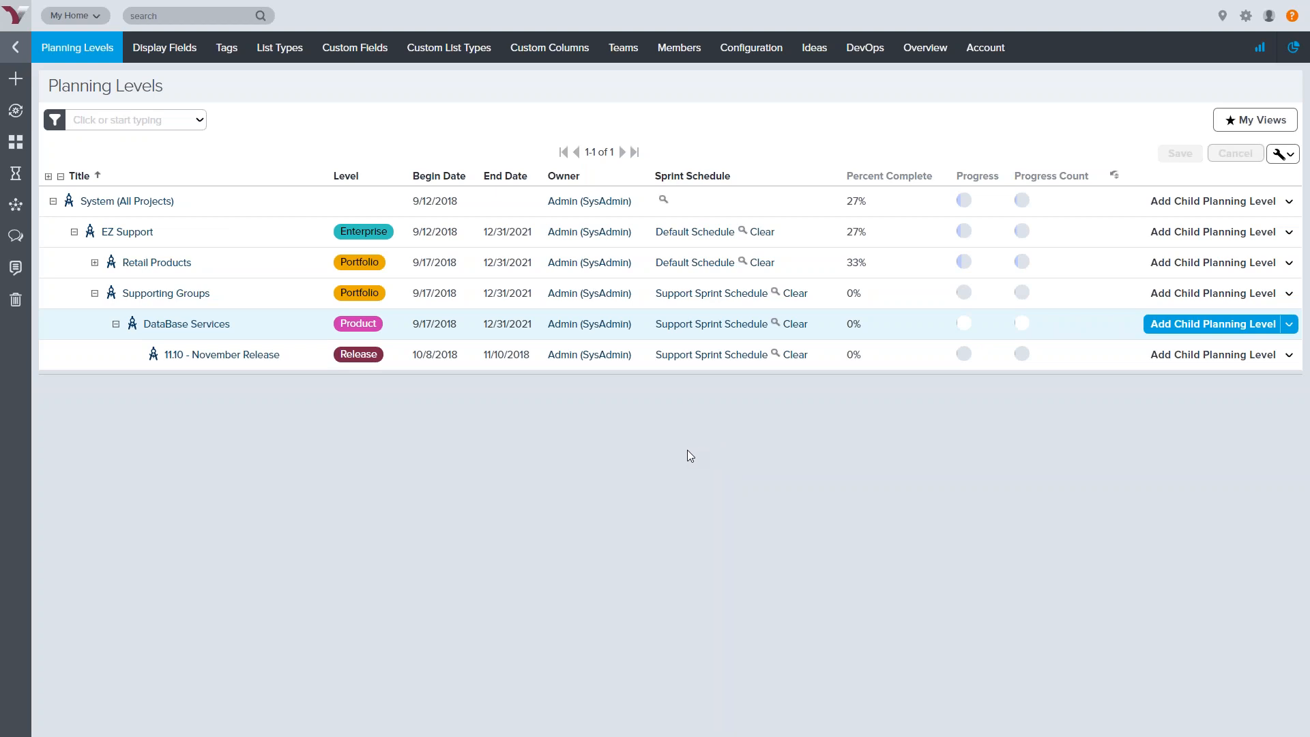
mouse_move(77, 52)
Show the Teams list, view the Bears team details (7.00 points per 2 weeks), then close them
click(629, 54)
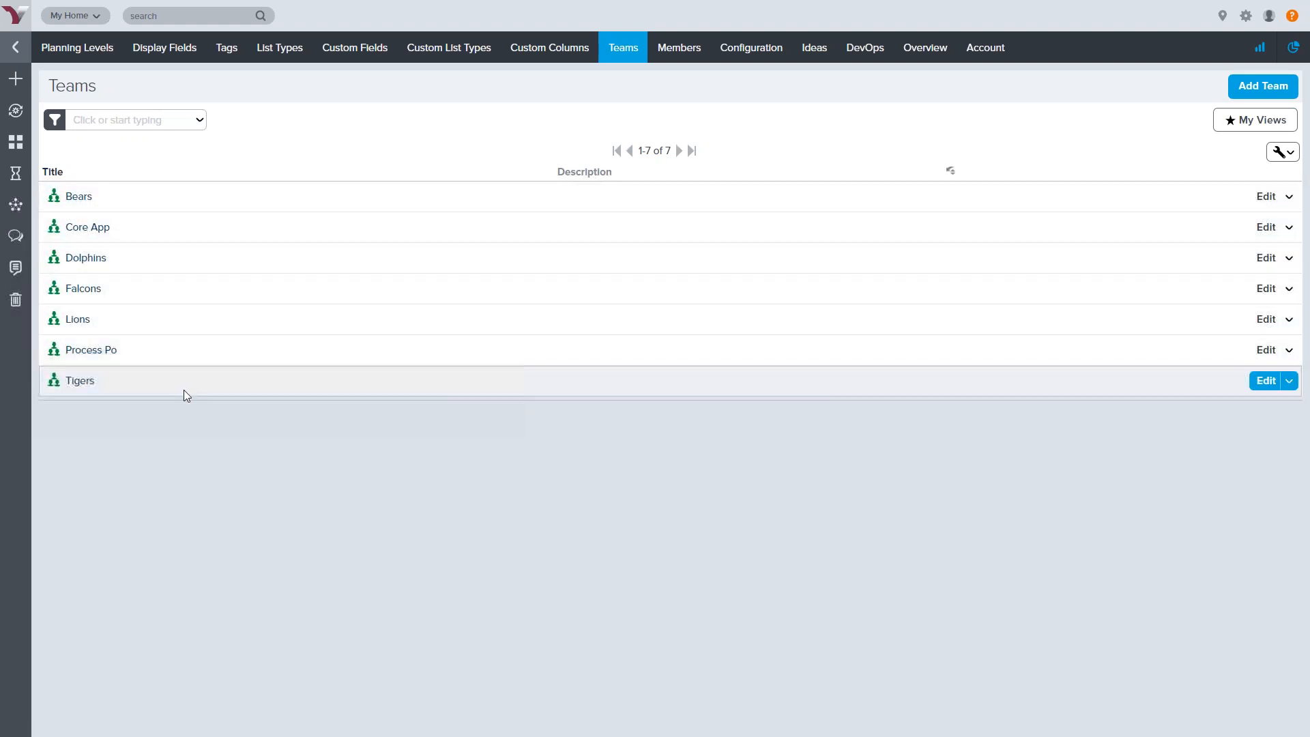
click(78, 196)
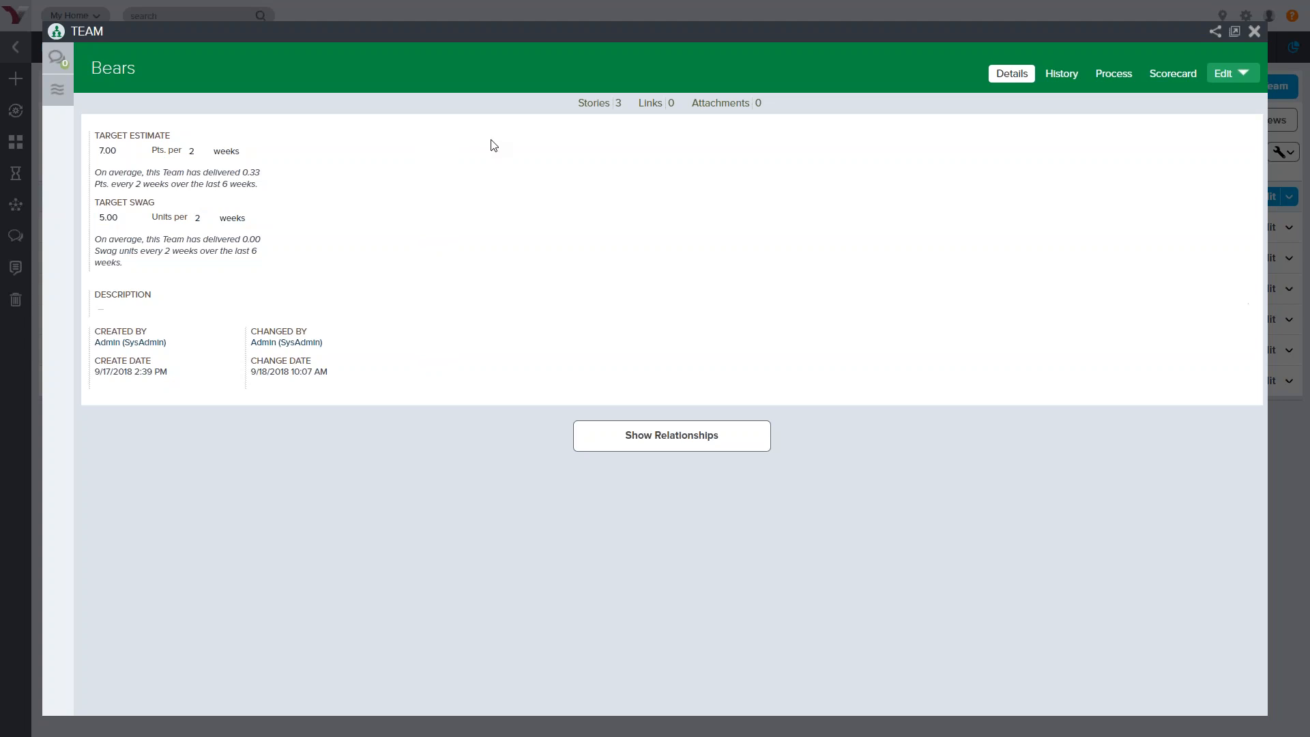
click(1255, 32)
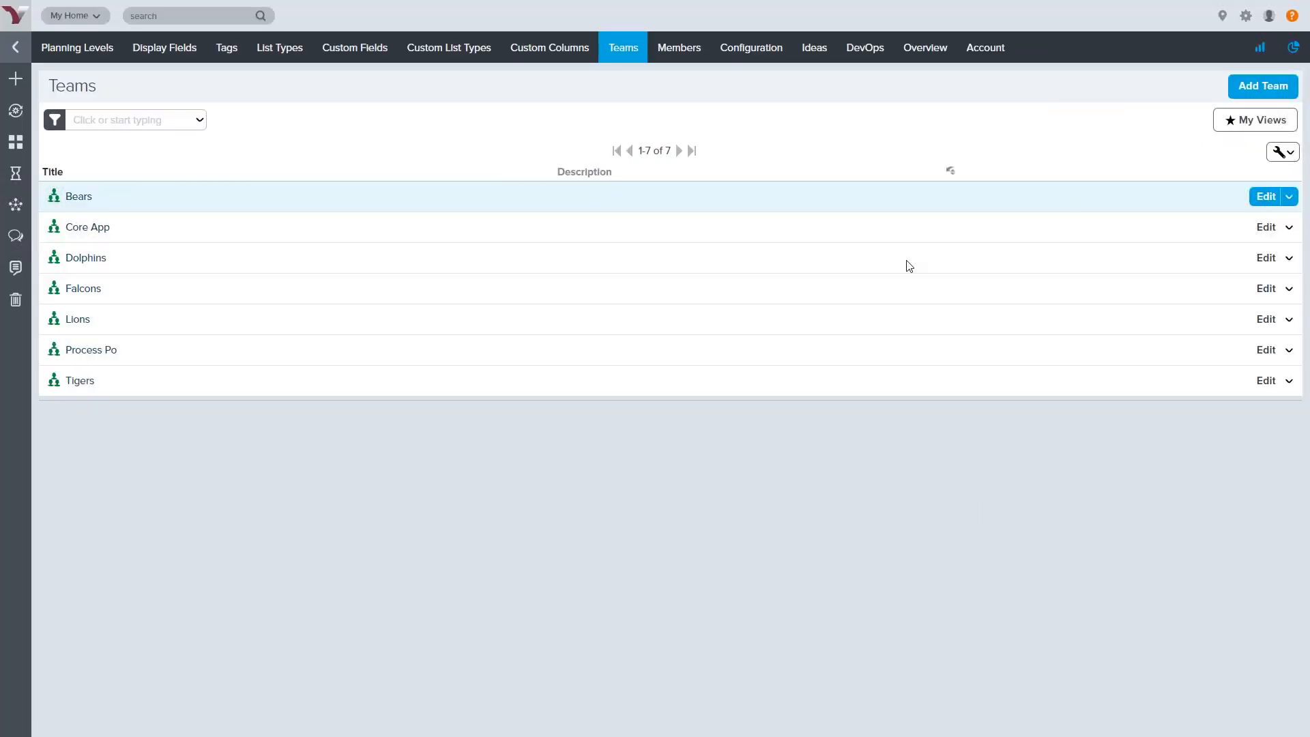
mouse_move(743, 62)
mouse_move(679, 52)
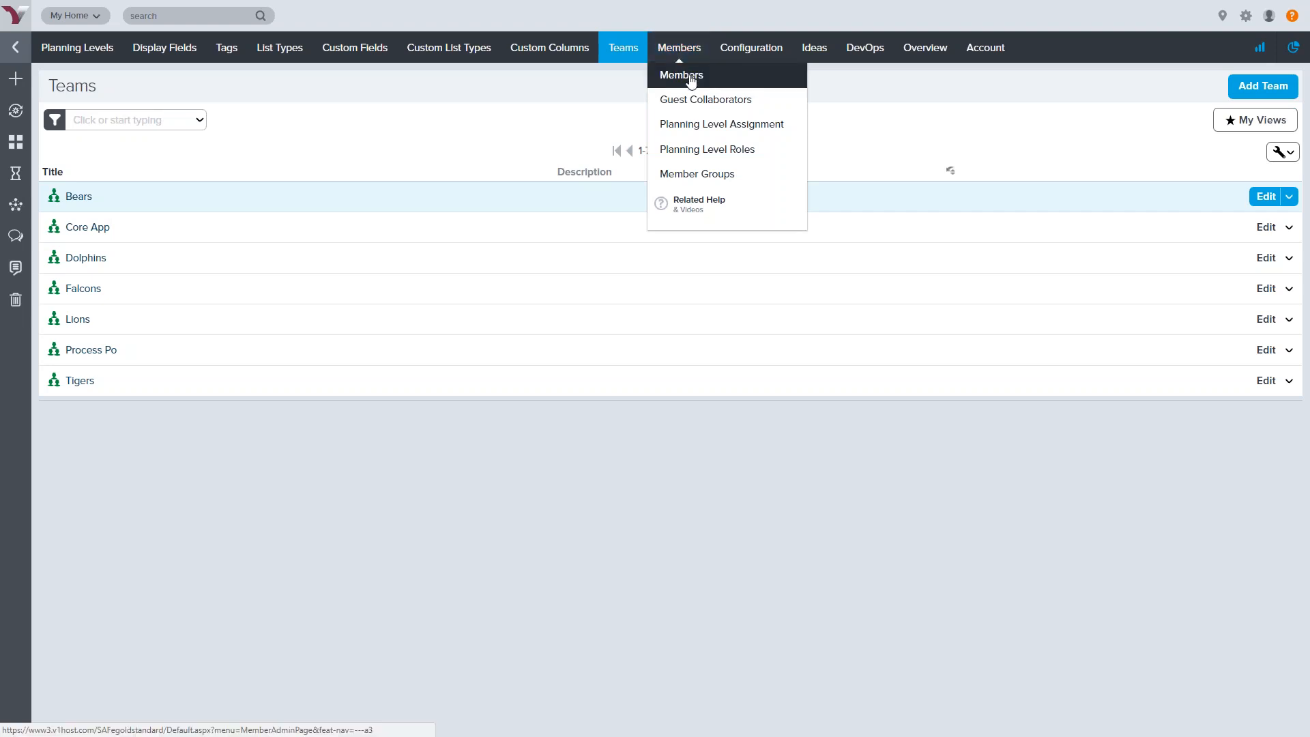
Go to the Members list and start a blank new member via Invite Members > Add Member
click(690, 77)
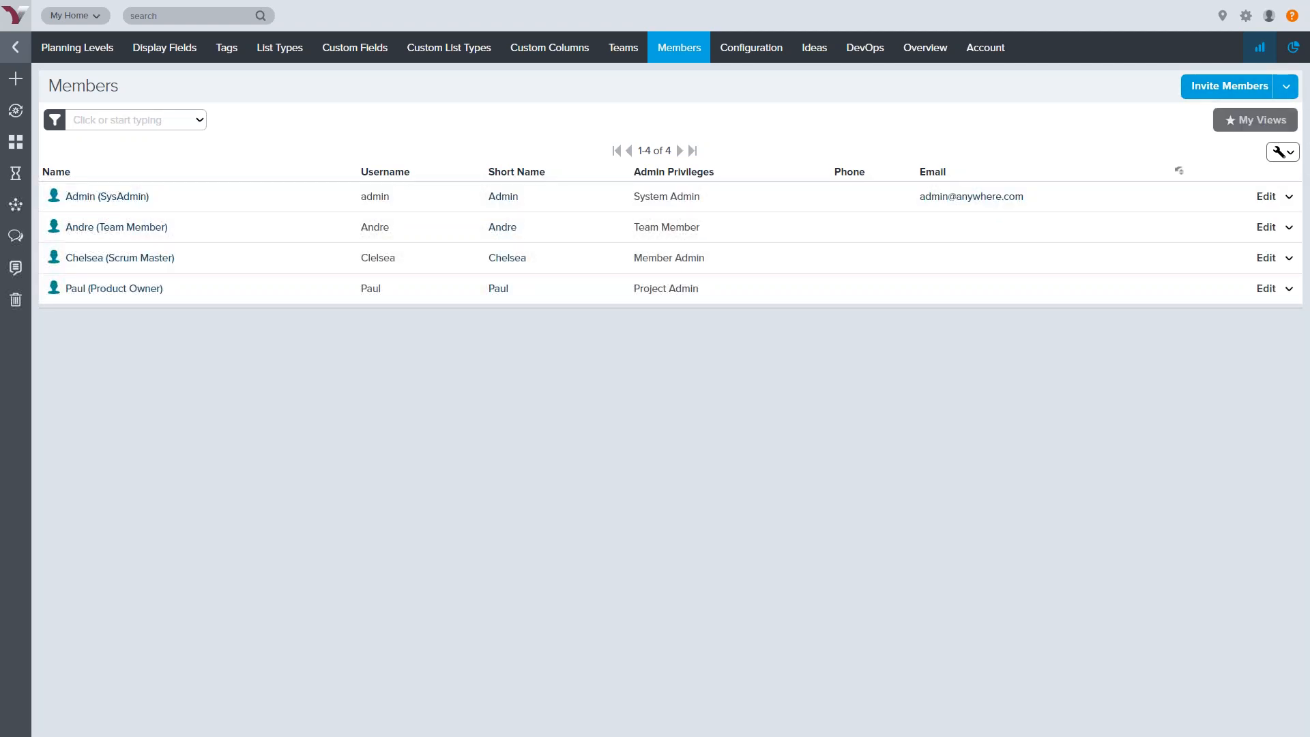
click(1287, 86)
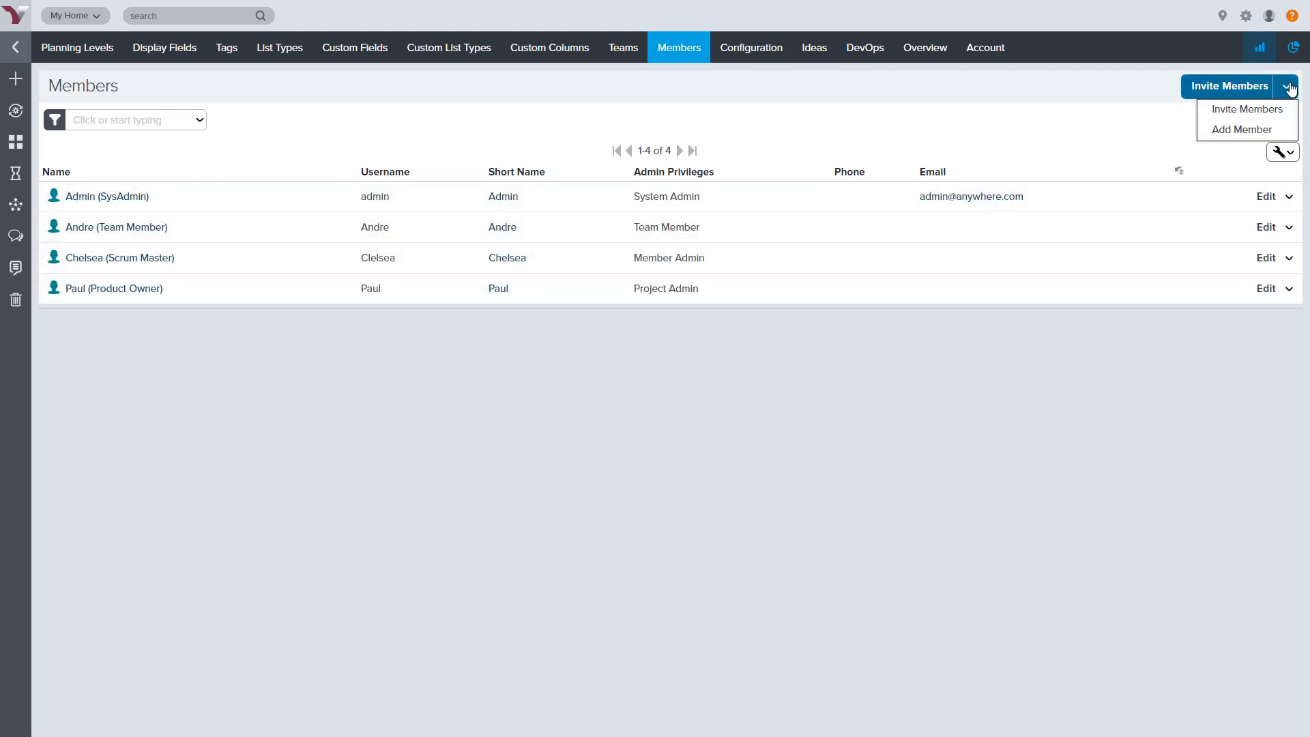
click(1249, 132)
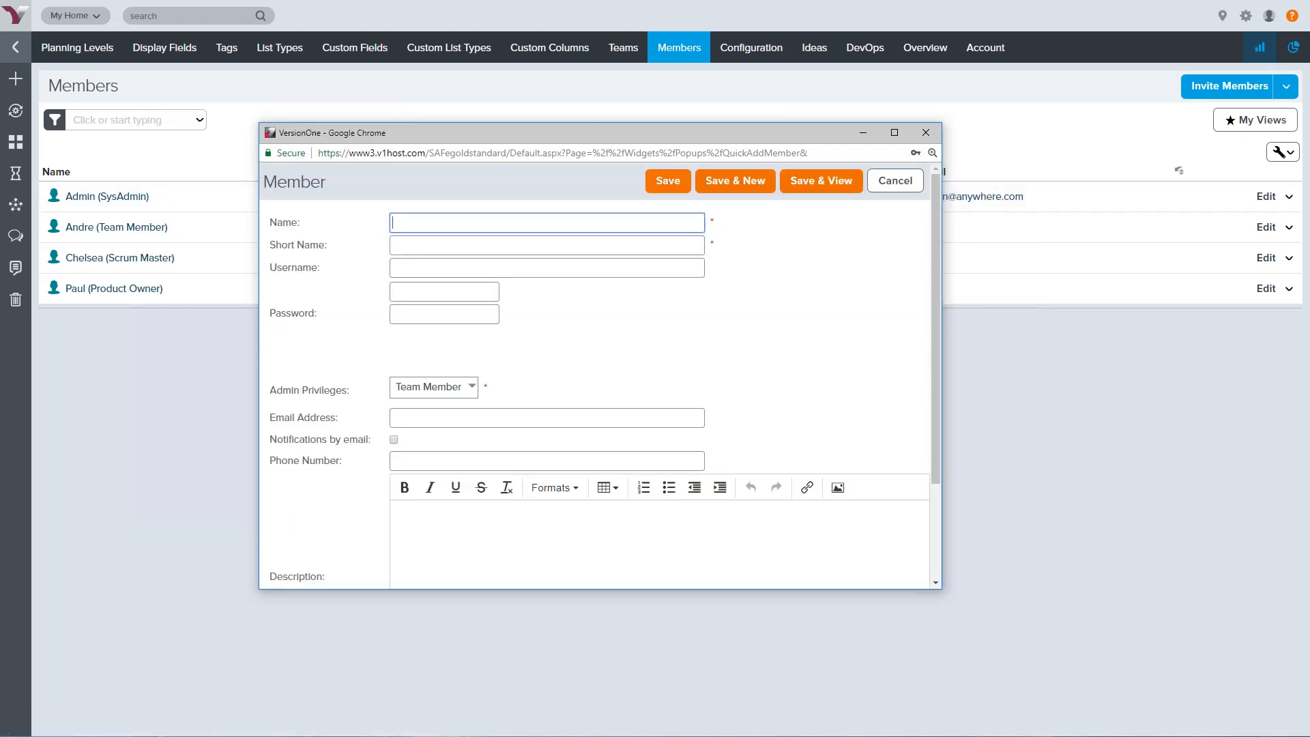
Enter the new member's name, short name, username, password and password confirmation
double_click(711, 219)
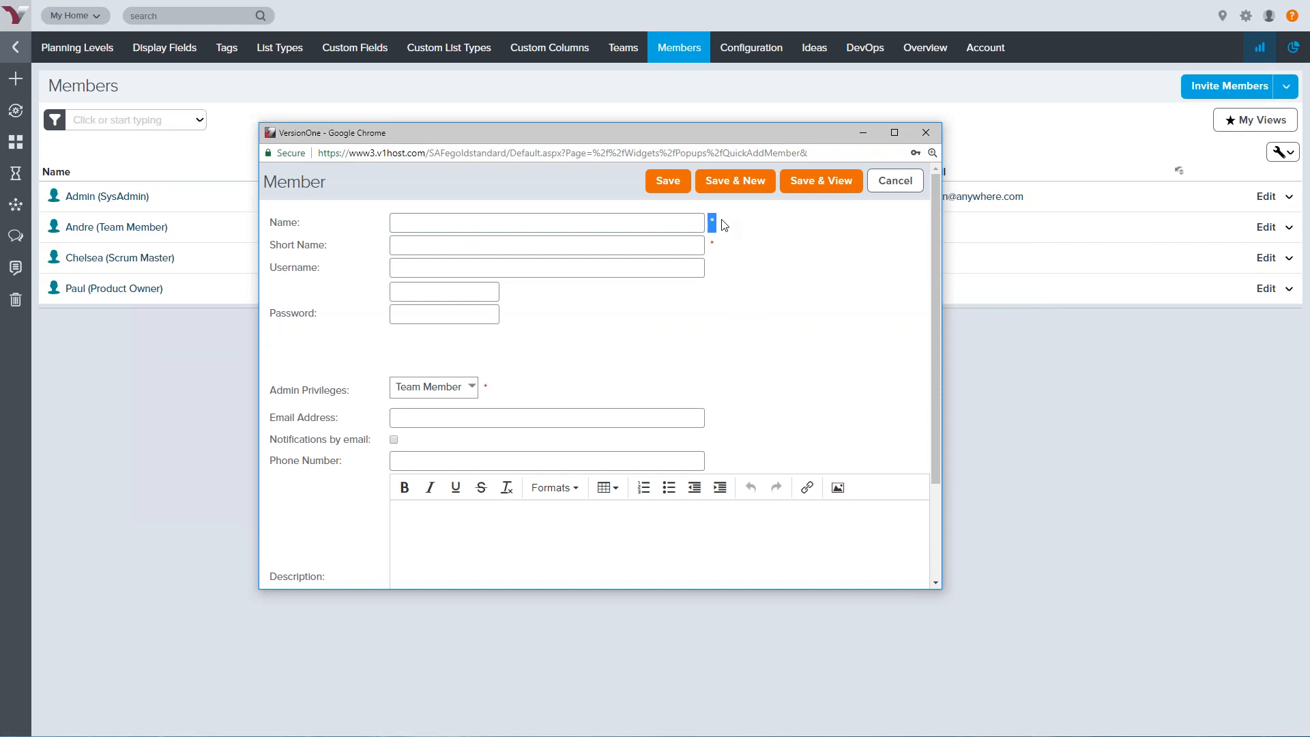
click(458, 222)
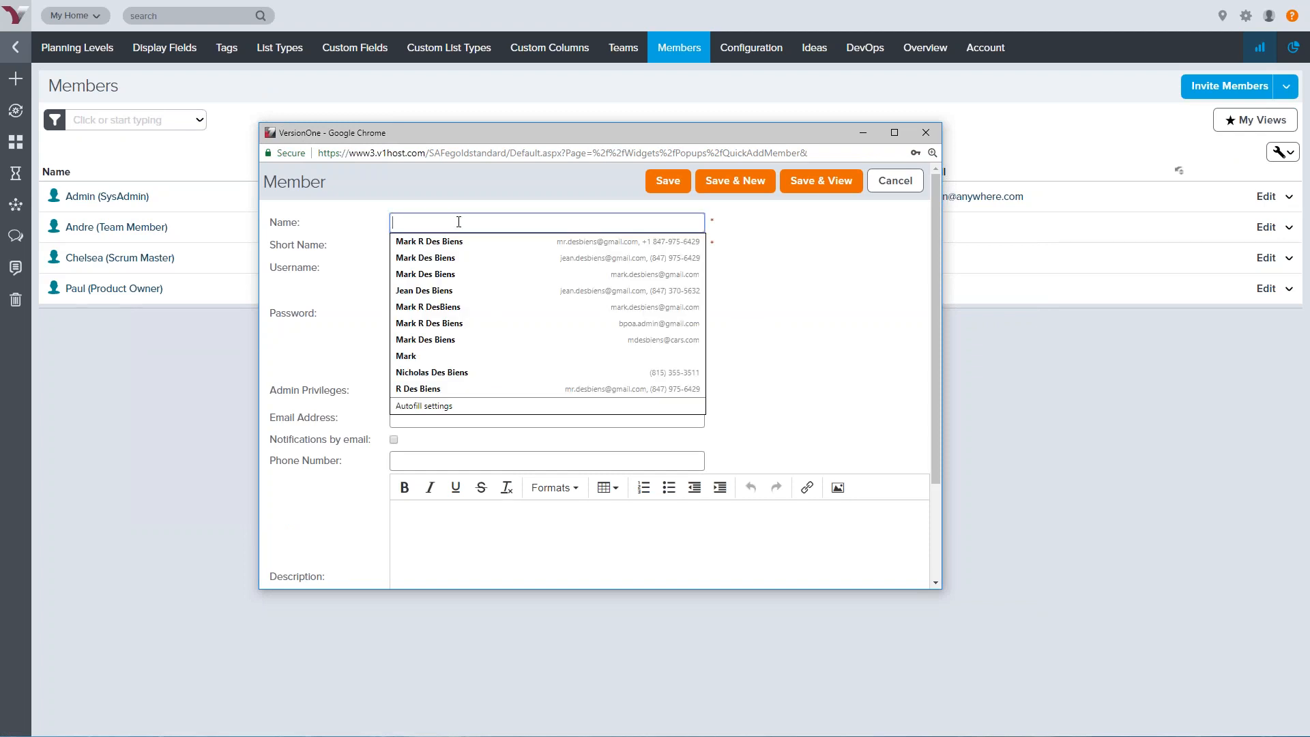
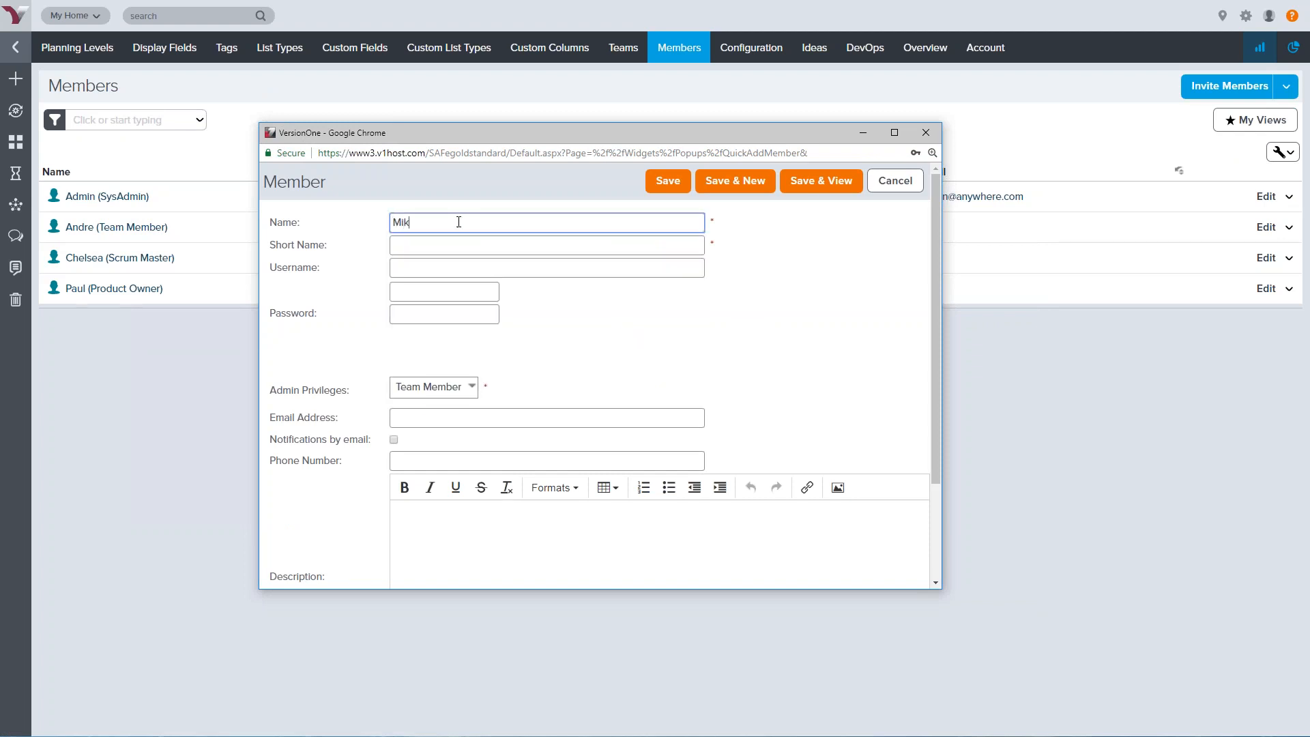
key(Tab)
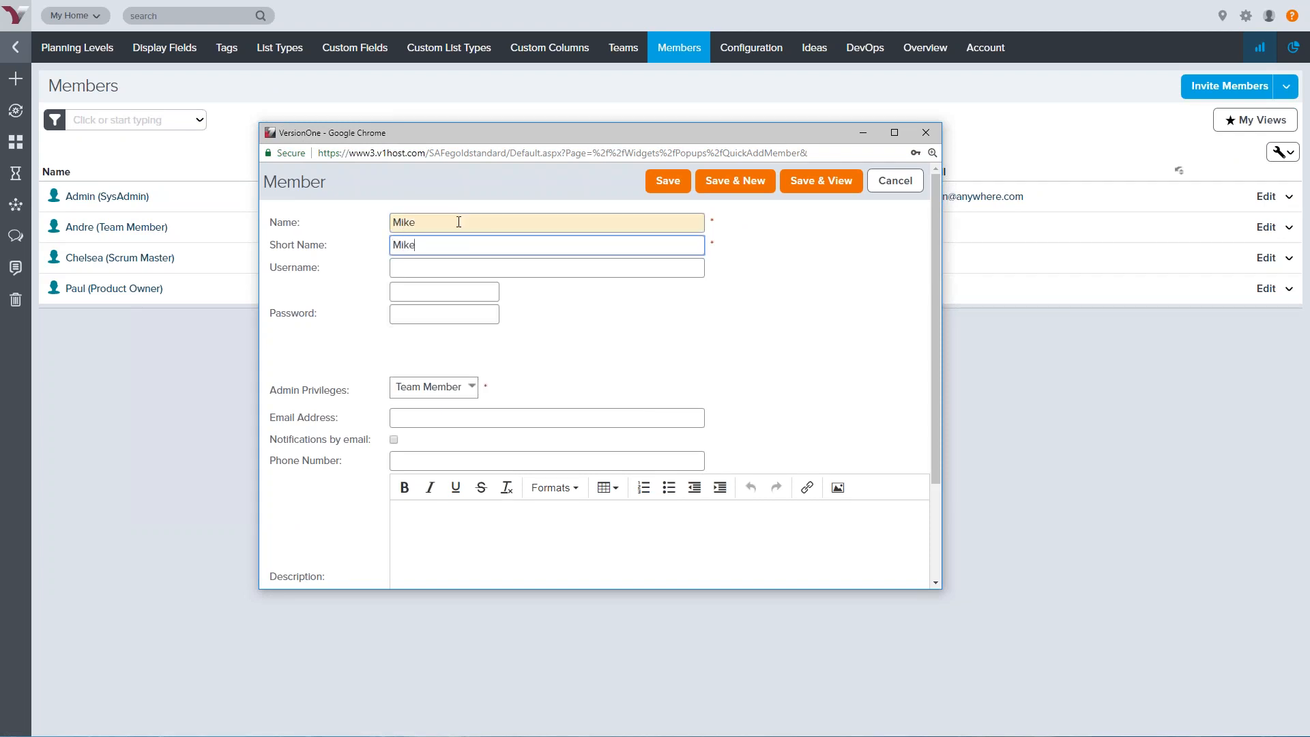
key(Tab)
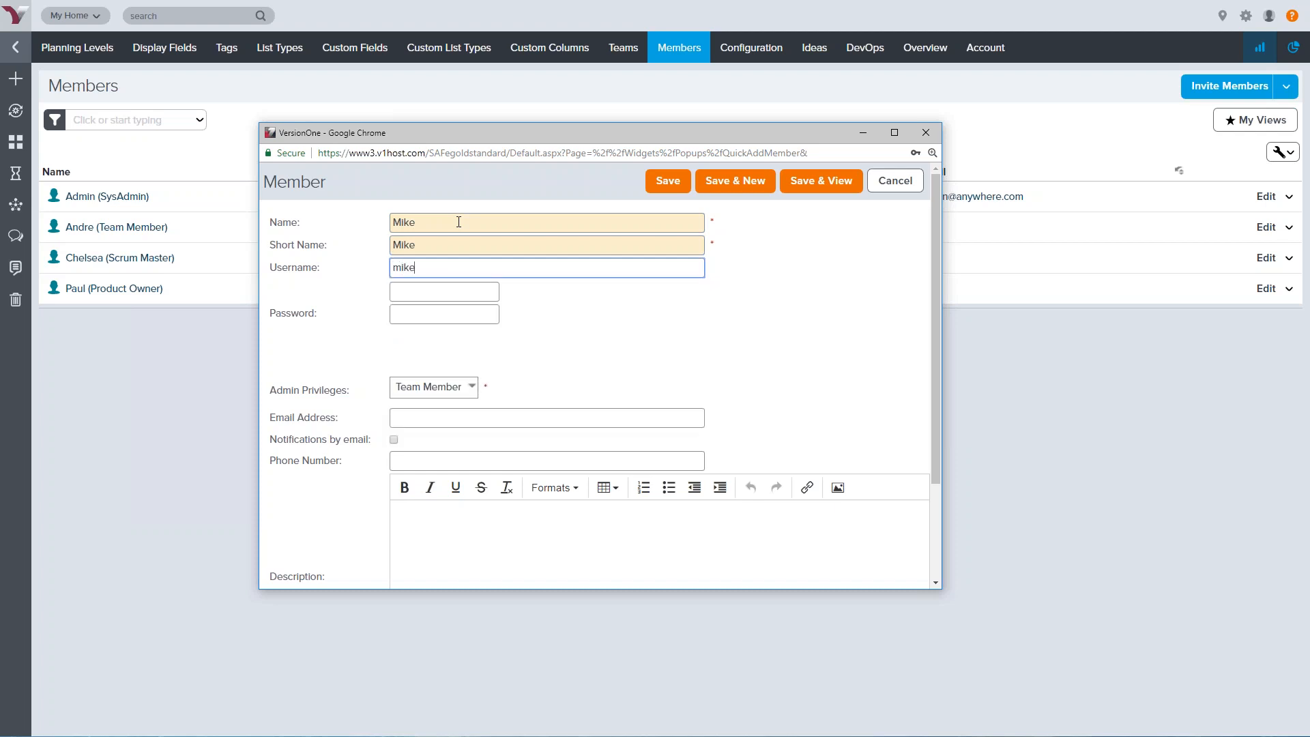
key(Tab)
key(Tab)
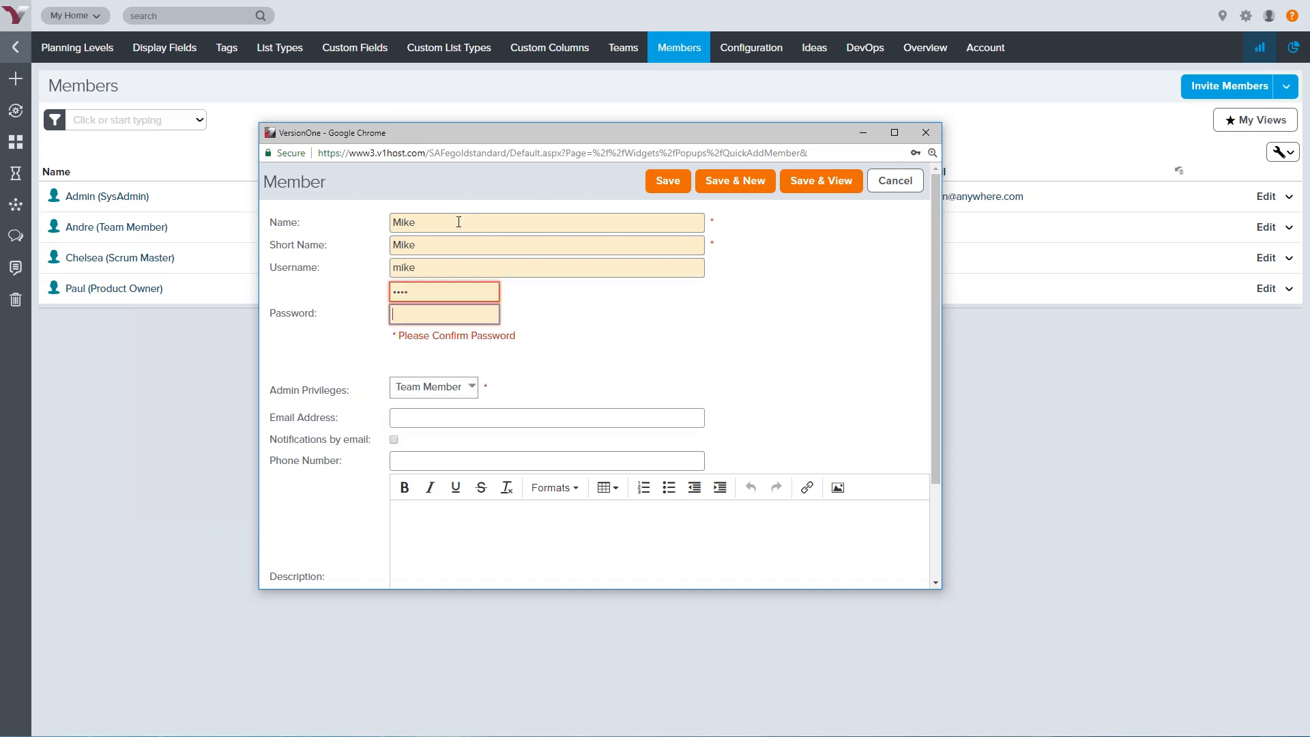
key(Tab)
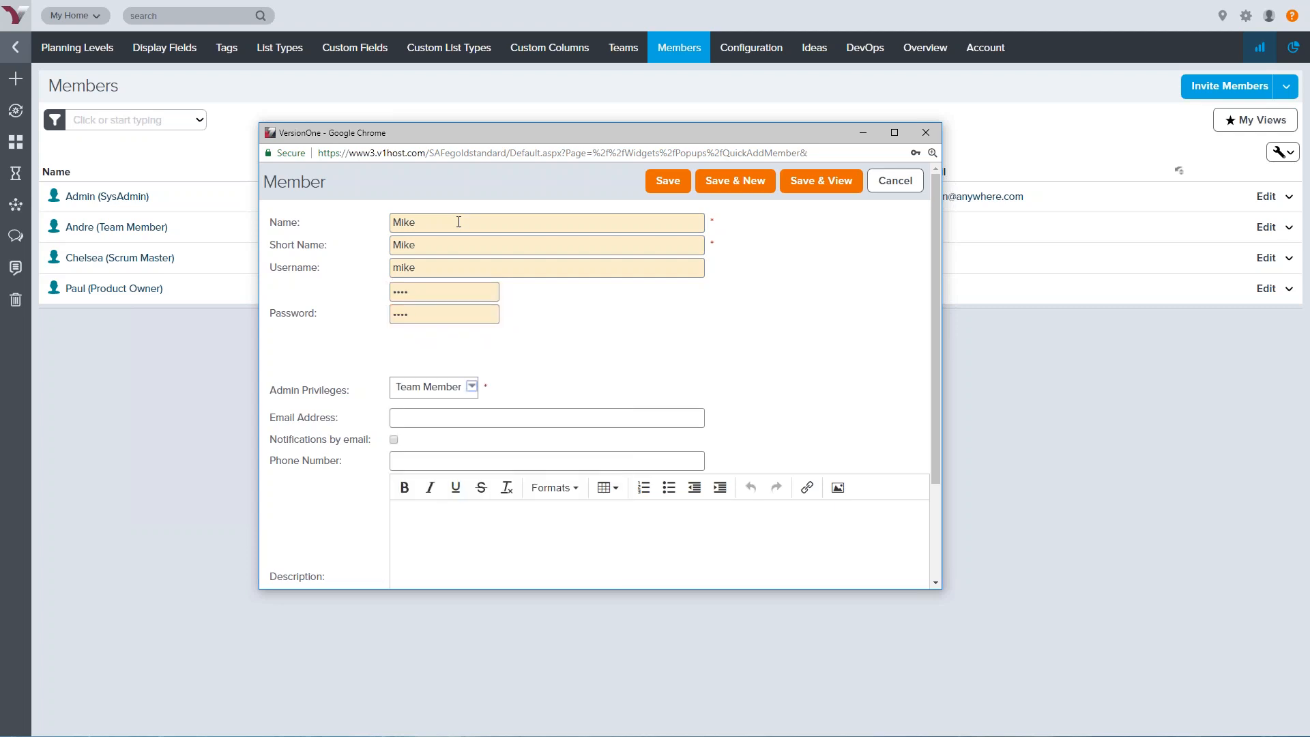
Keep Team Member privileges, add the member's e-mail address, enable email notifications, and save
click(471, 386)
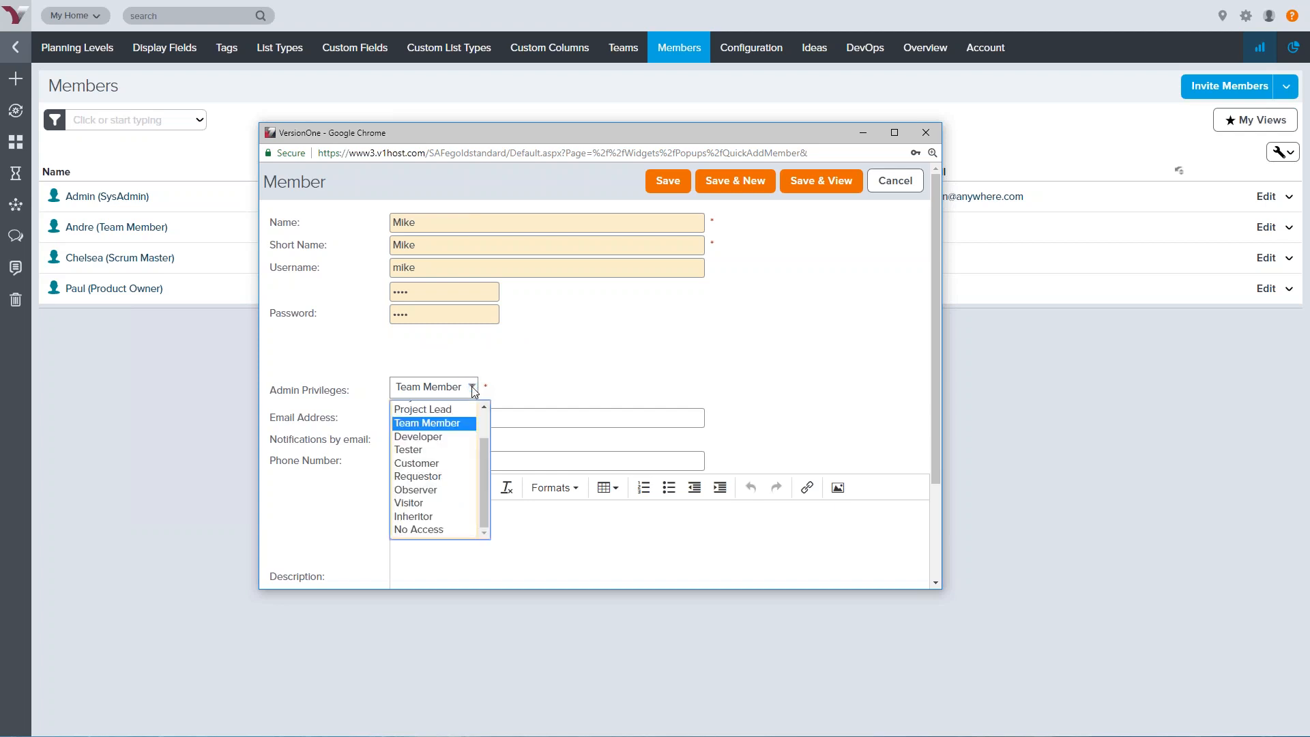
scroll(427, 445, up, 1)
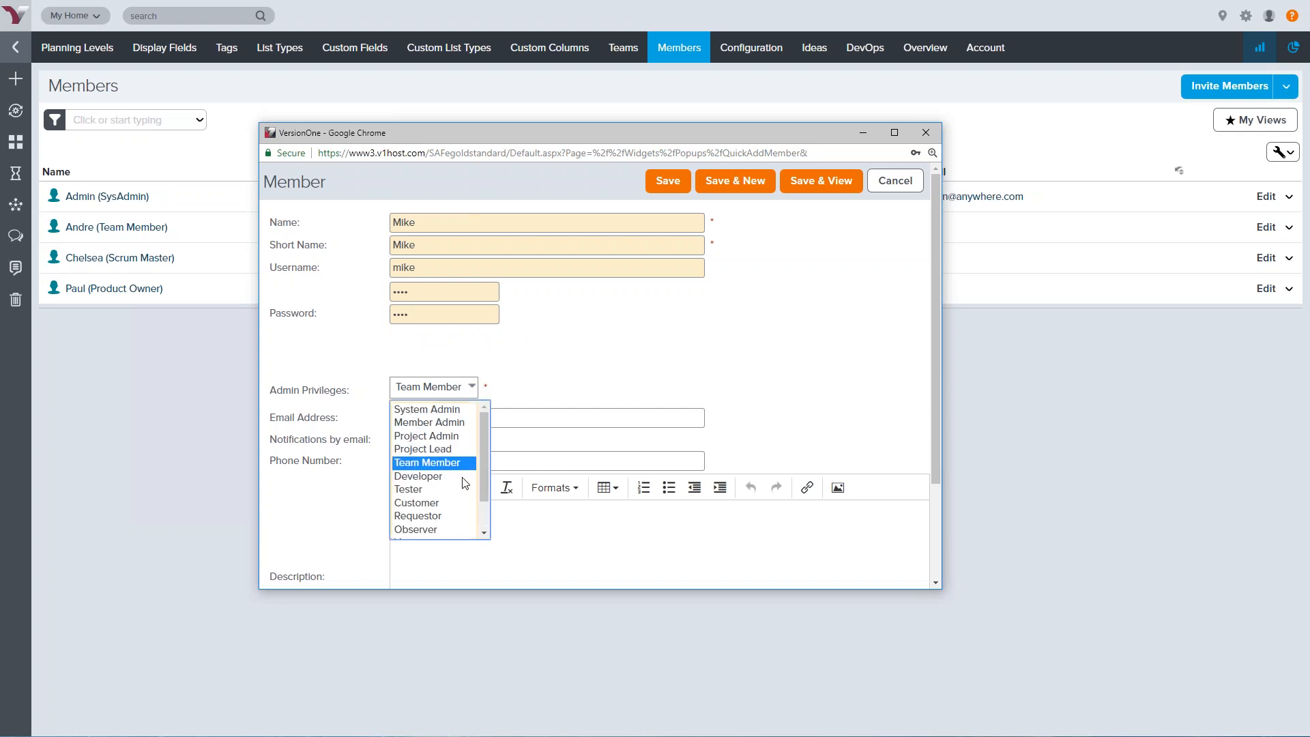
click(444, 466)
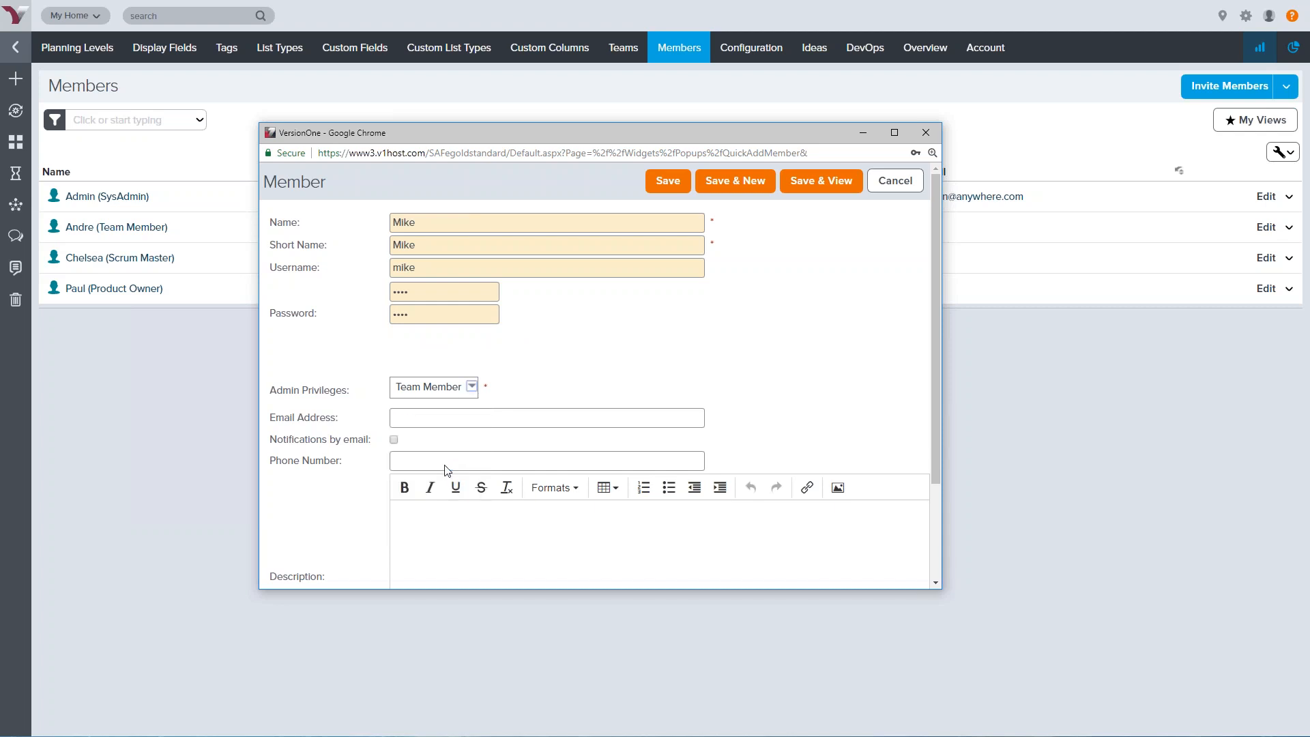
click(447, 418)
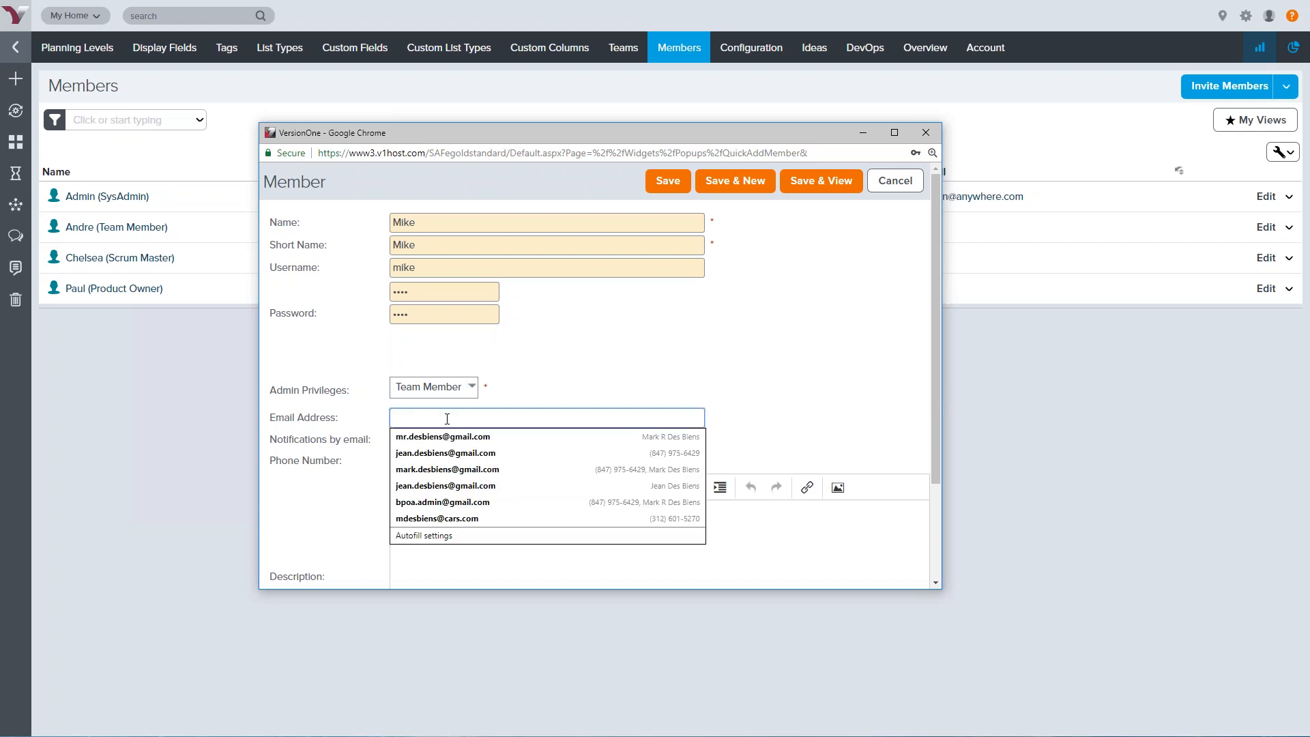
text(mike )
text(company.com)
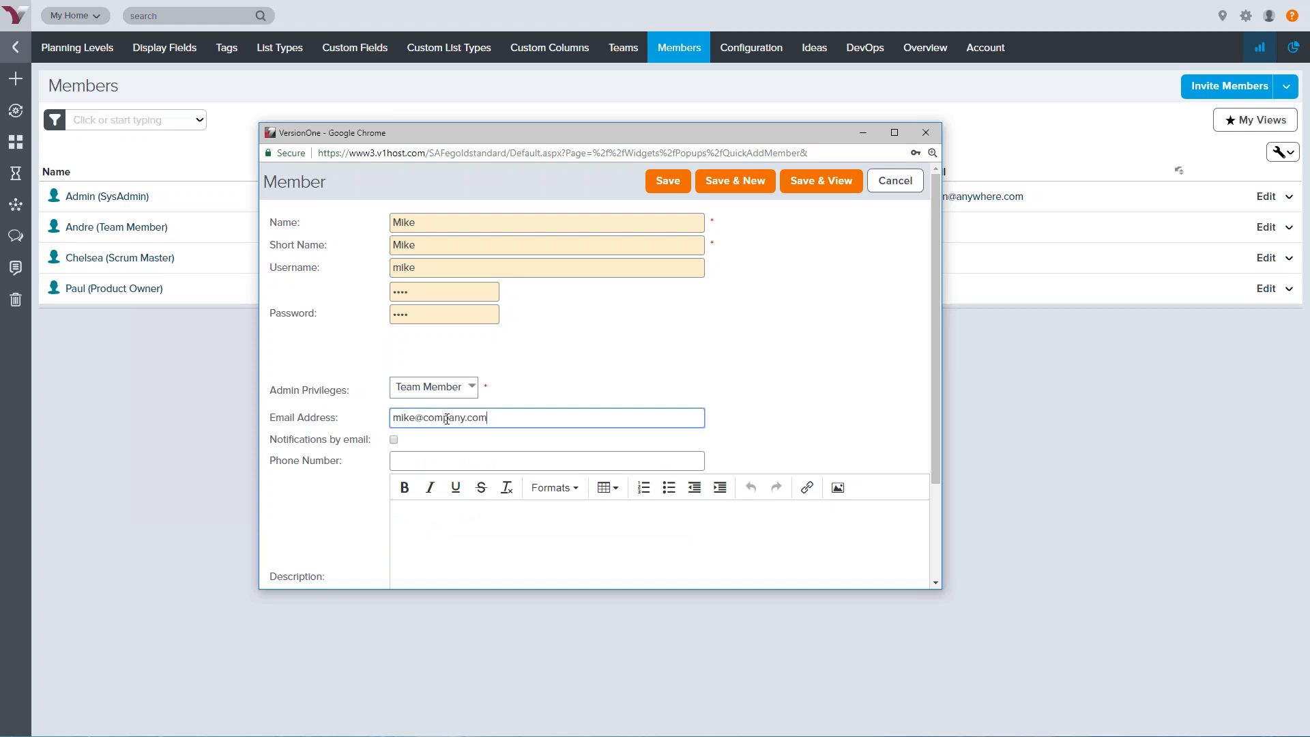
click(390, 447)
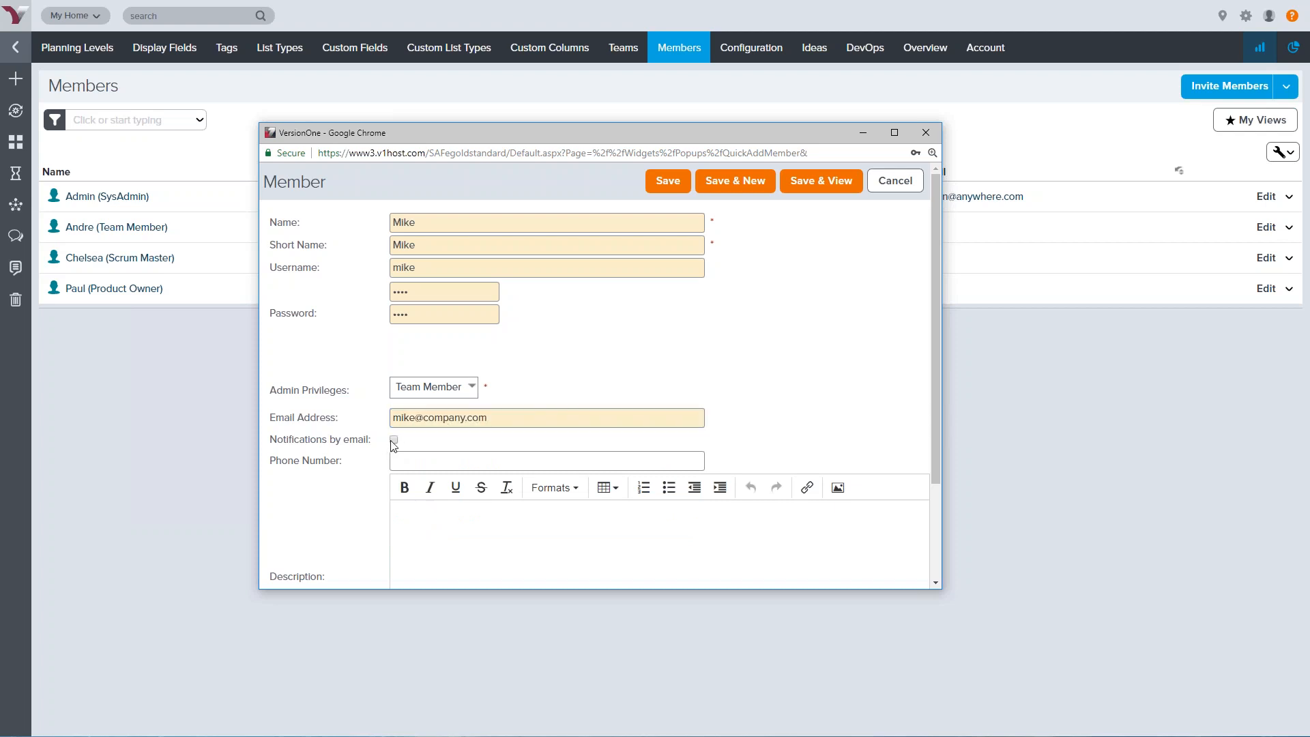
click(395, 440)
click(675, 187)
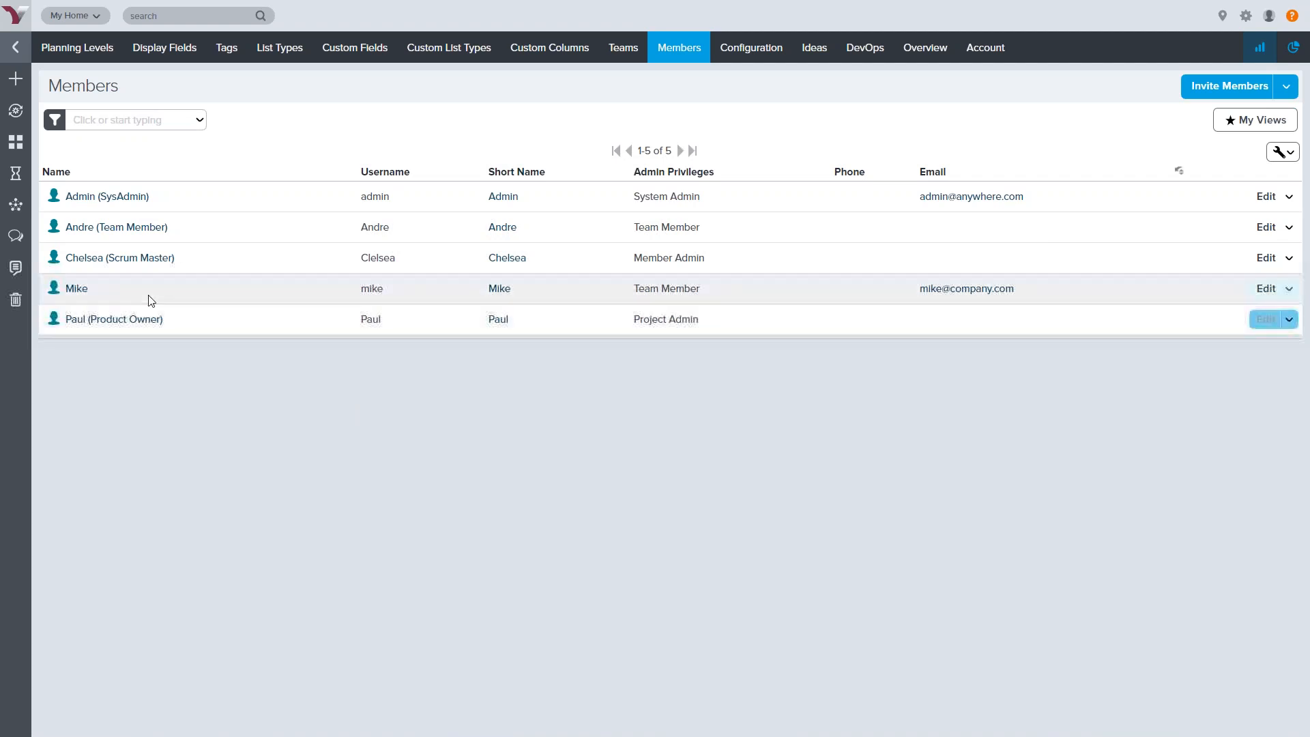
Open Members > Planning Level Assignment to list all five members' planning level roles
click(87, 300)
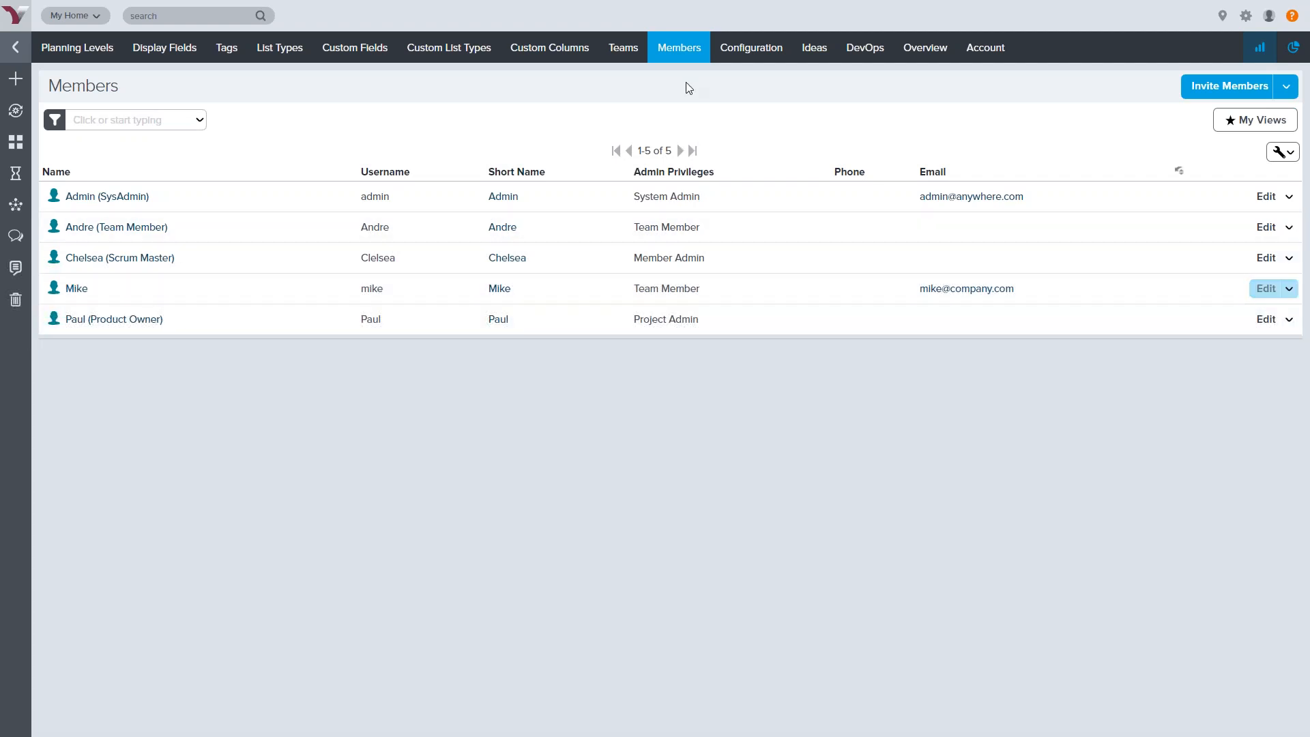
mouse_move(684, 53)
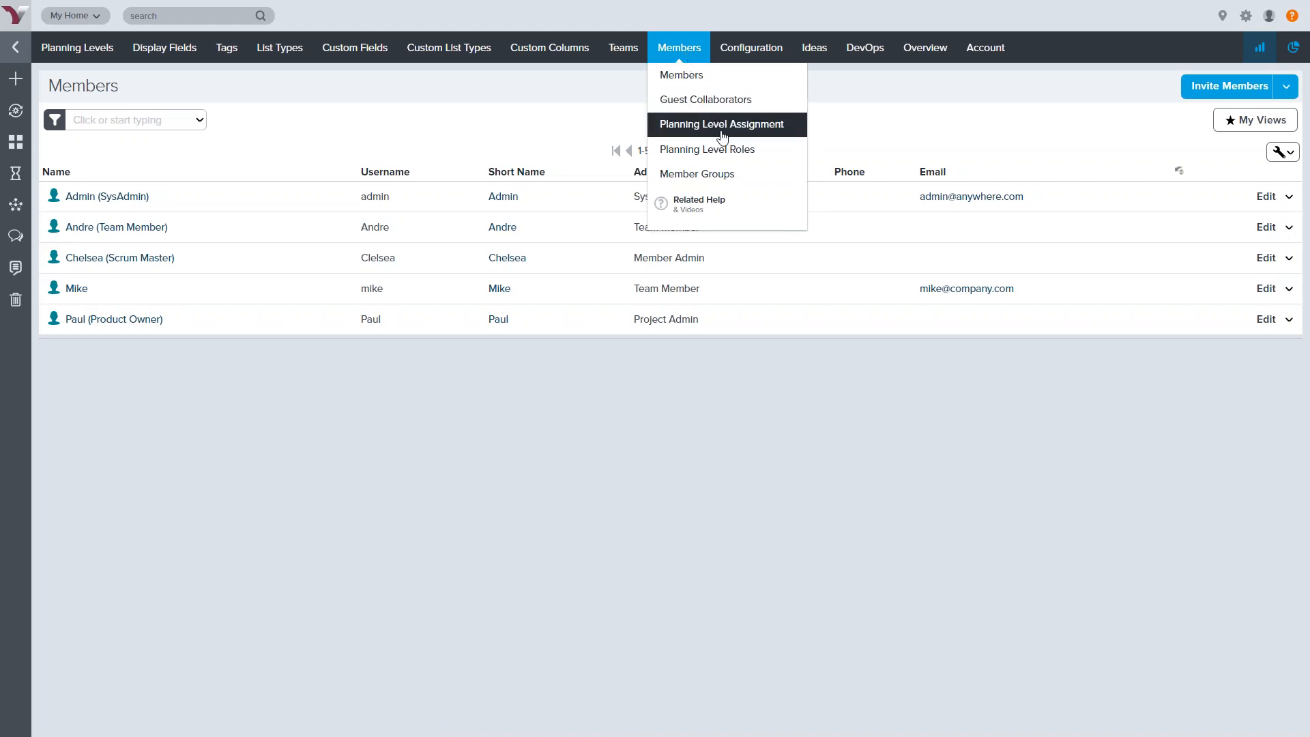
click(764, 155)
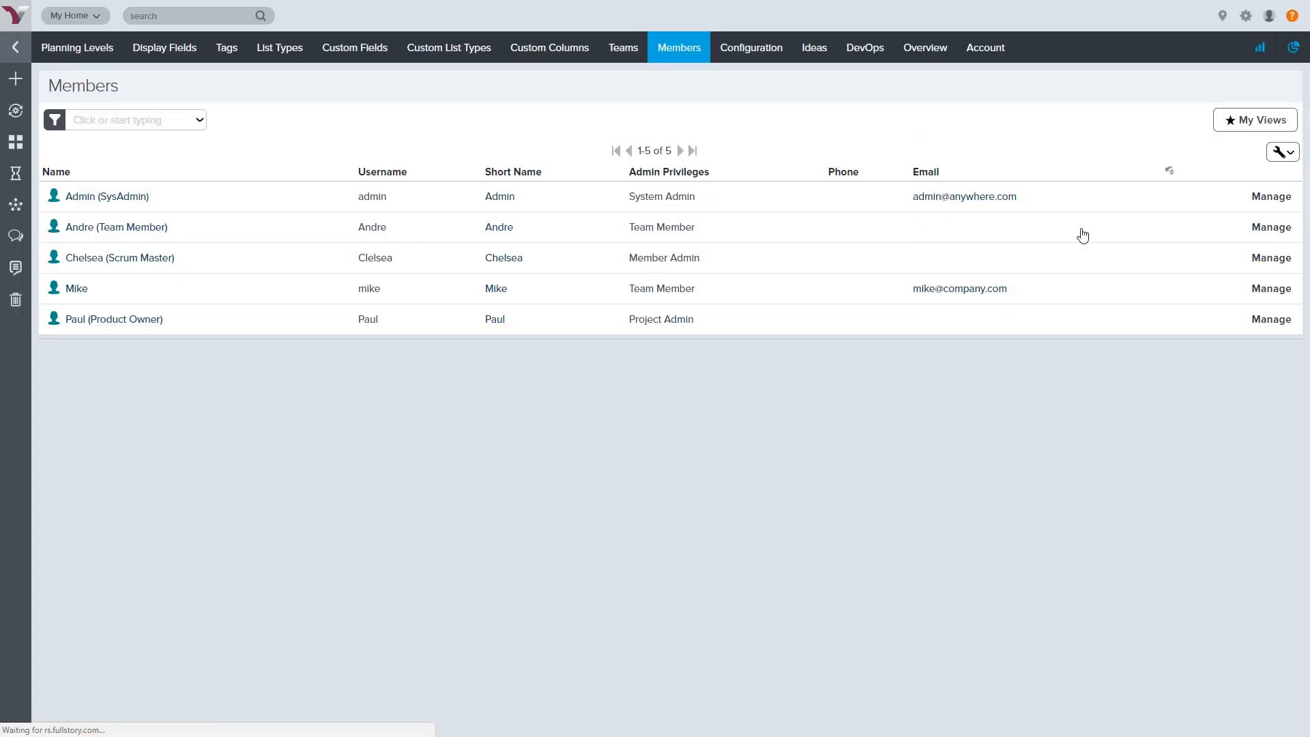
For the fourth member, expand the full planning level tree and set EZ Support to Observer
click(1271, 288)
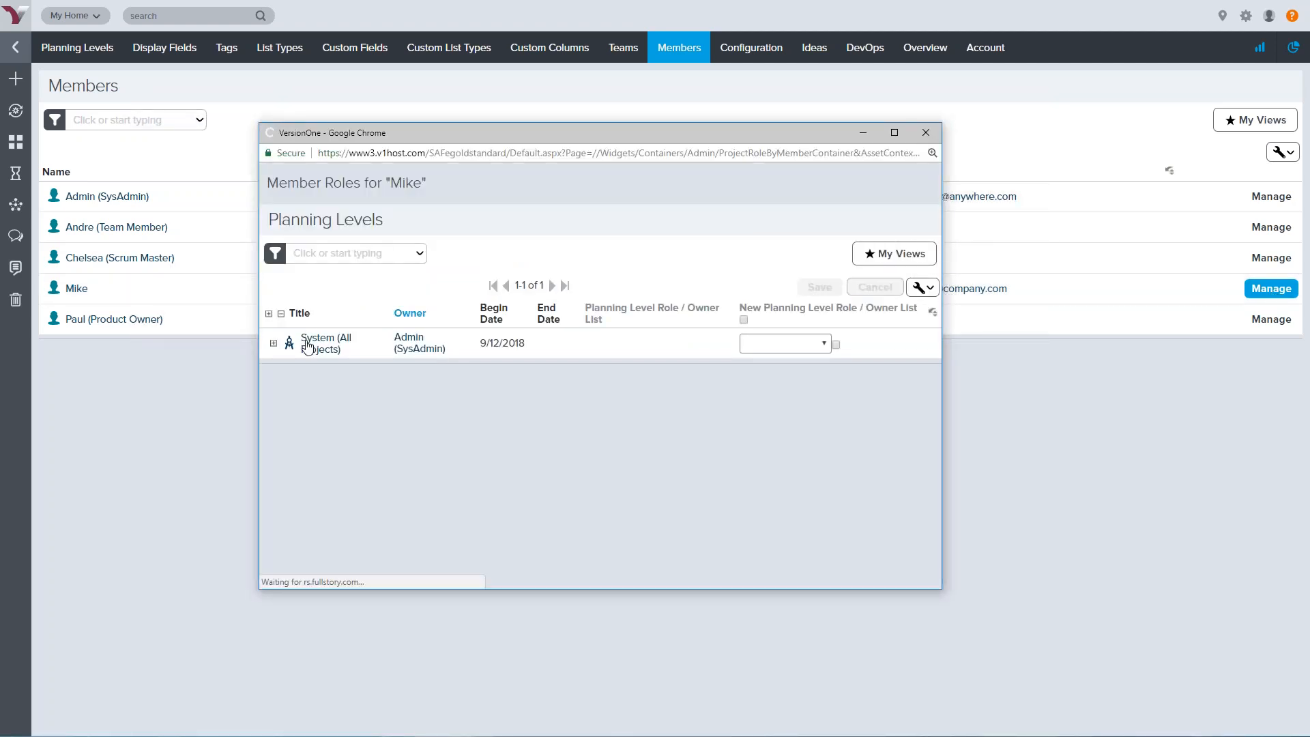
click(269, 314)
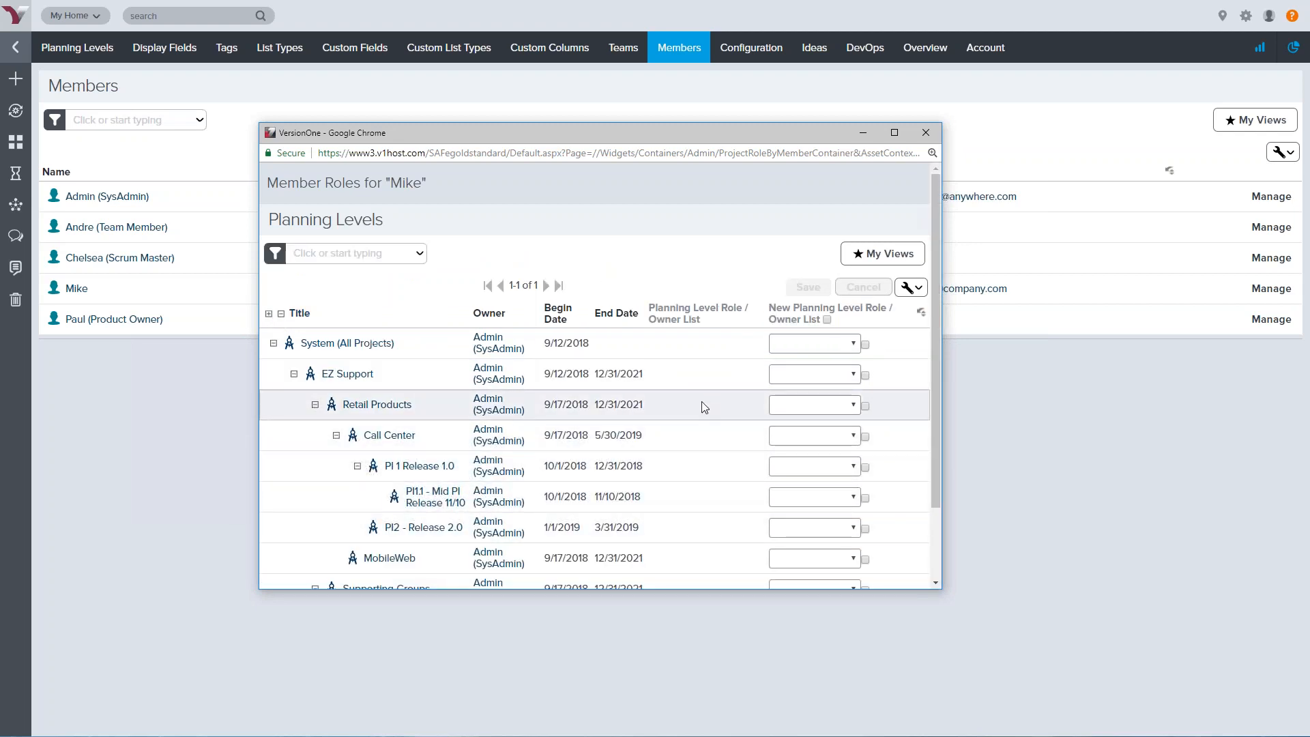
click(857, 377)
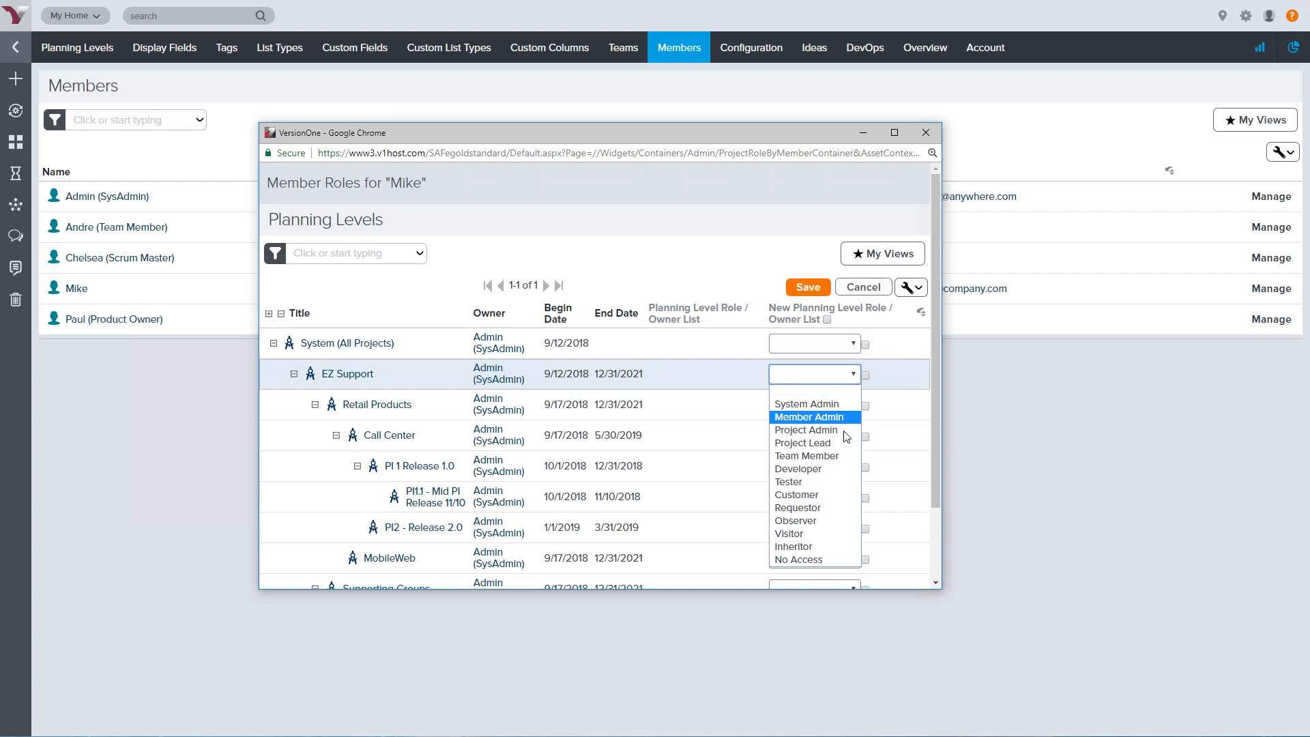
click(818, 521)
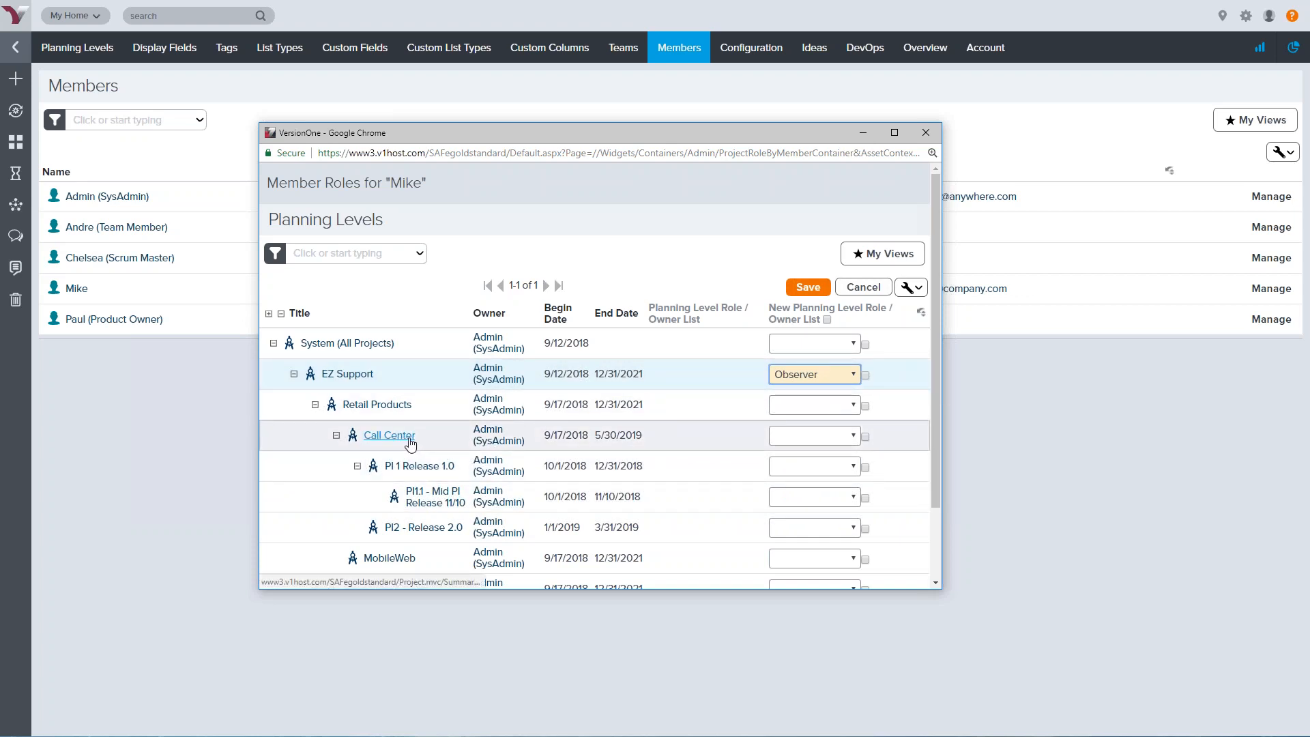
Make the member a Team Member on Call Center, save the roles, and close the window
mouse_move(409, 442)
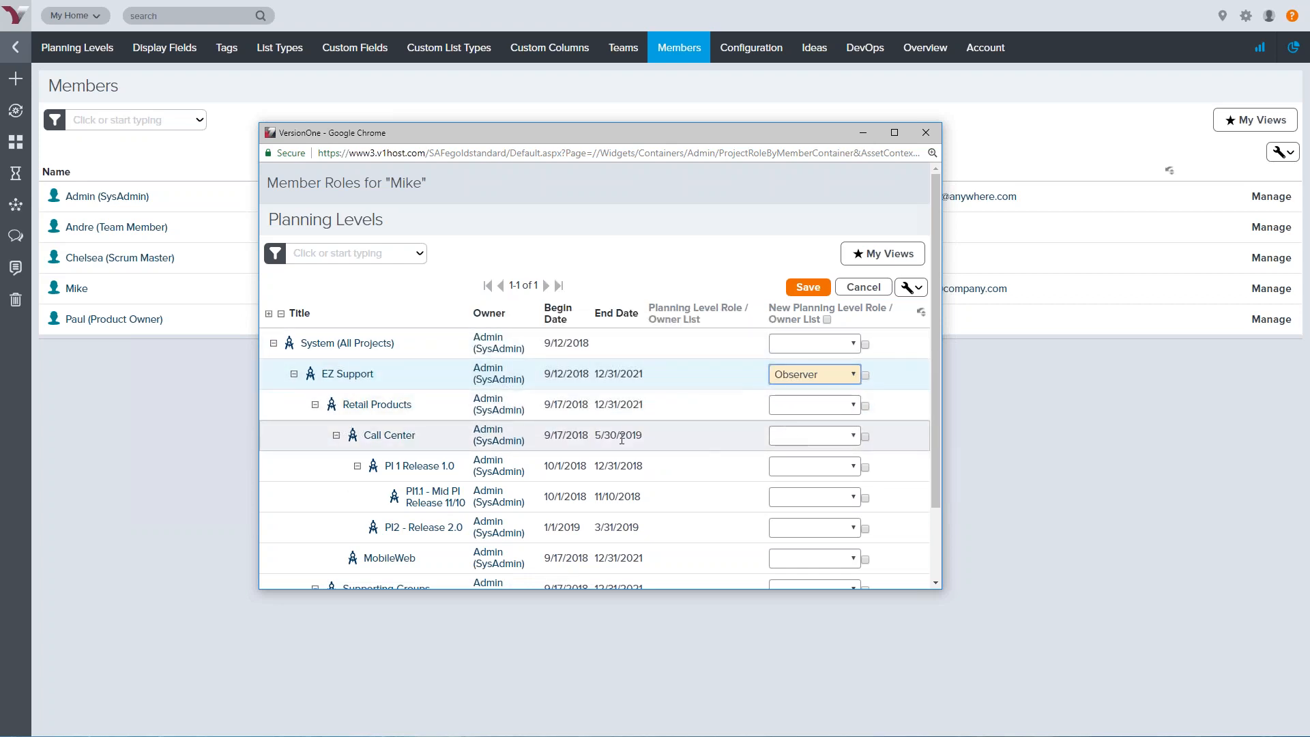
click(833, 436)
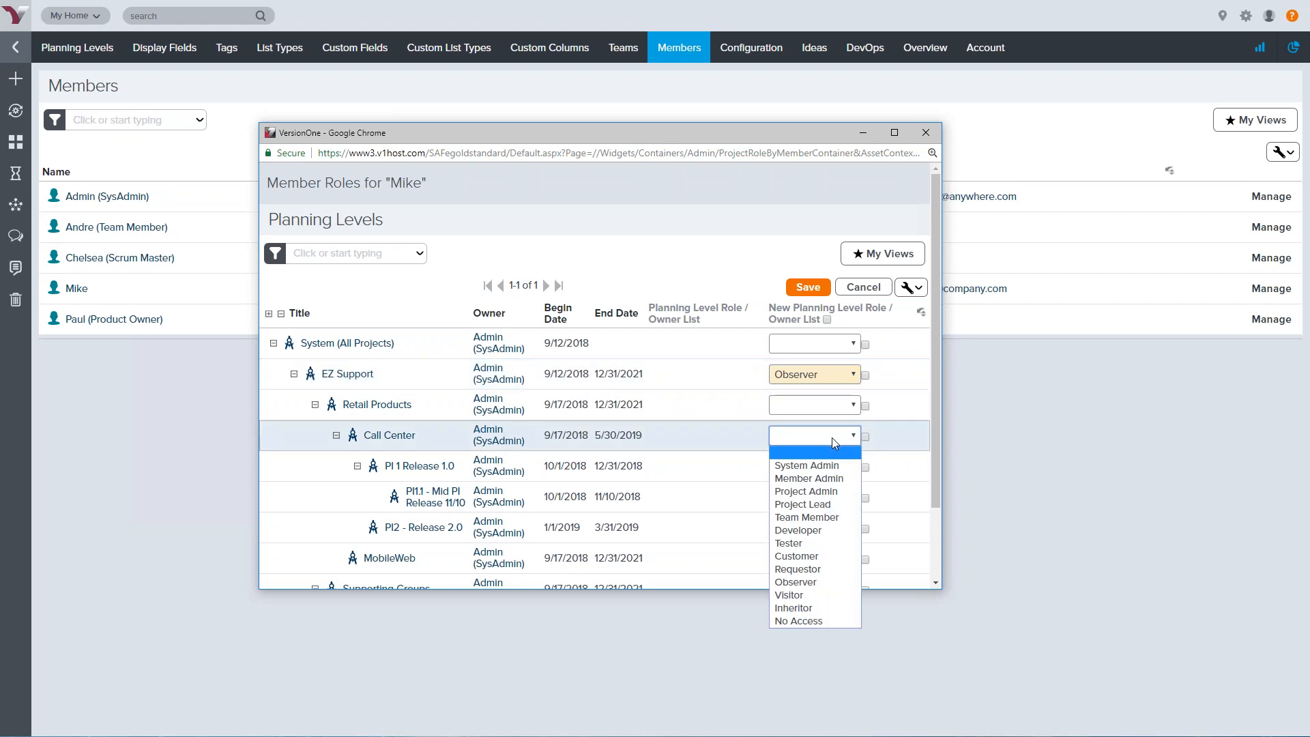
click(825, 517)
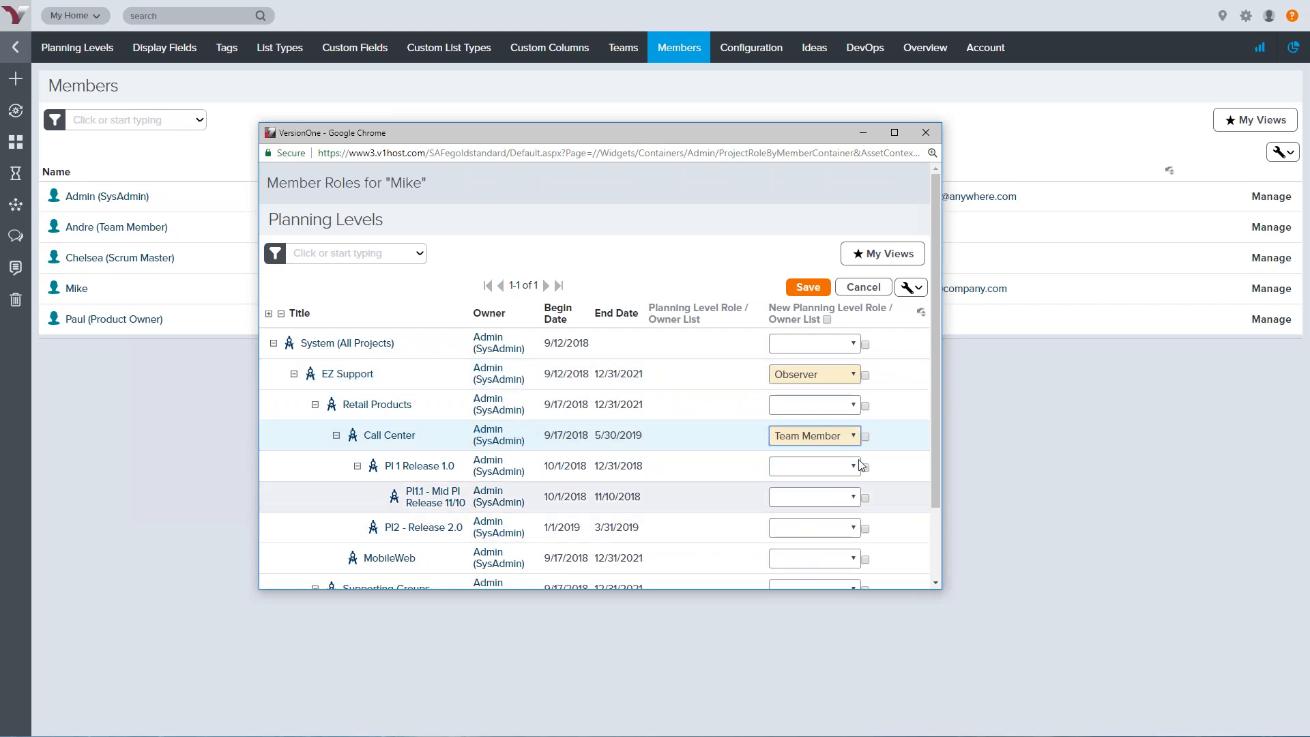
click(865, 437)
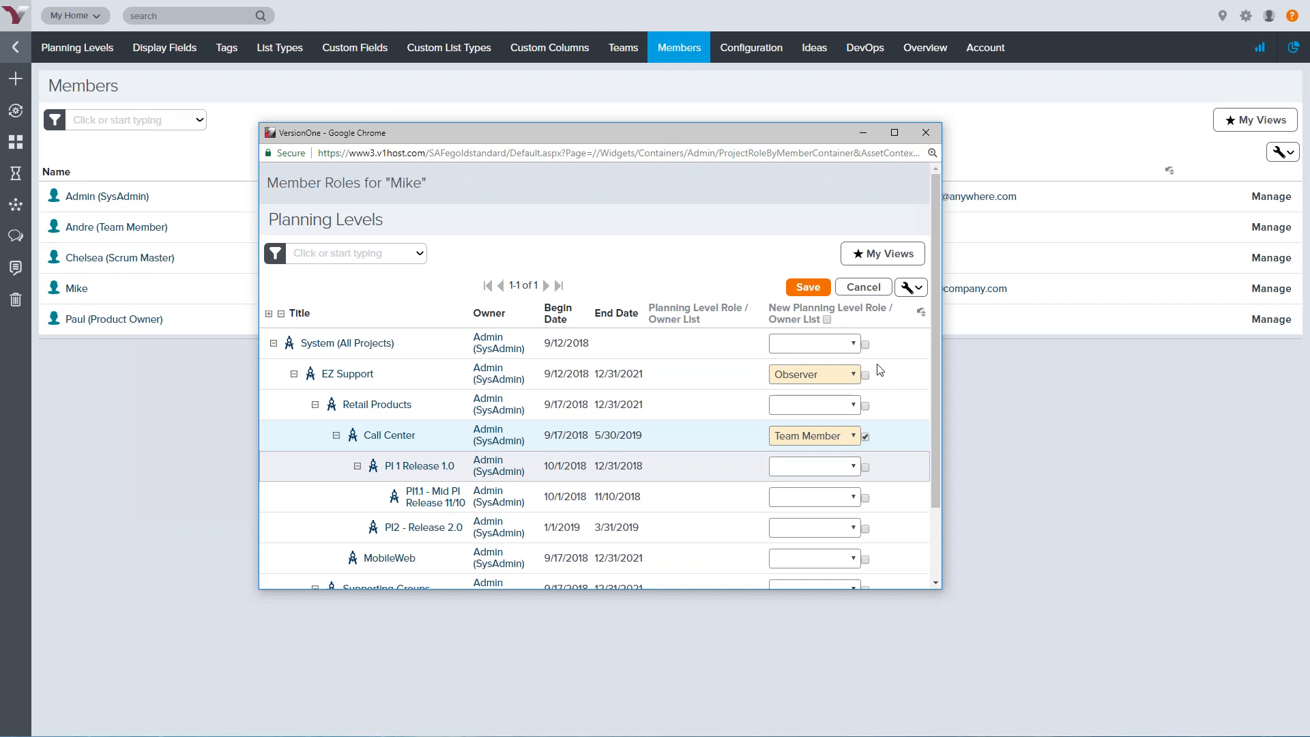
click(808, 287)
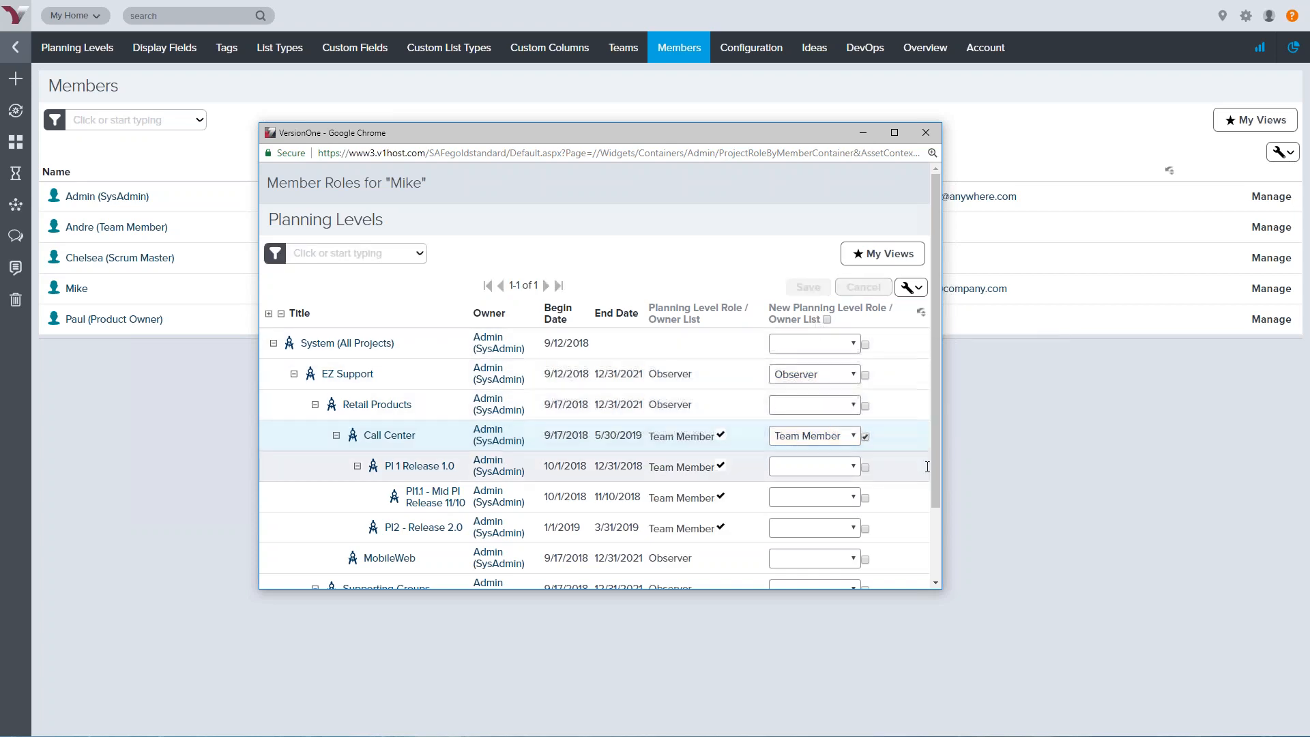
scroll(818, 309, down, 3)
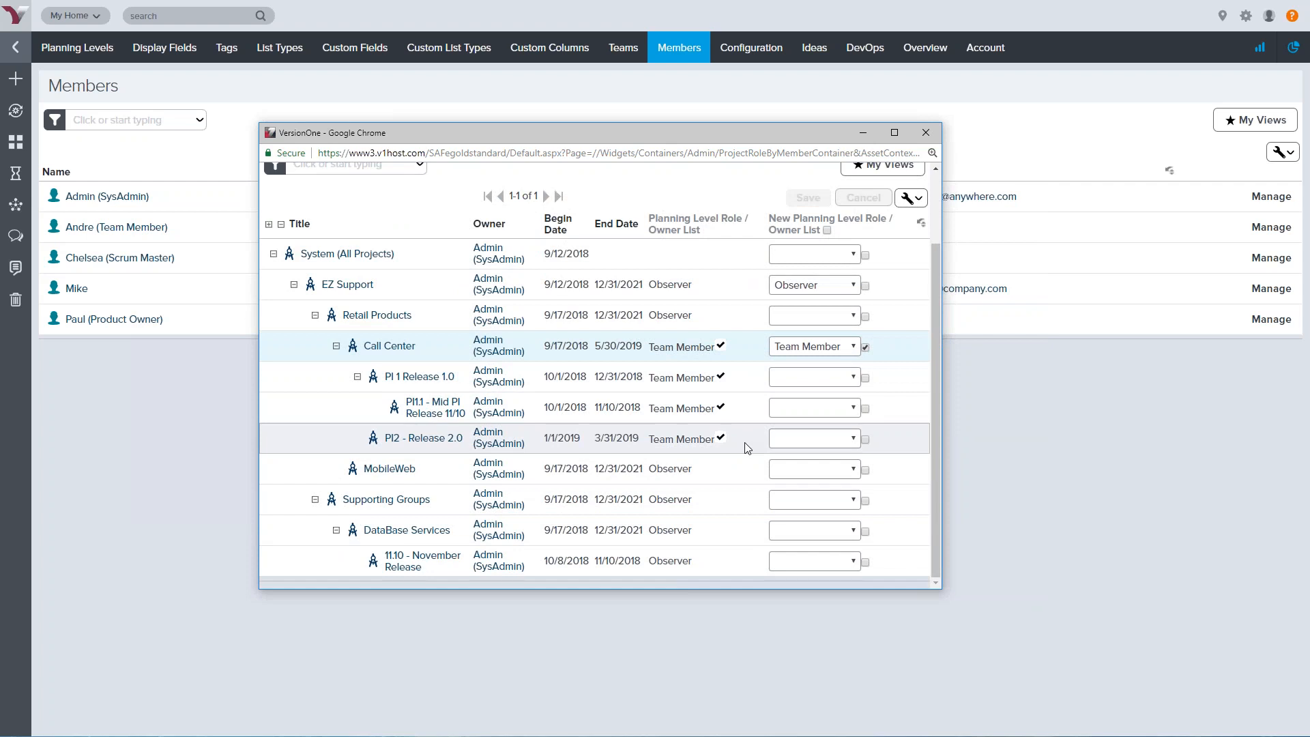
click(927, 136)
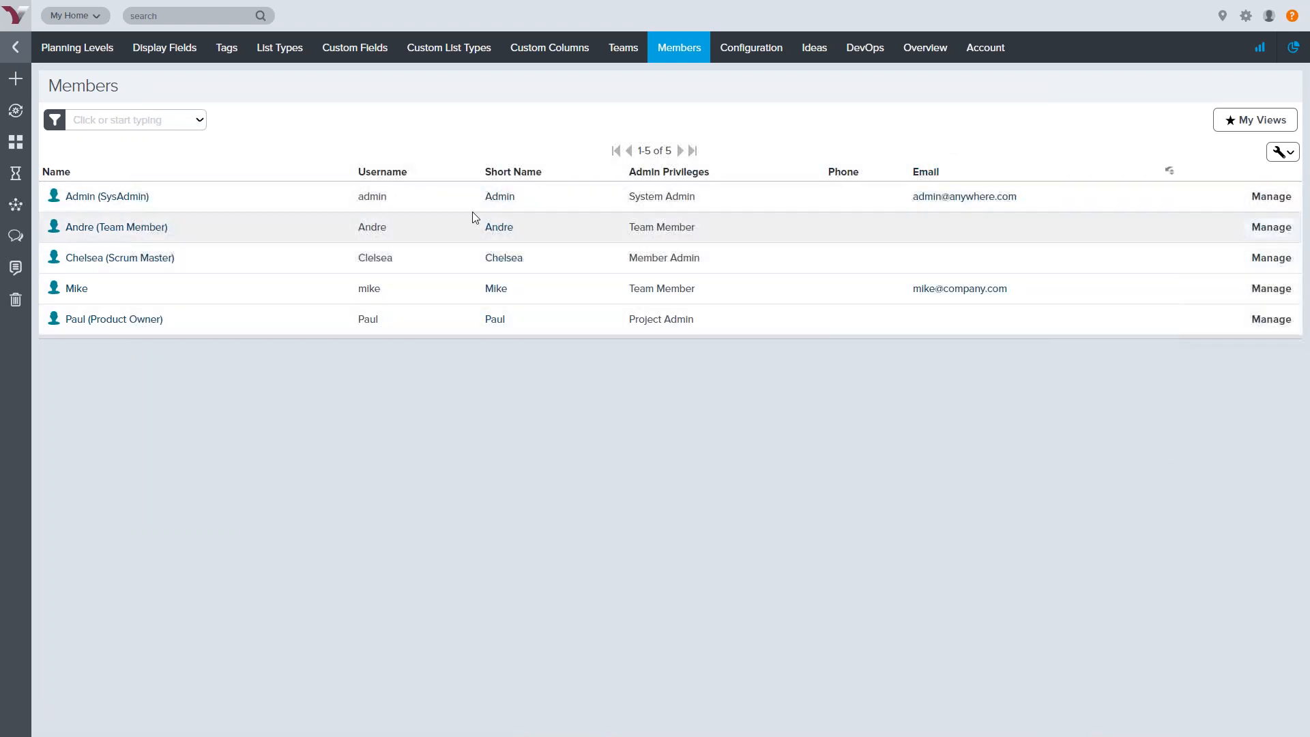
Switch back to the main Members page listing all five members
mouse_move(678, 60)
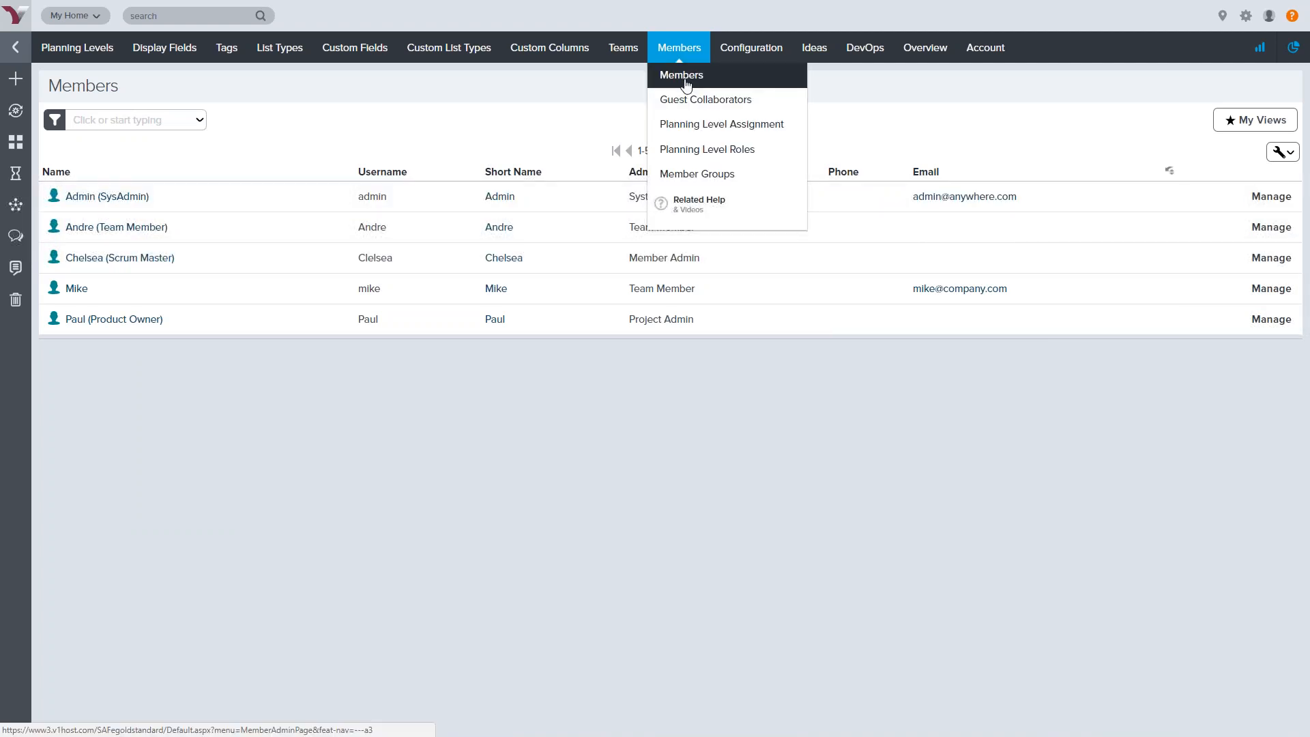
click(685, 83)
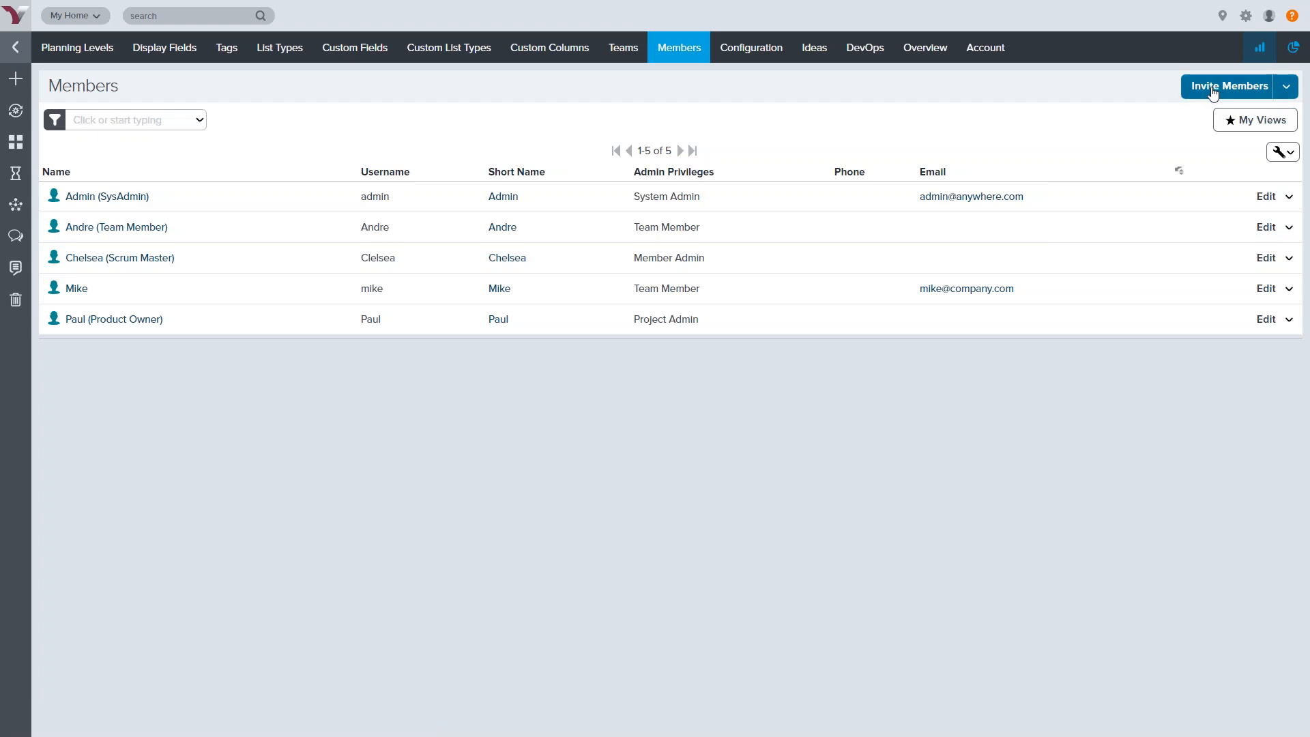
click(1220, 88)
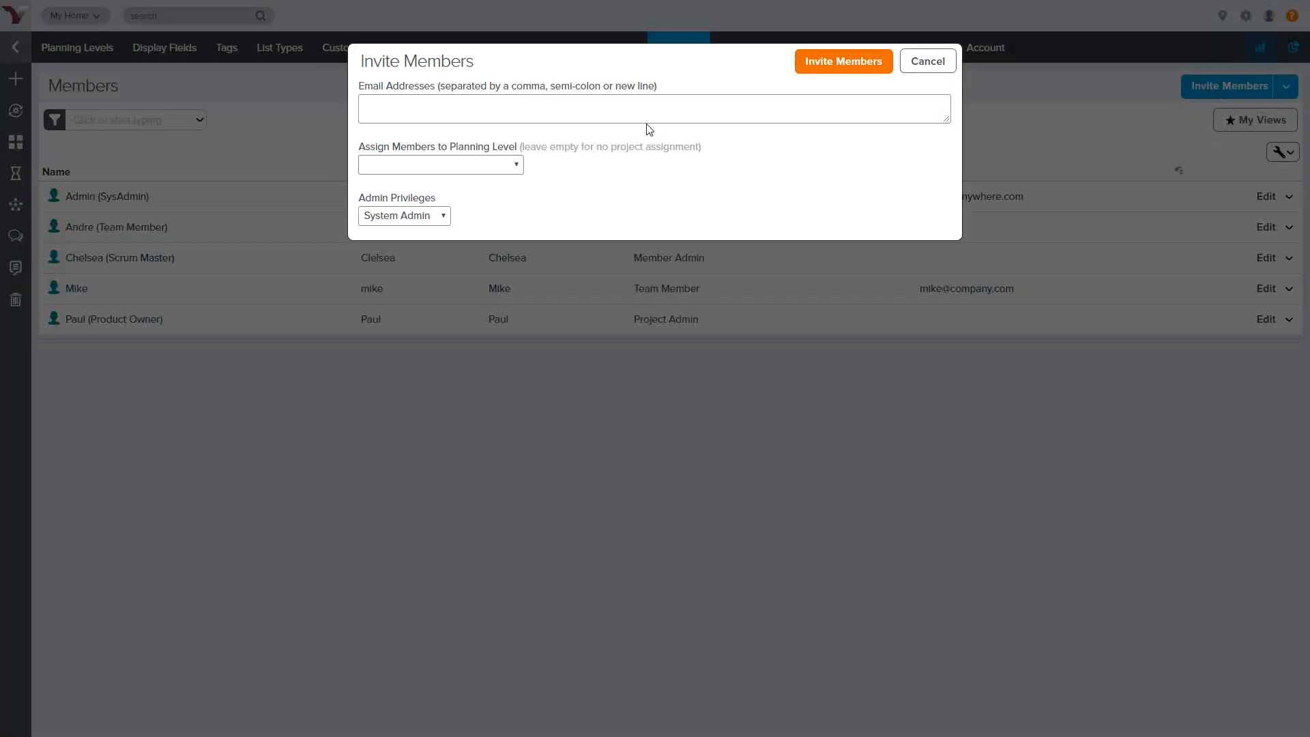
click(513, 107)
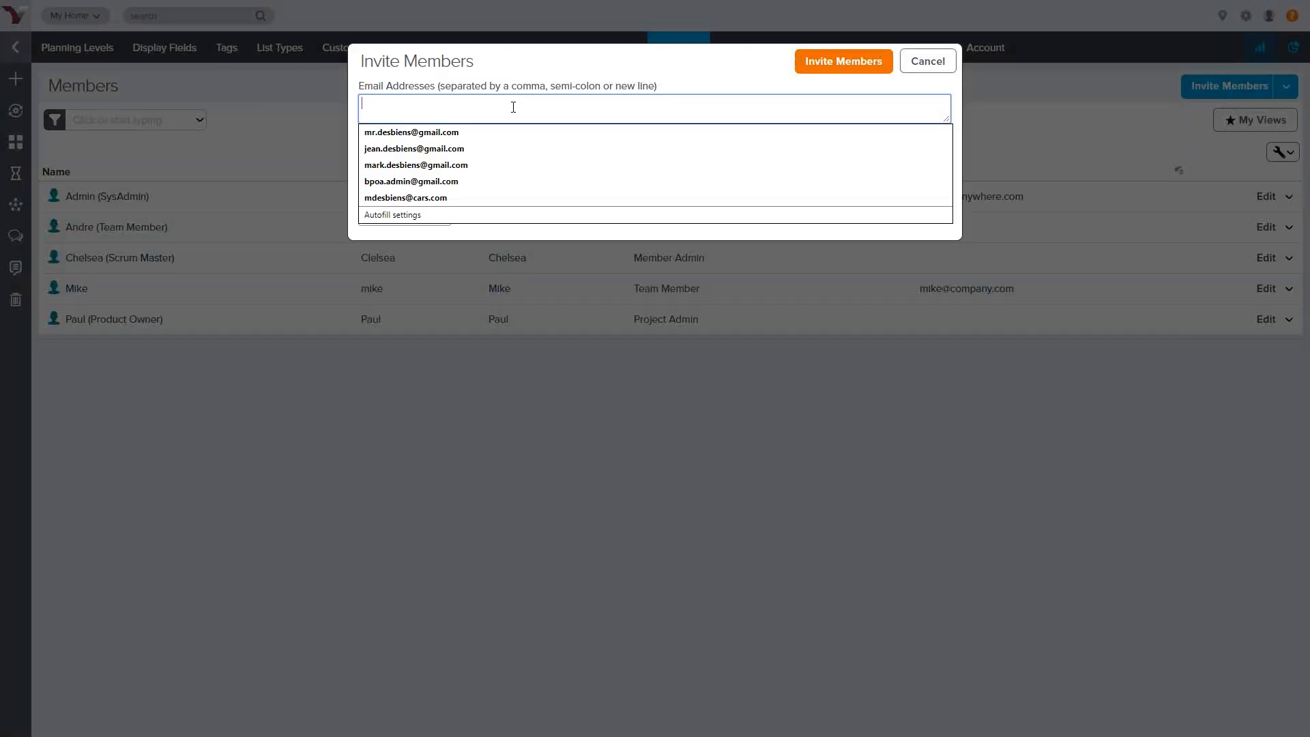
text(mike@company.com)
key(Tab)
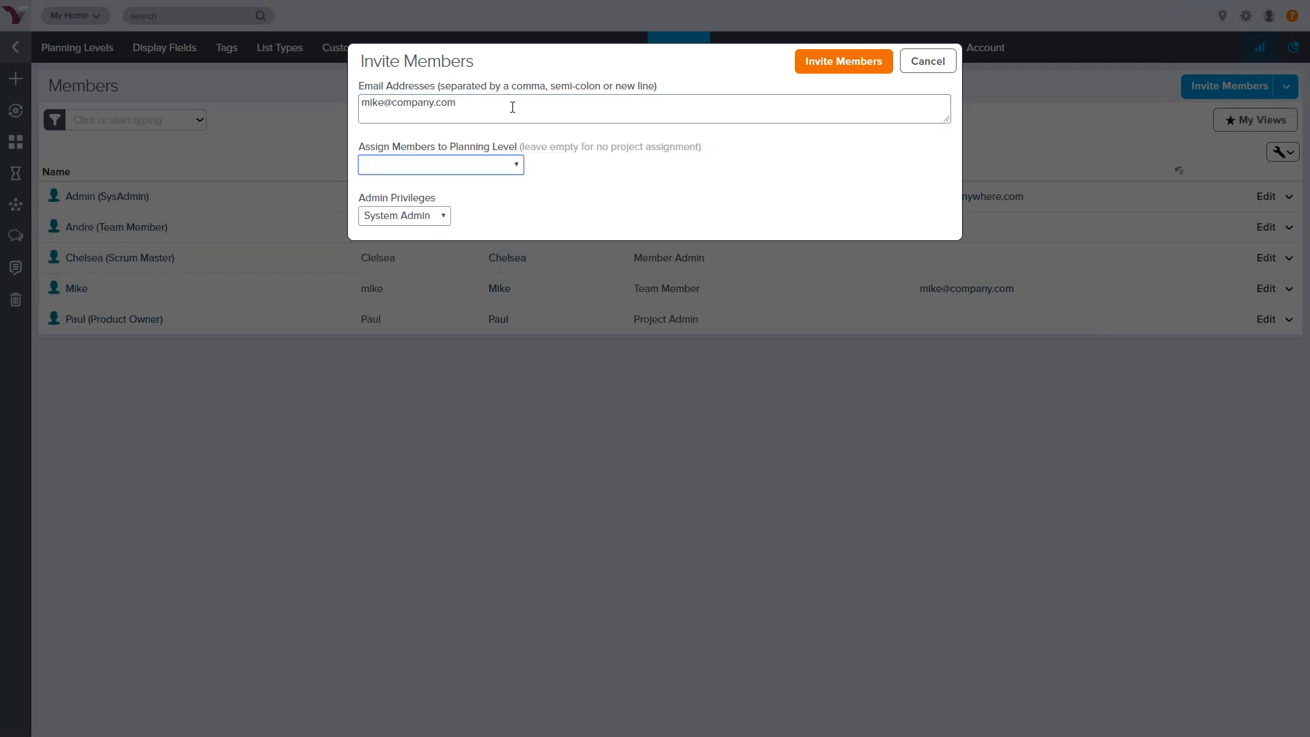
click(482, 164)
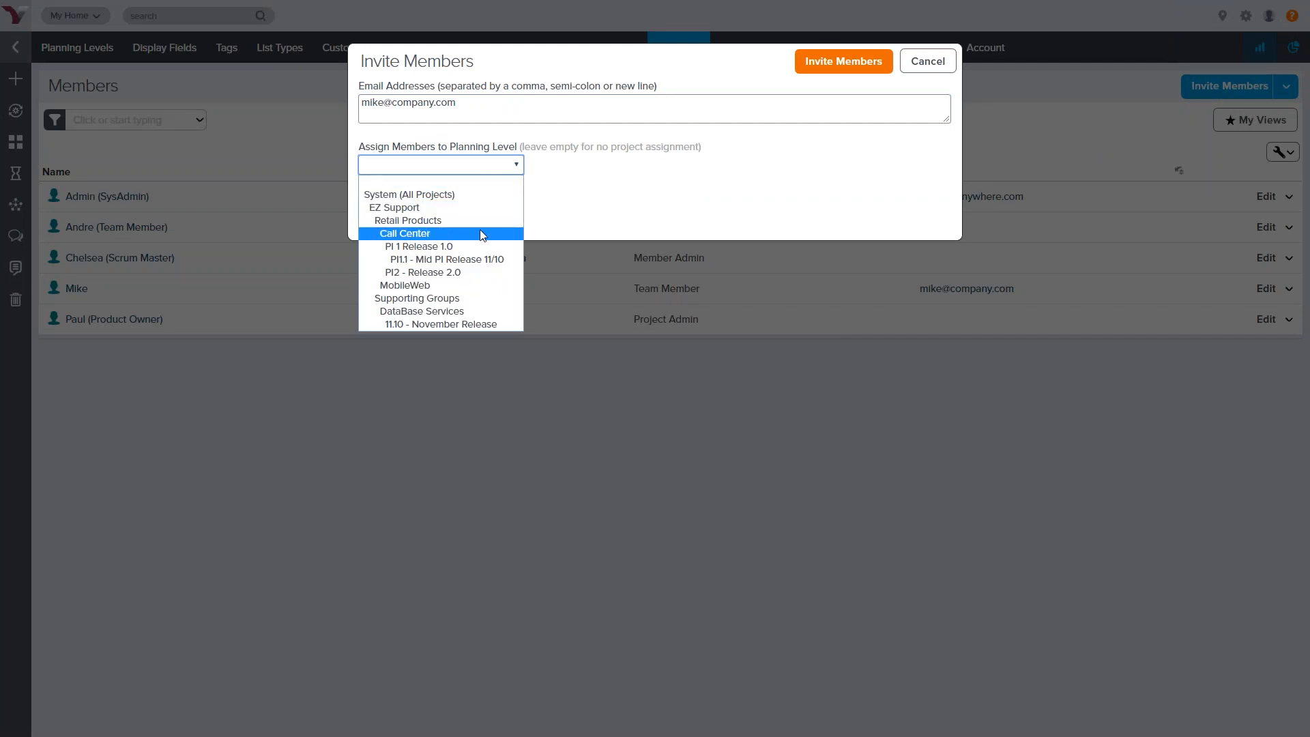
click(457, 234)
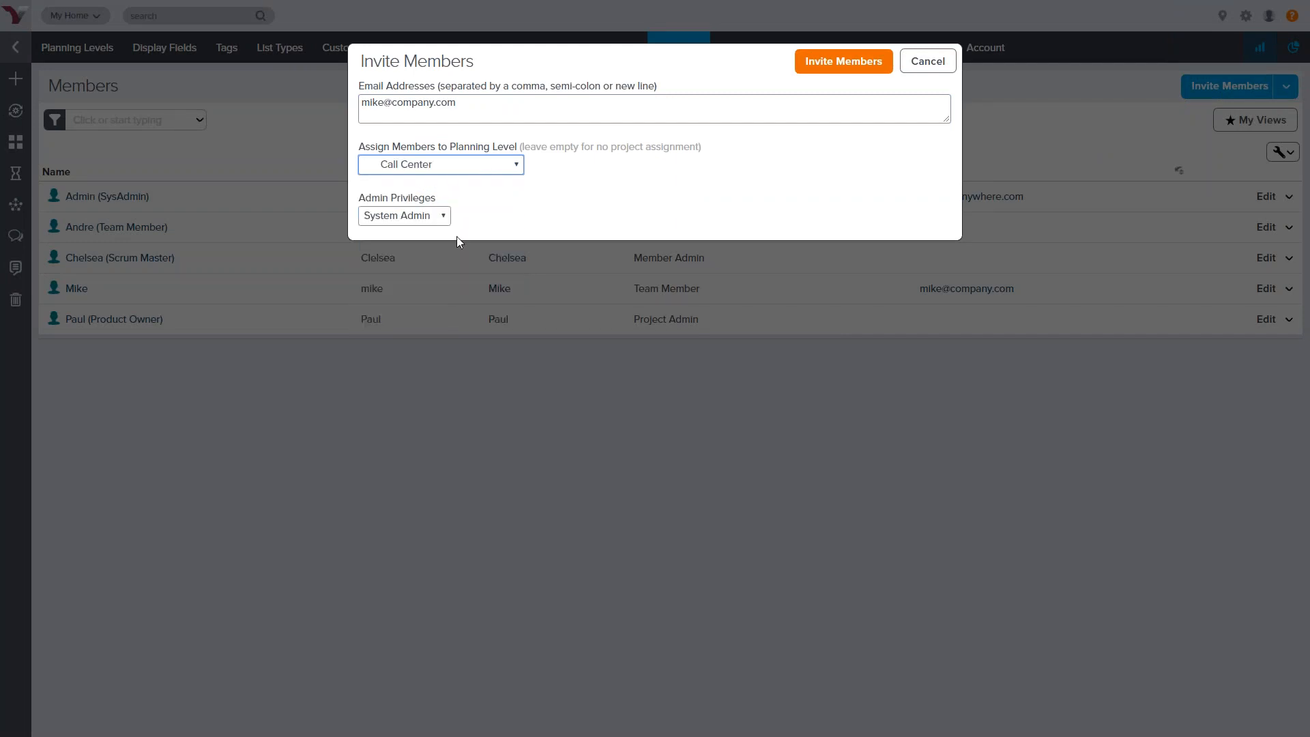
click(428, 216)
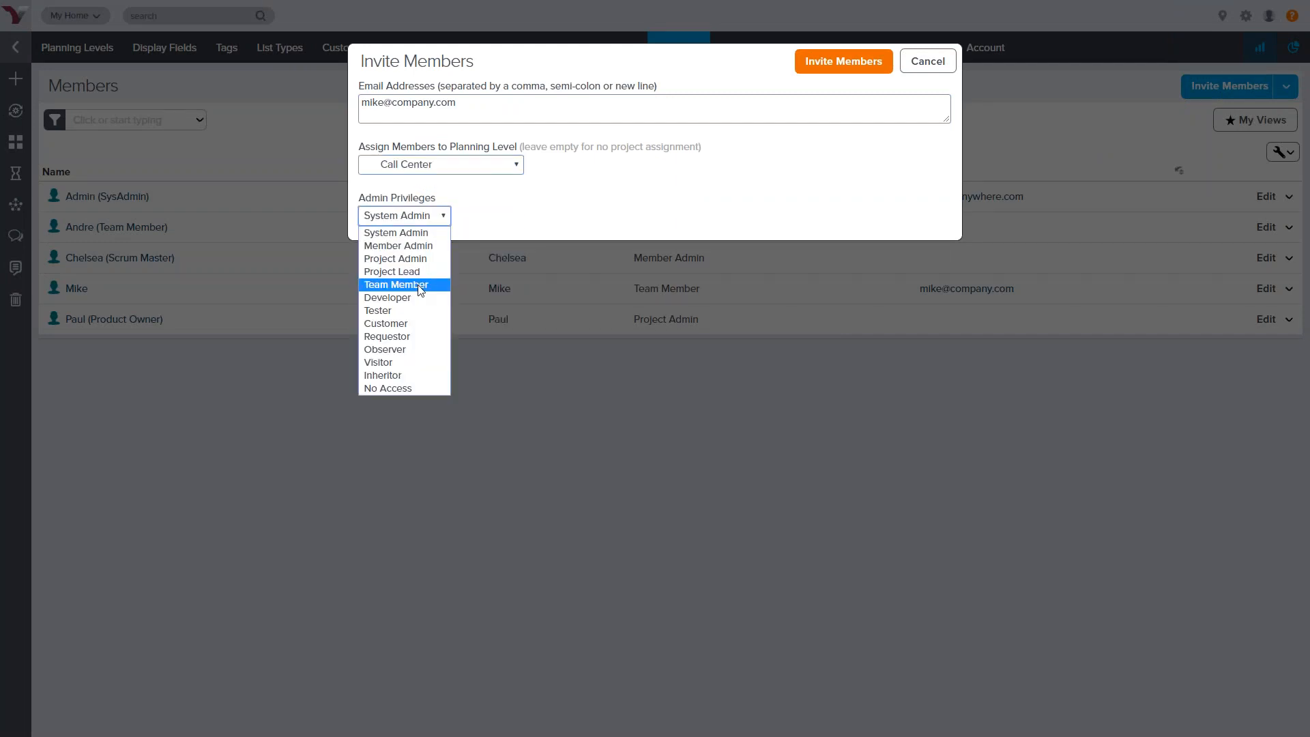
click(421, 285)
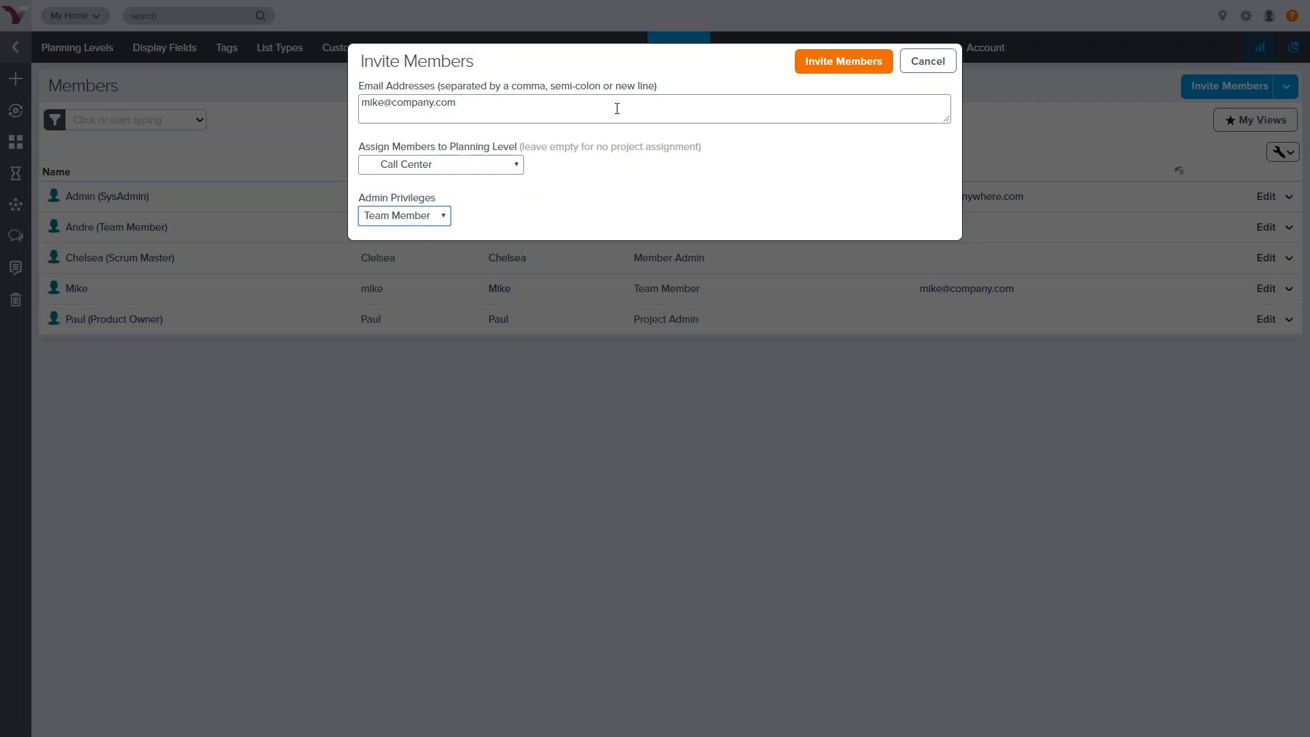
click(948, 63)
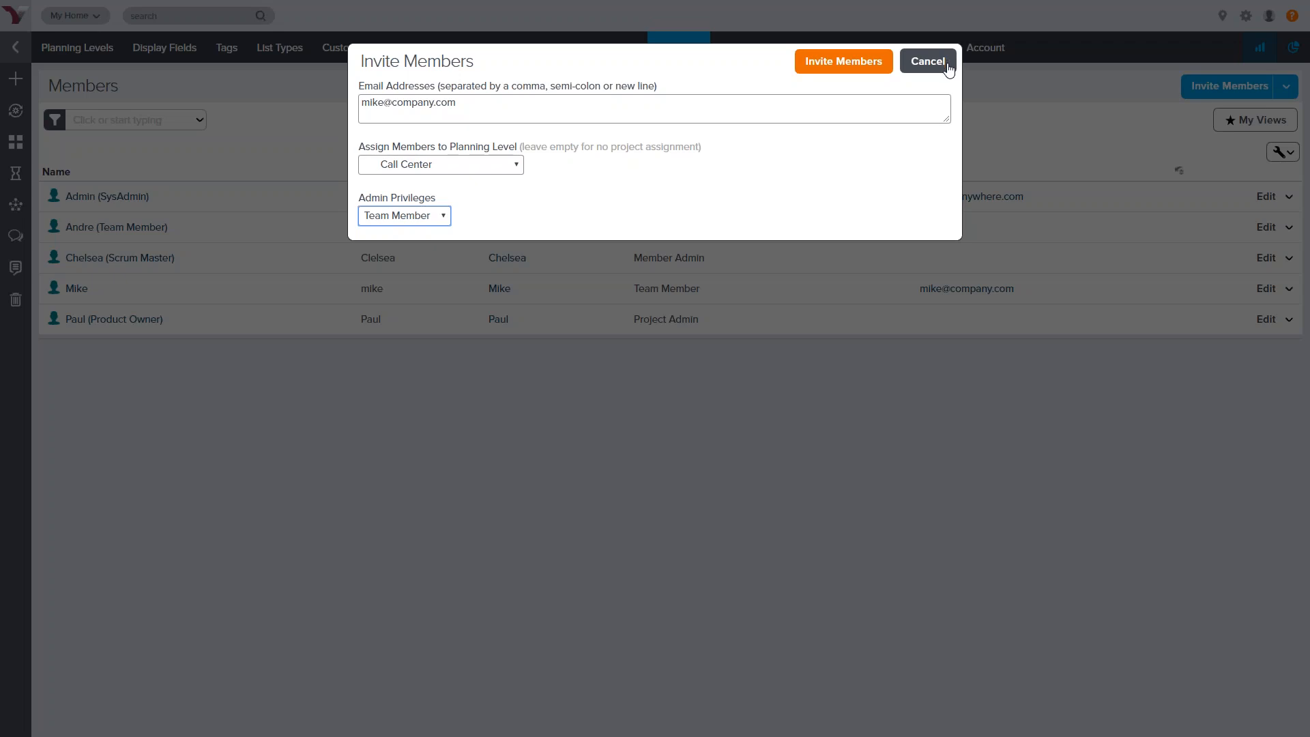
click(927, 62)
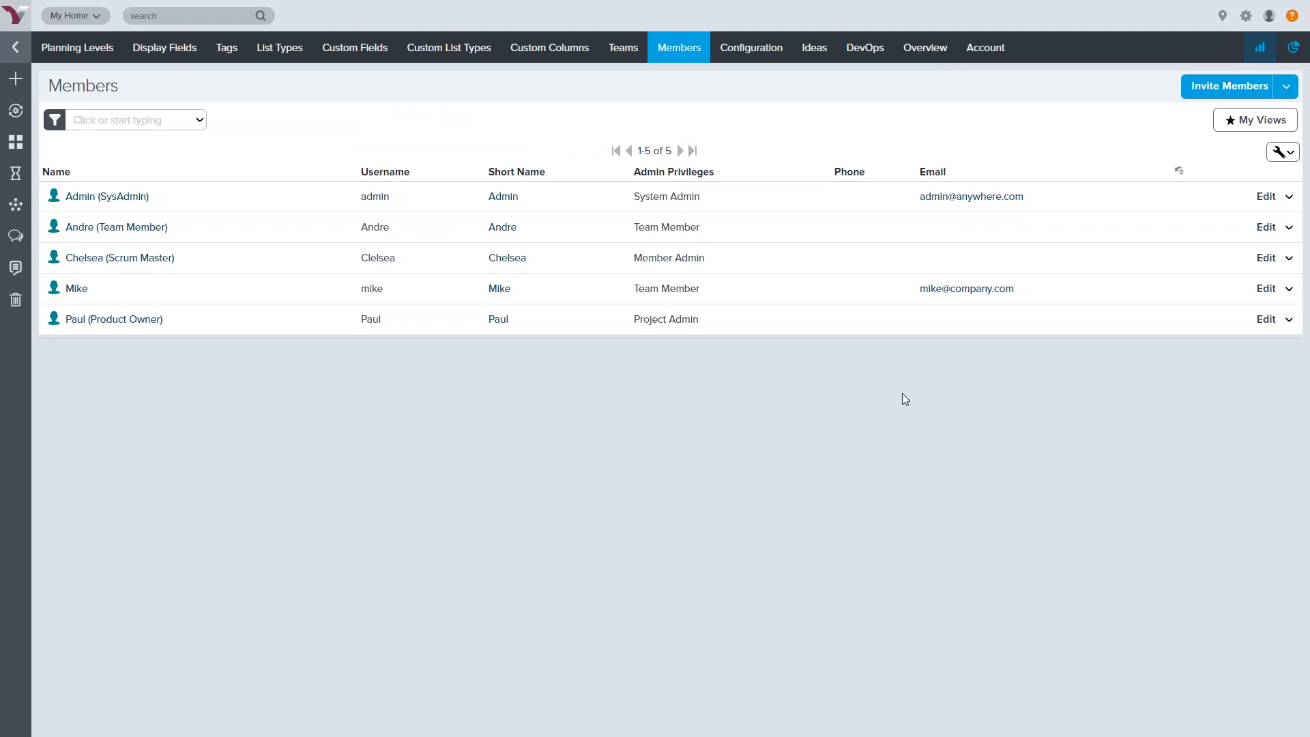
Leave administration and open the Portfolio Tree for the Call Center planning level
mouse_move(92, 51)
click(13, 52)
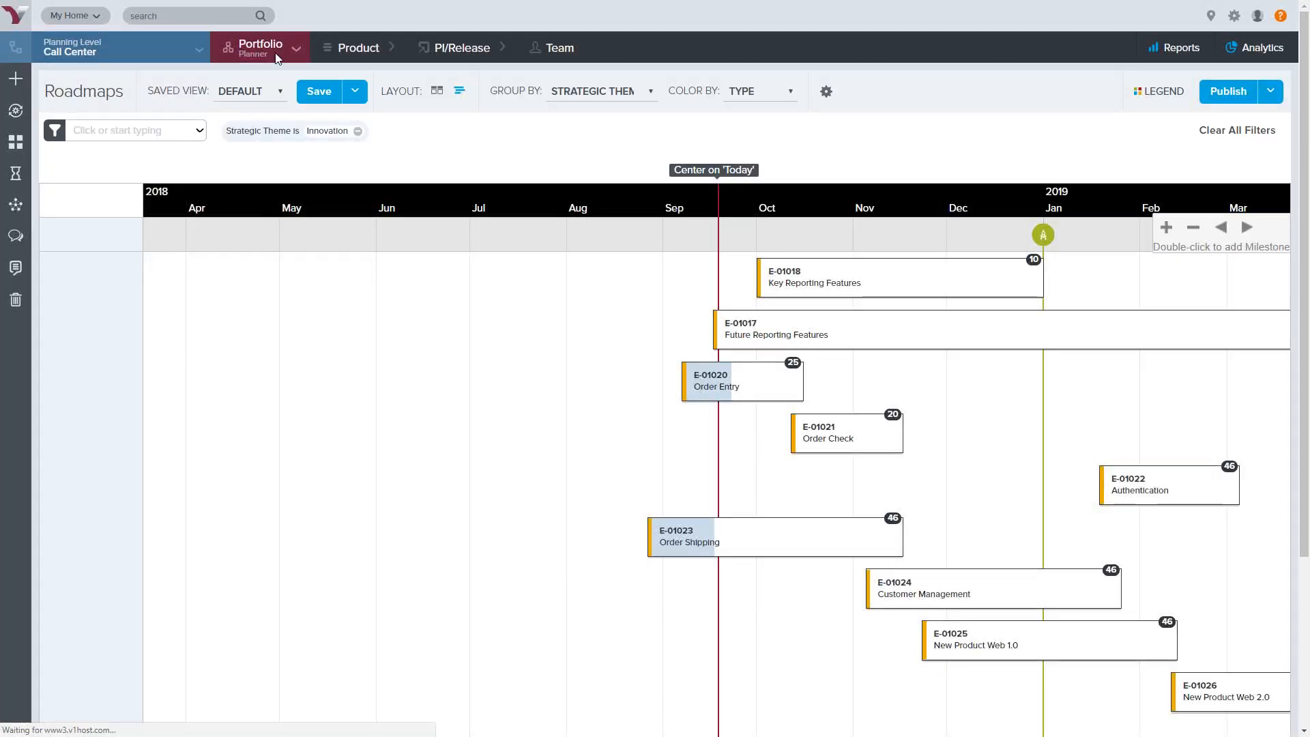
mouse_move(280, 58)
click(272, 116)
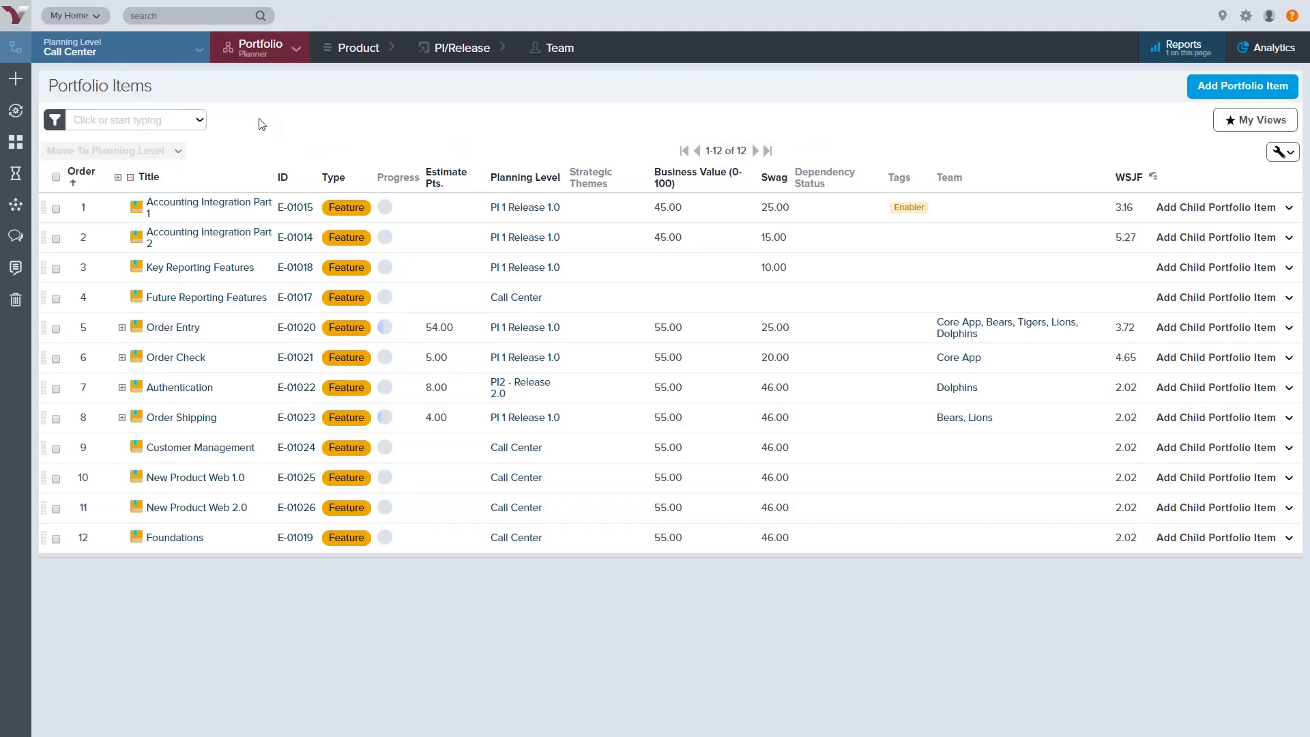
click(175, 52)
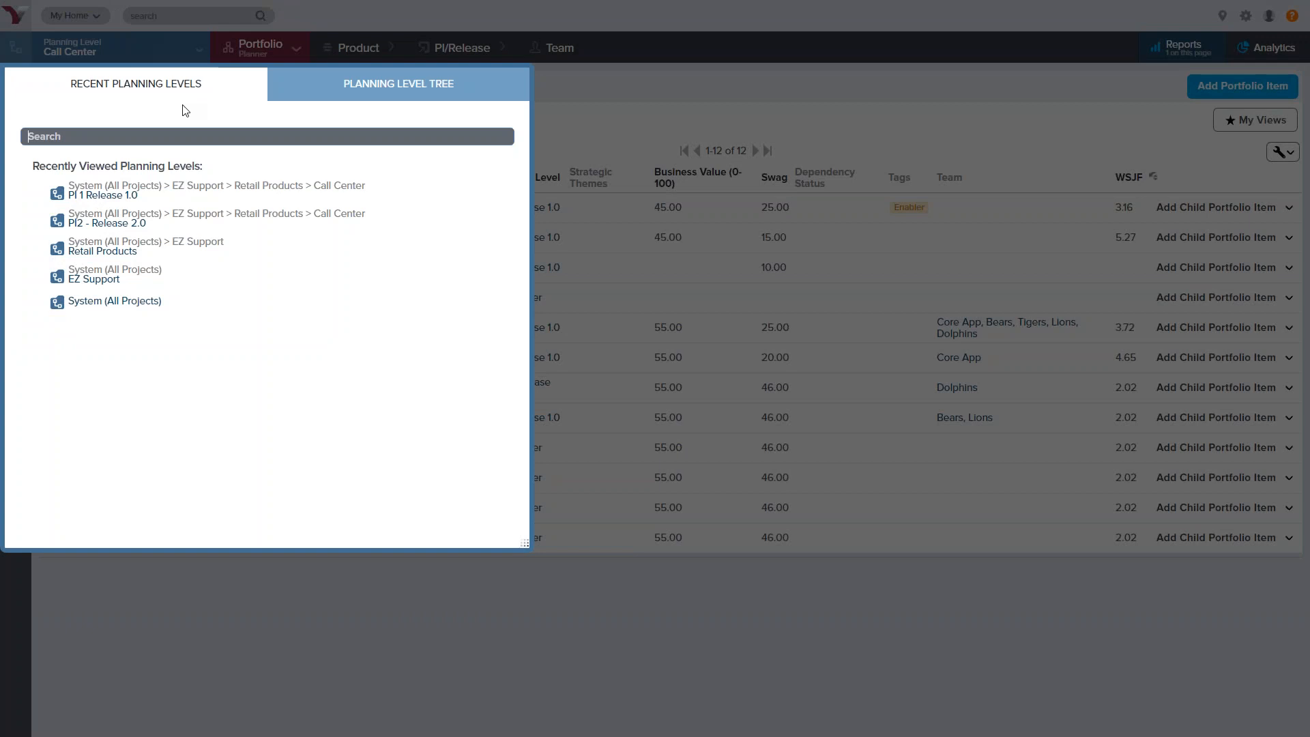
click(318, 103)
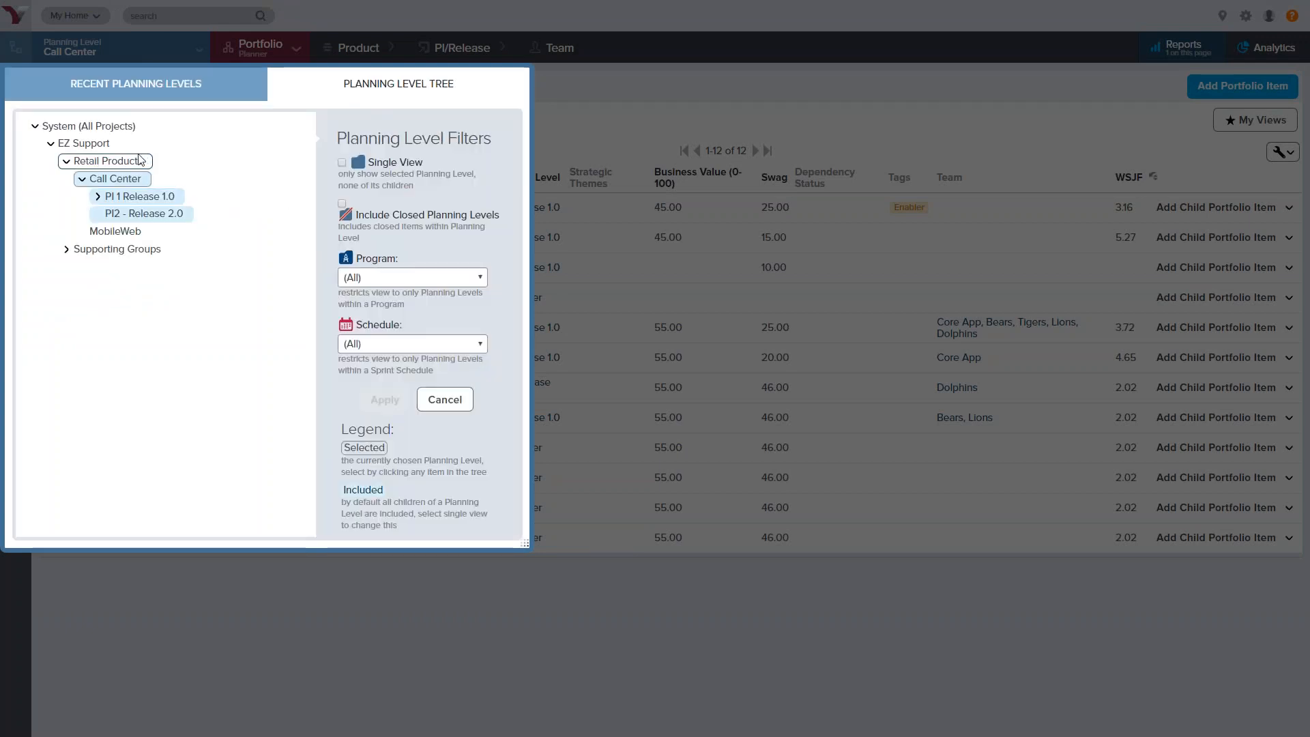
click(80, 149)
click(384, 400)
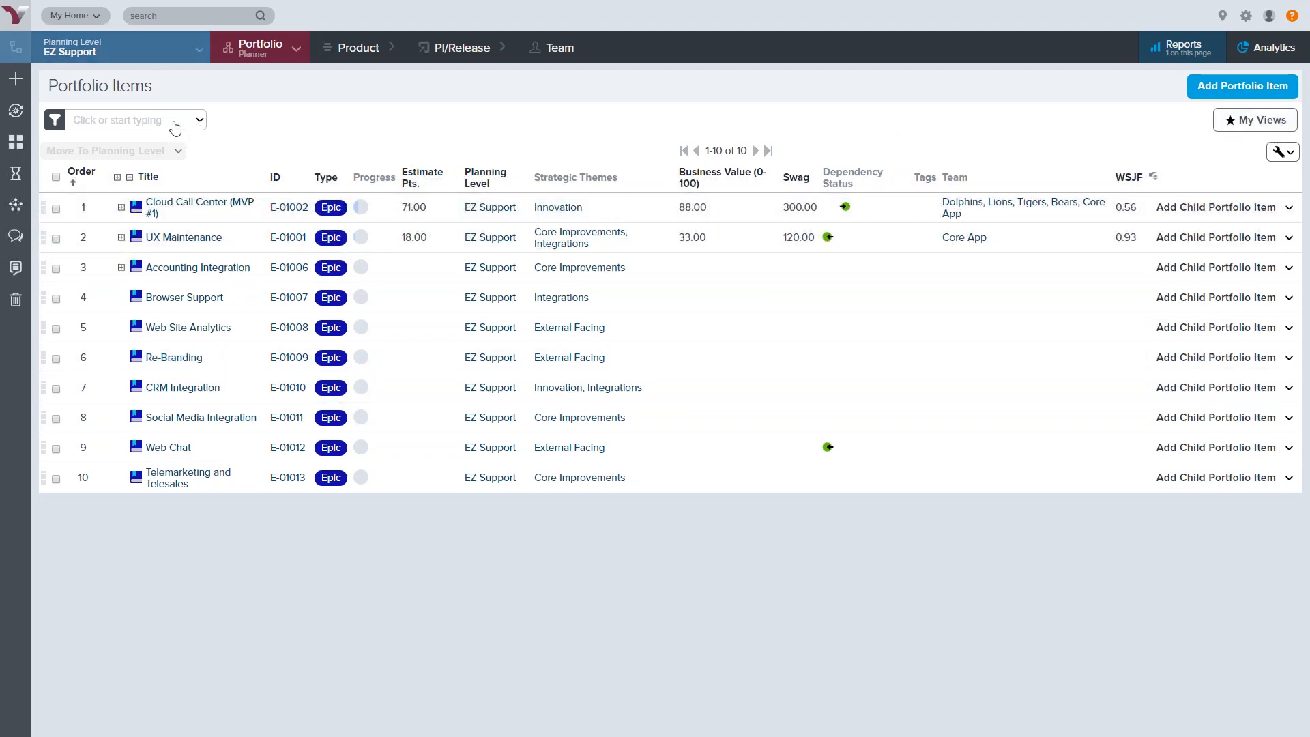
Filter the Portfolio Items list to Type is Feature
click(199, 121)
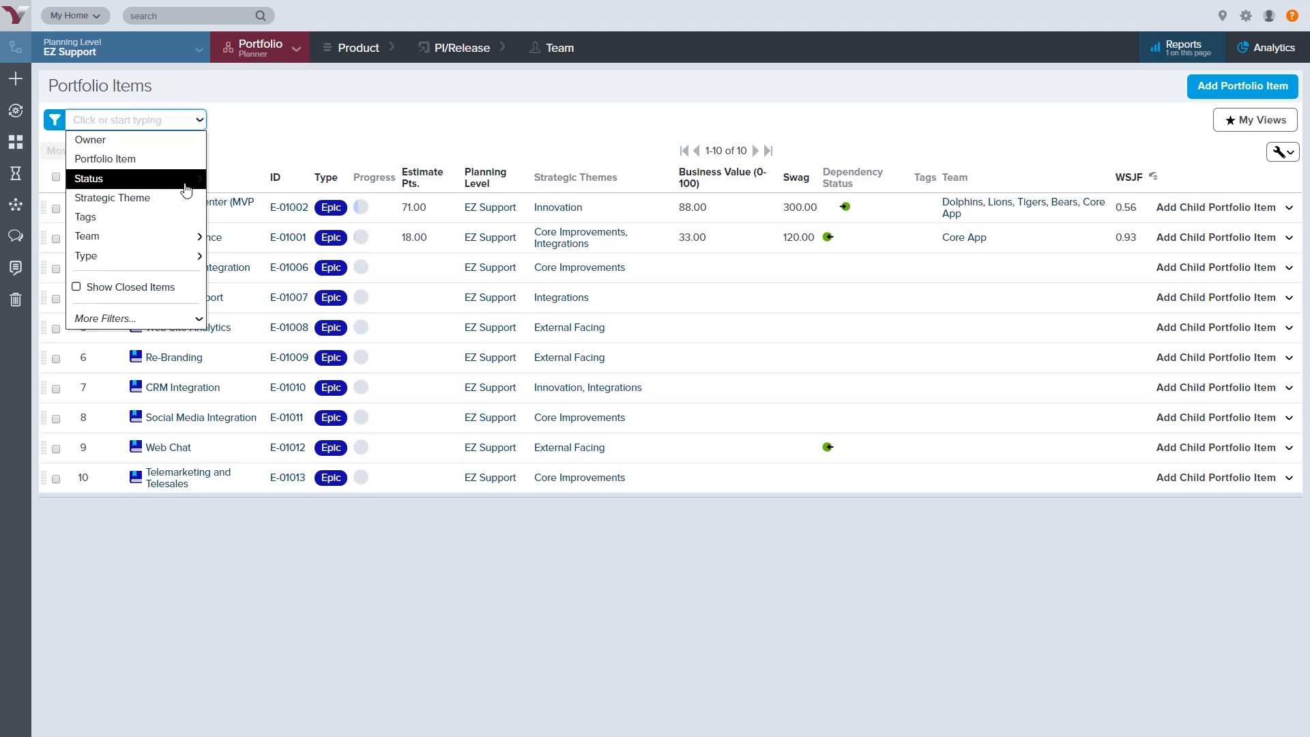
mouse_move(196, 262)
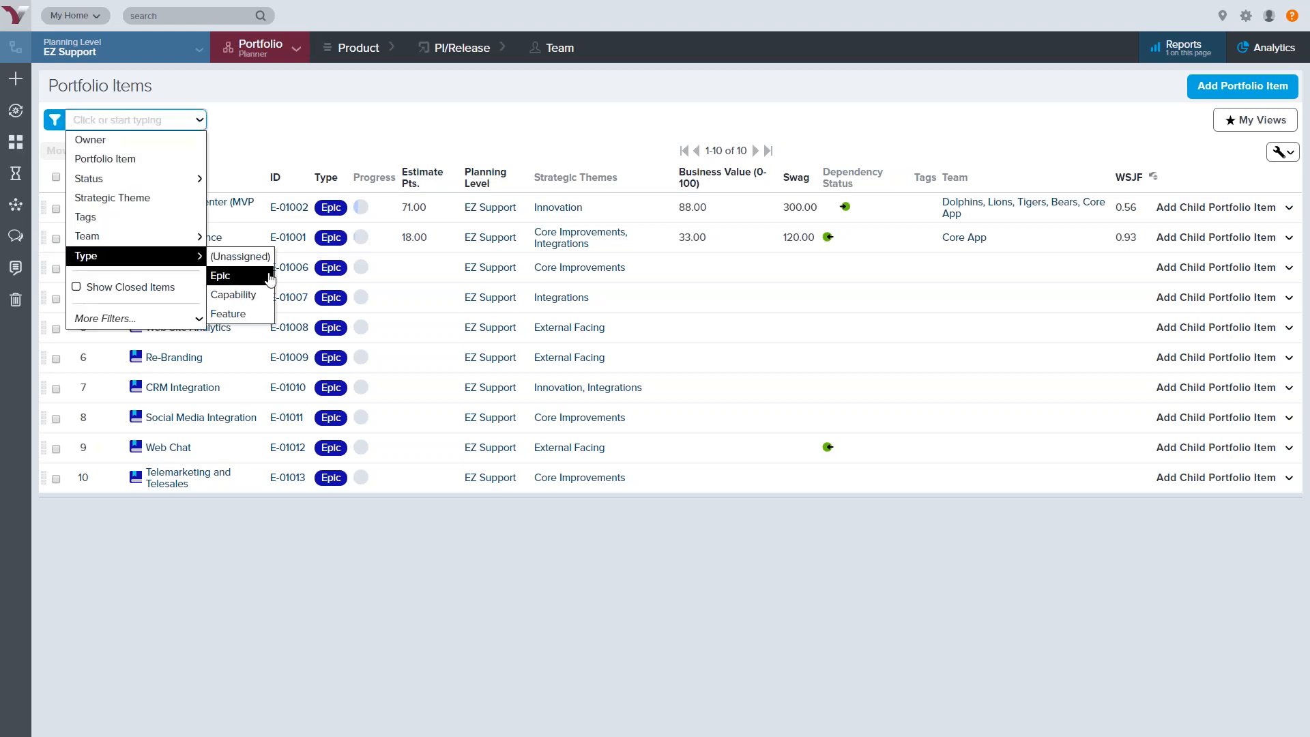
click(257, 313)
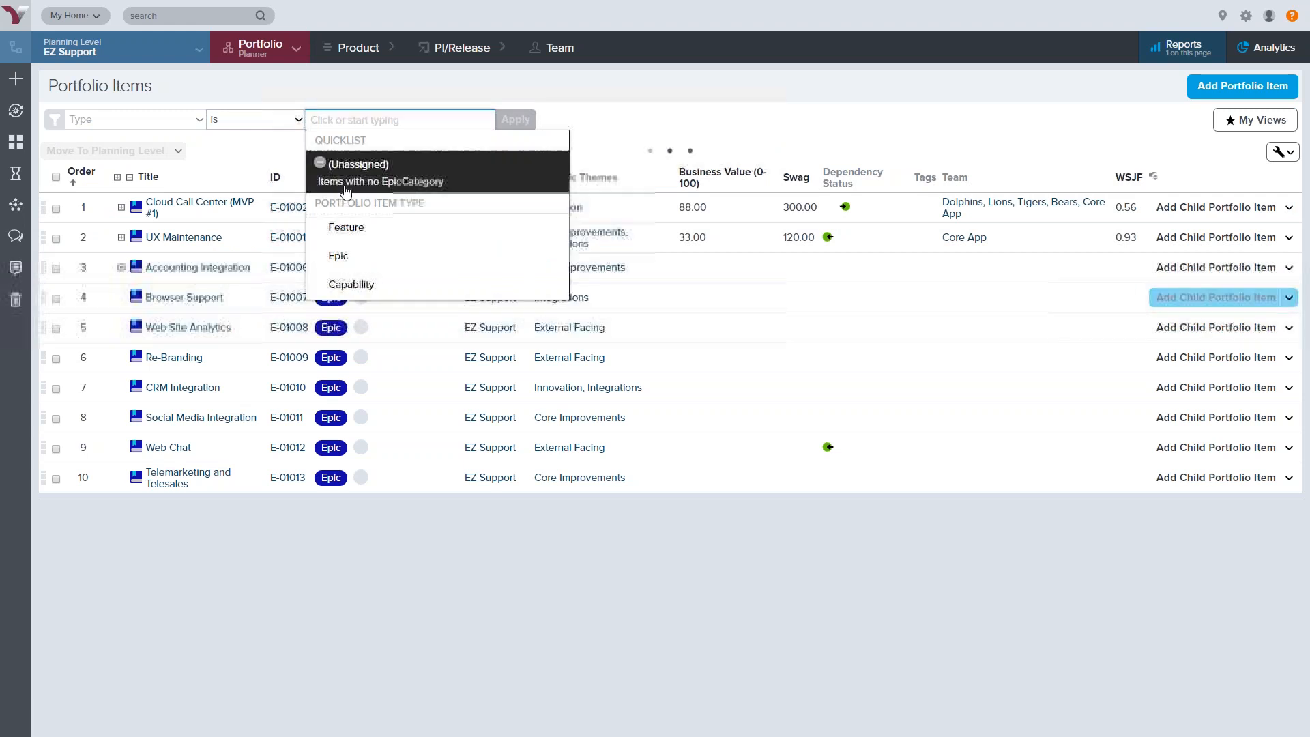
click(372, 227)
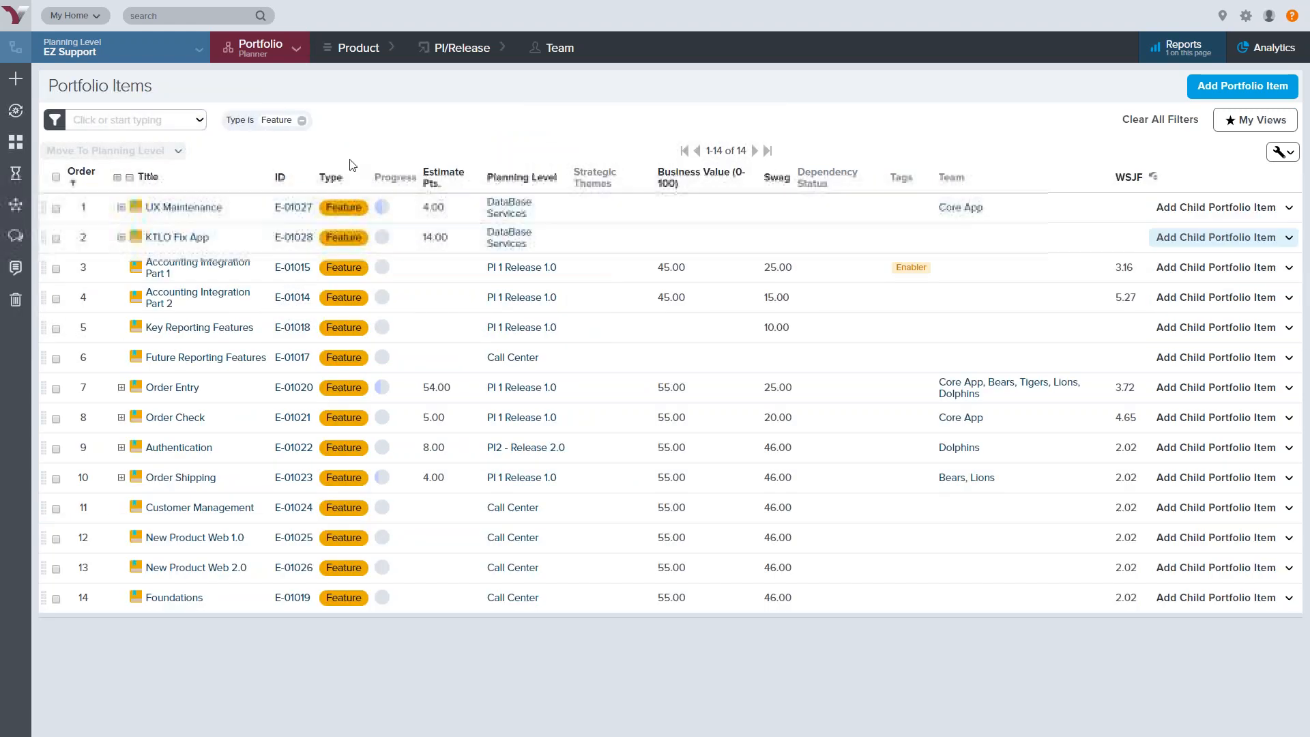
Add a second filter for Status is Implementing, leaving 3 features
click(200, 121)
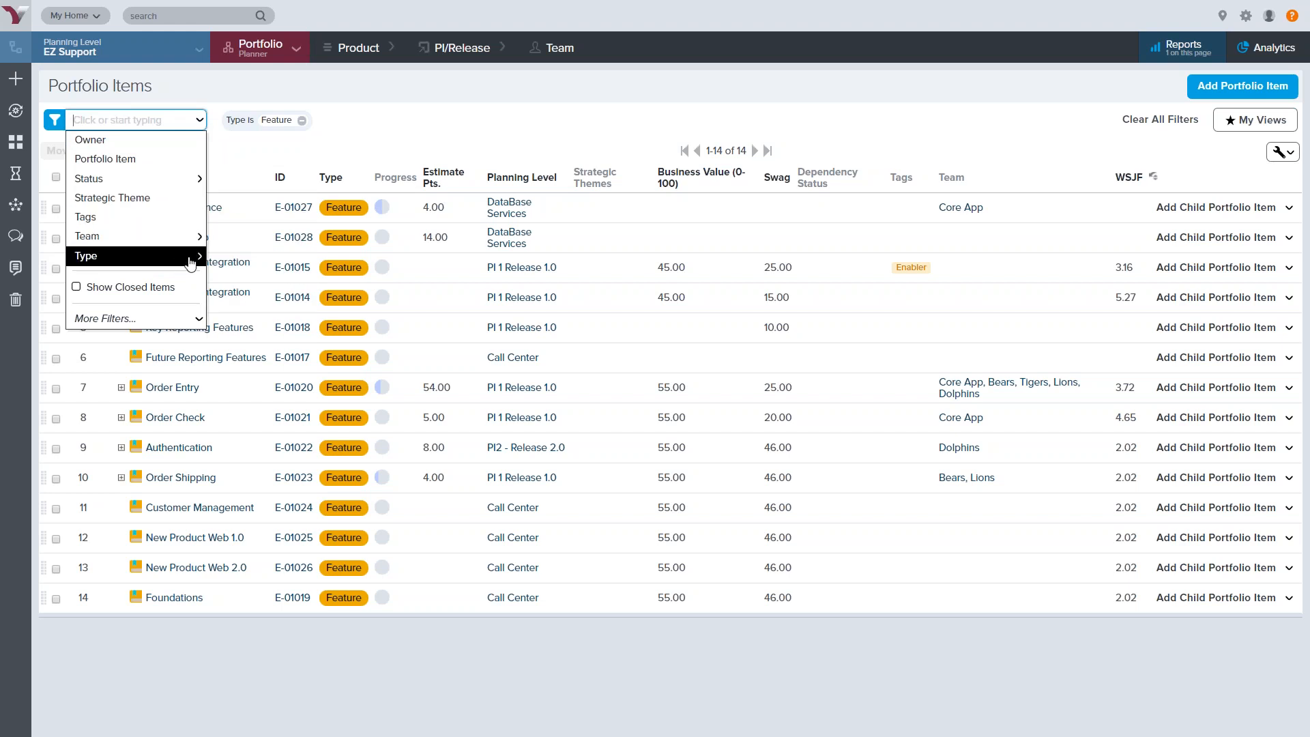
click(196, 181)
click(258, 258)
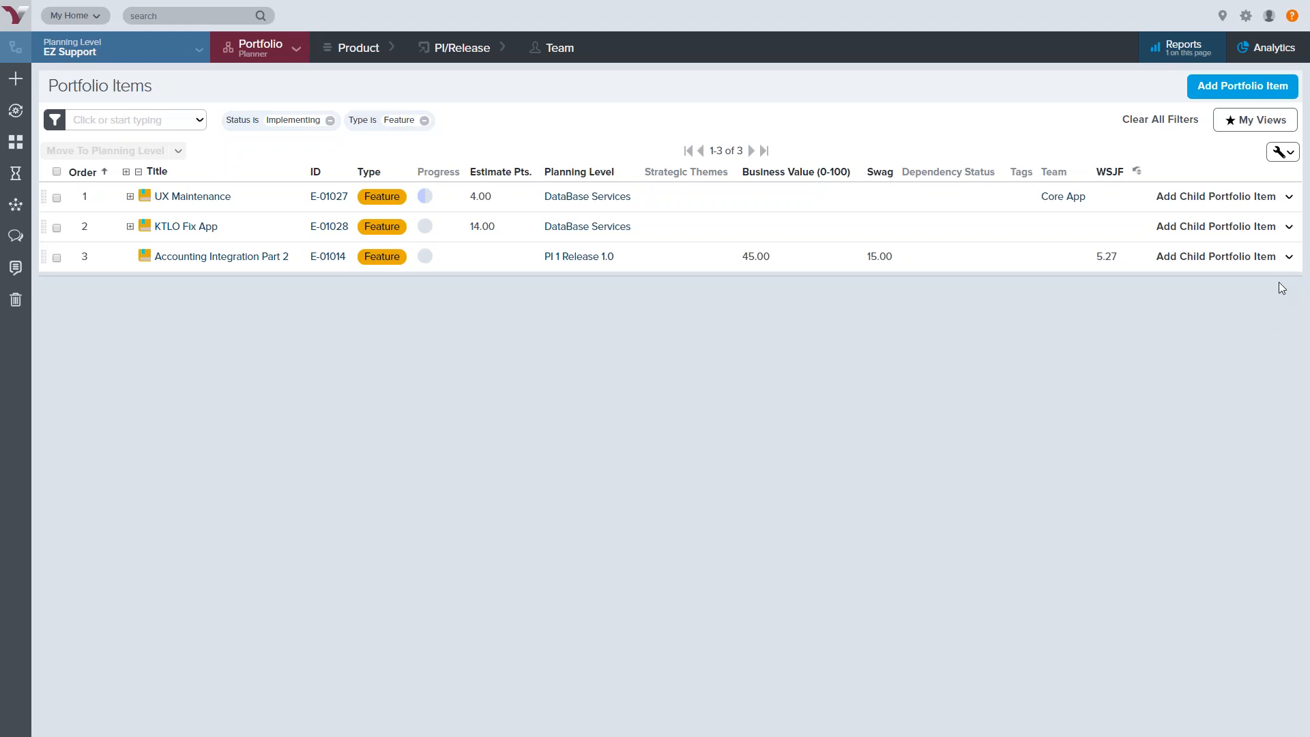
click(1264, 129)
click(1243, 183)
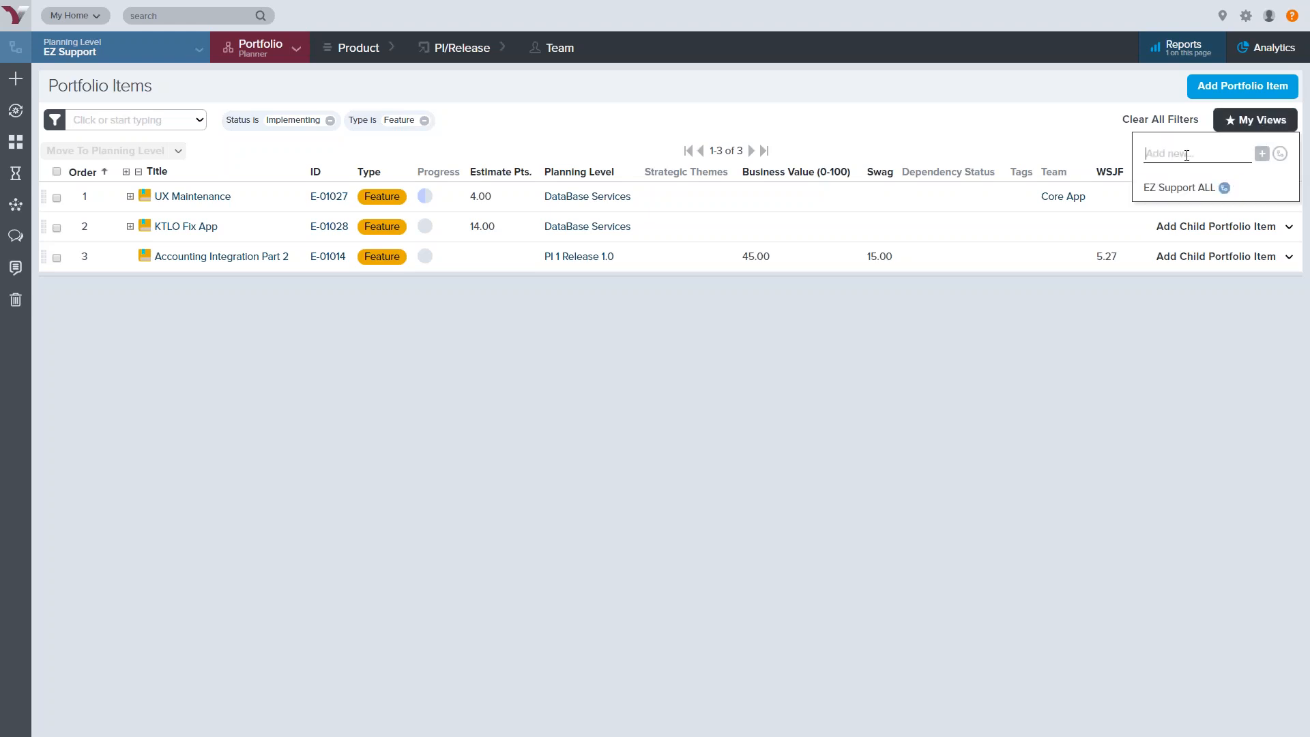
Save the Feature/Implementing filters as view 'WIP Features', then switch to EZ Support ALL
click(1233, 124)
click(1260, 153)
click(1254, 124)
text(I)
text(W)
click(1281, 153)
click(1262, 154)
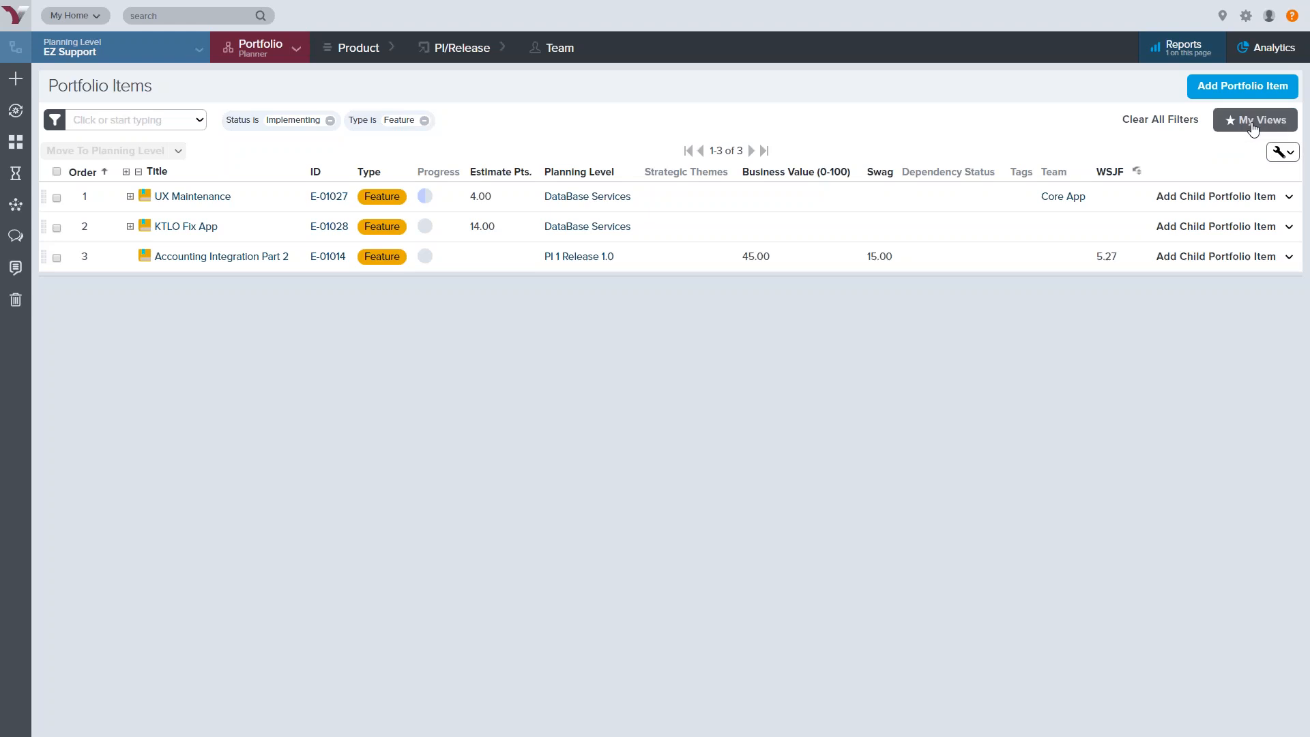
click(1253, 129)
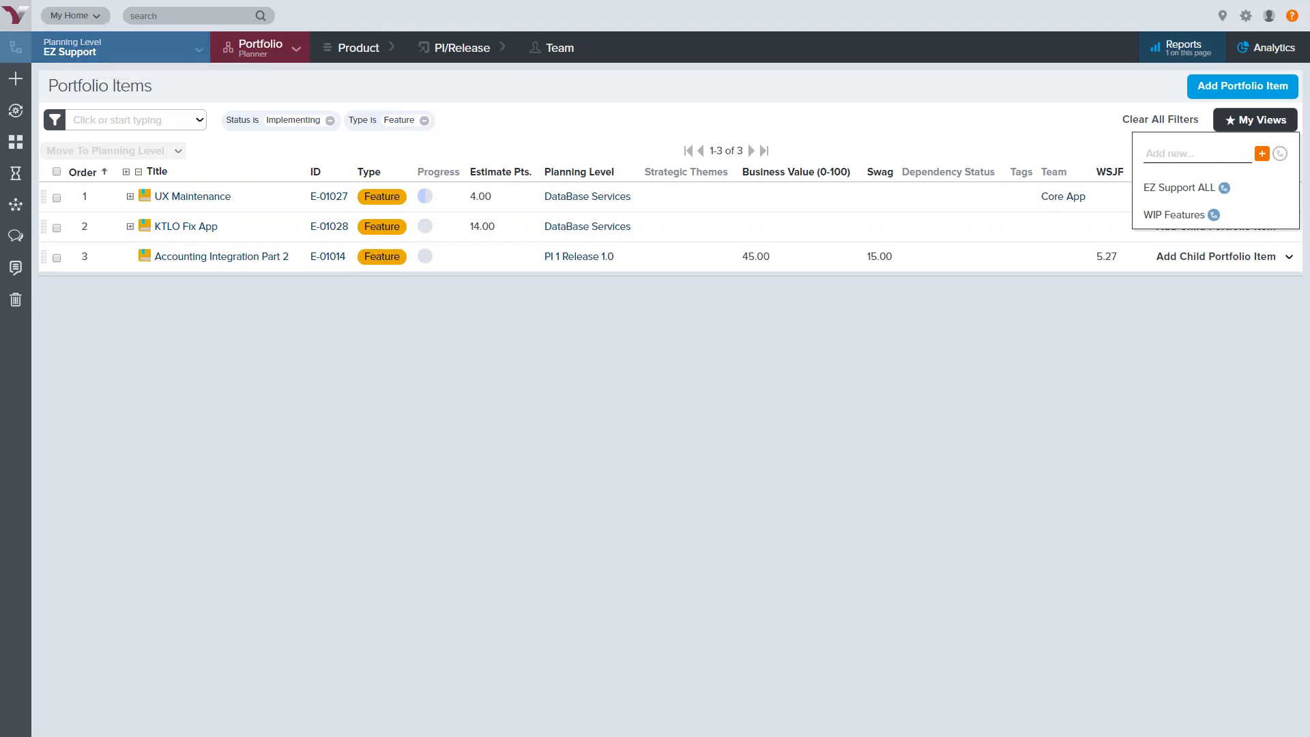
click(1179, 187)
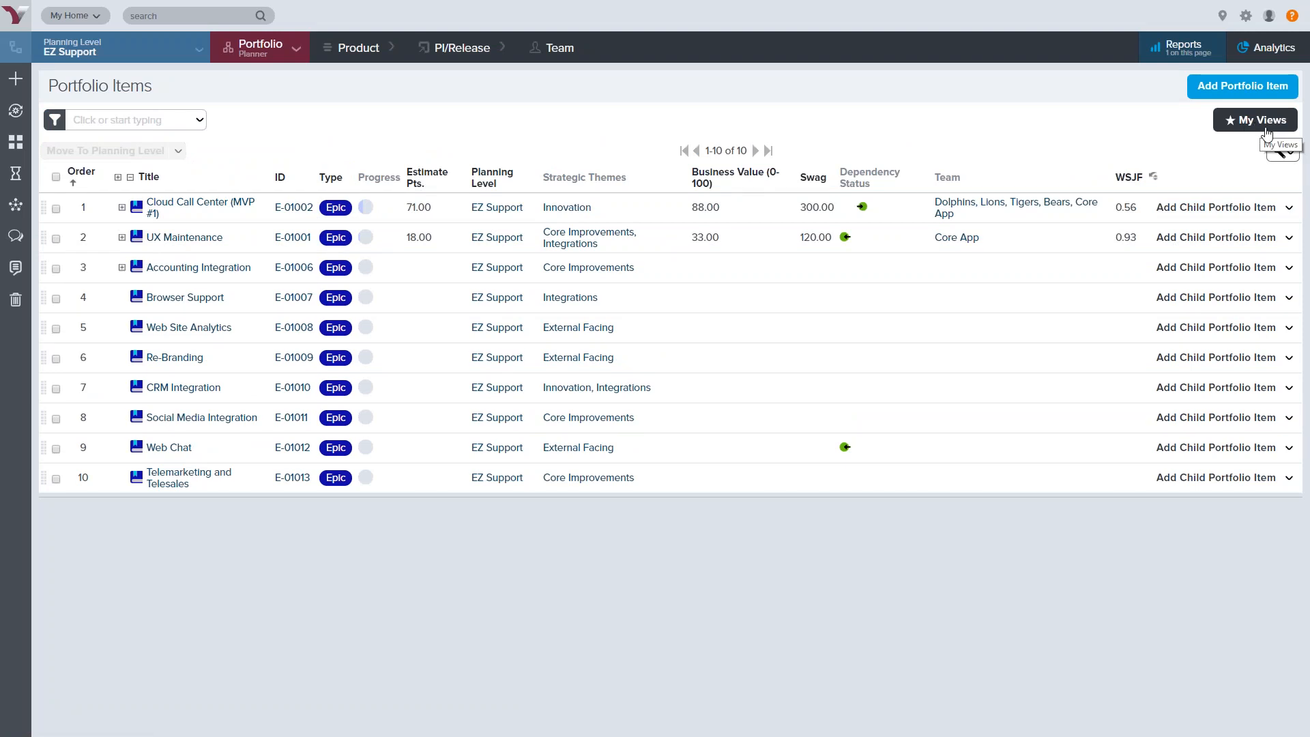
click(1279, 154)
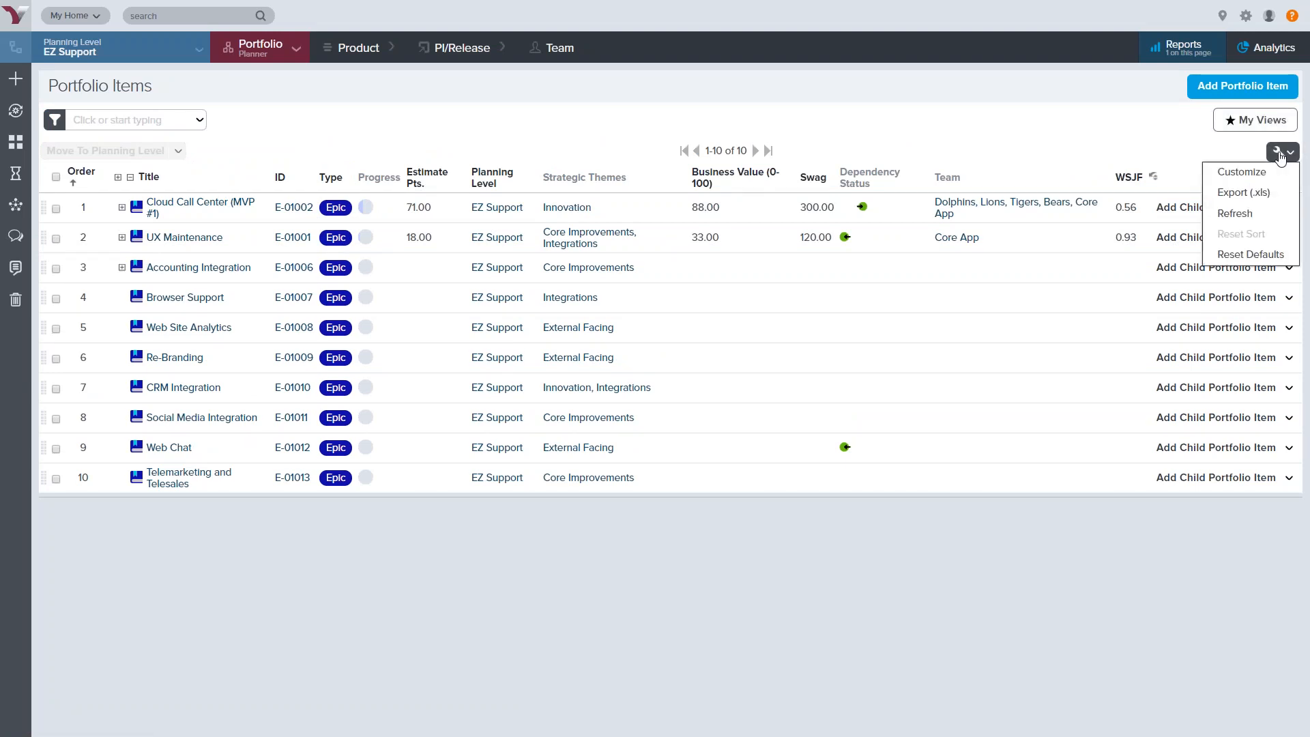
click(1258, 179)
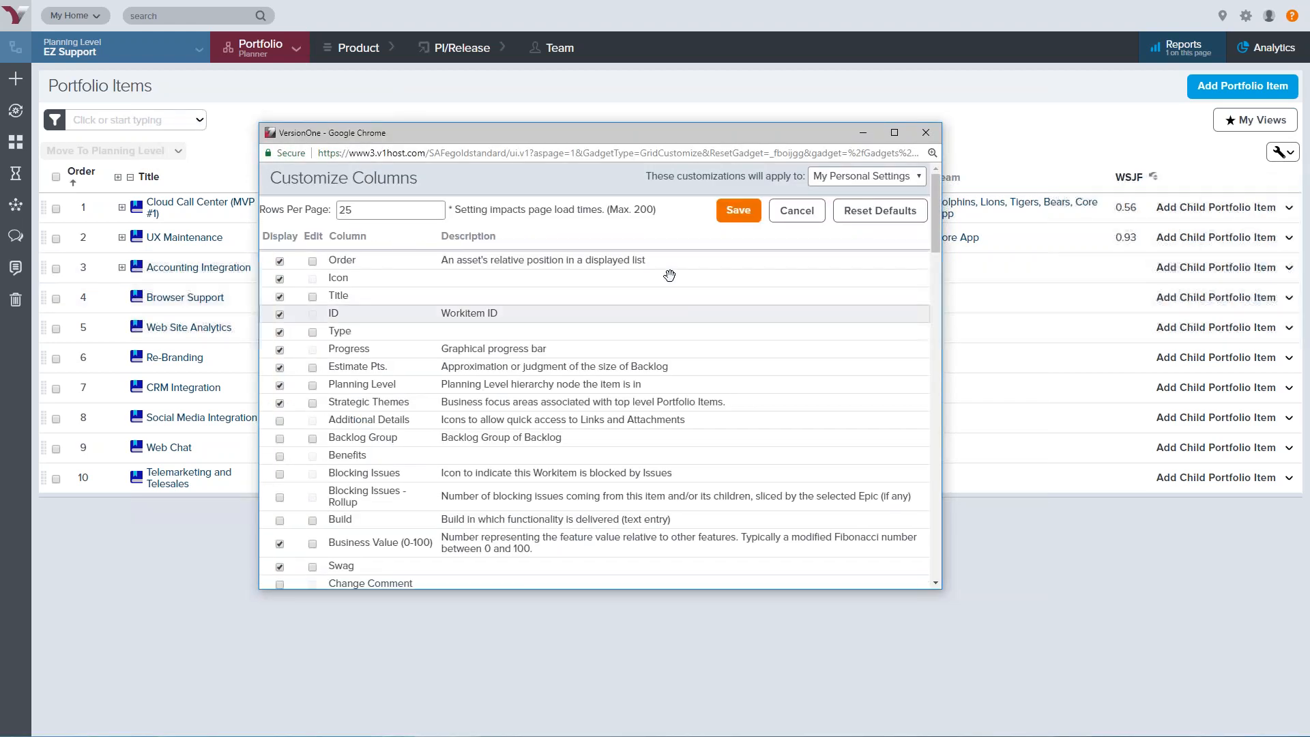
click(903, 178)
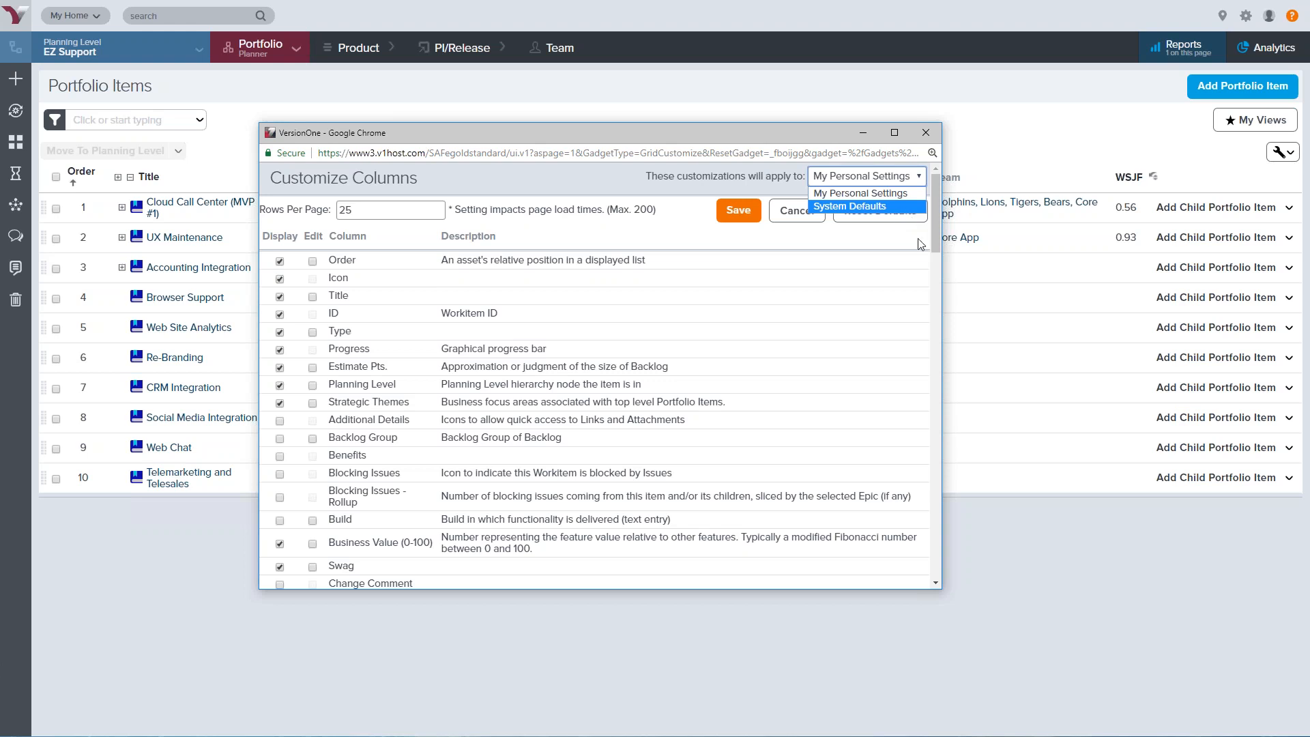
key(Escape)
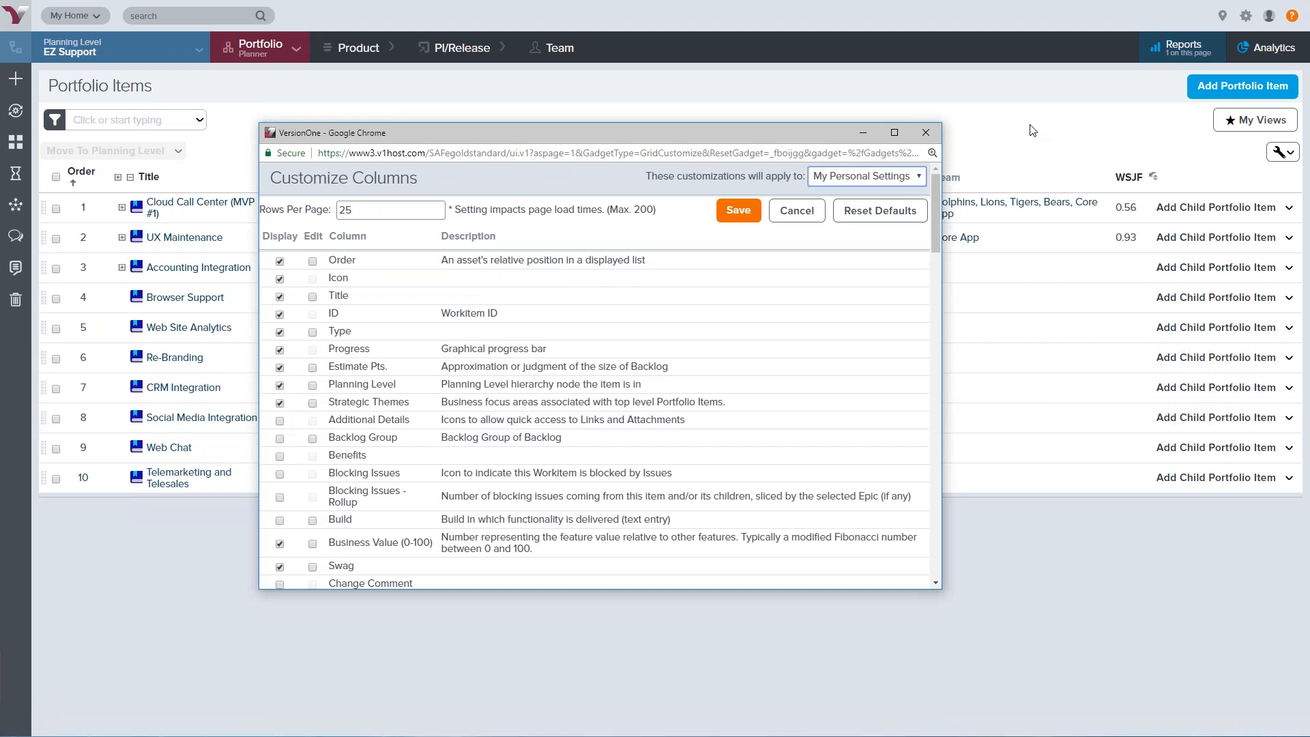
click(925, 134)
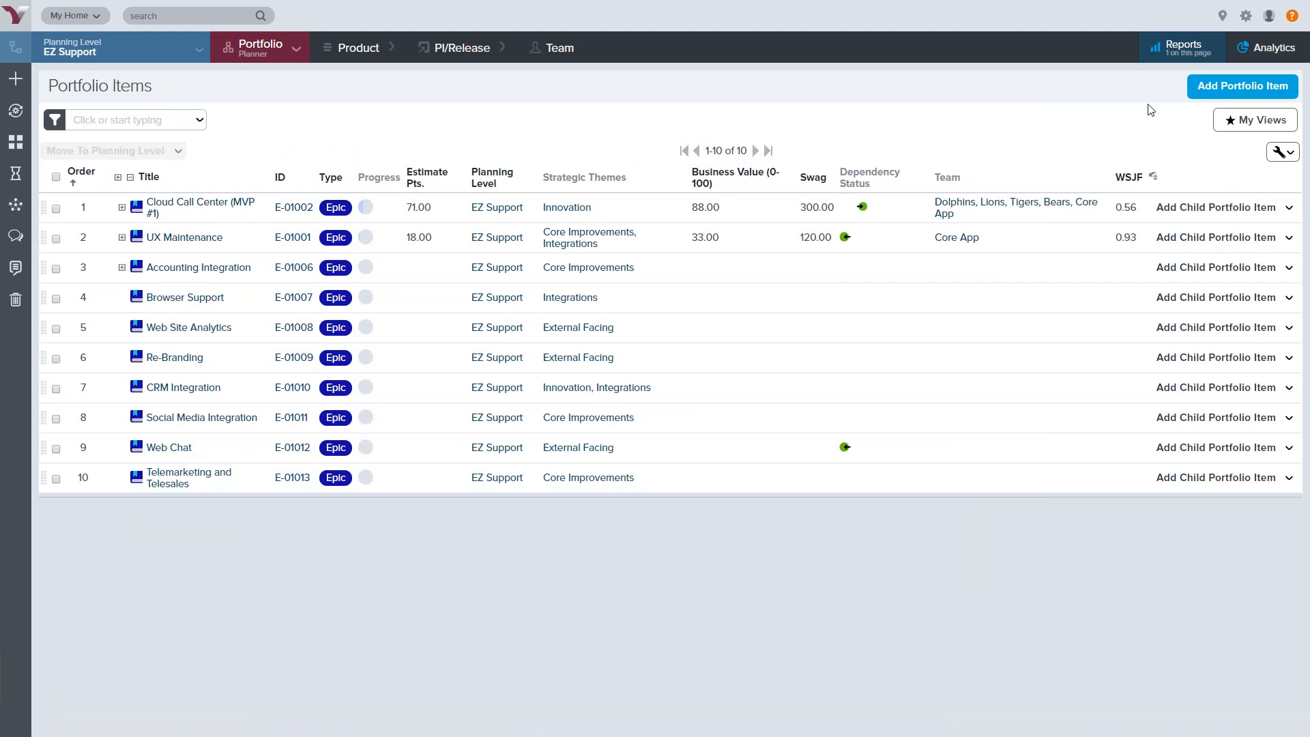
Open the System Configuration page showing enabled features, time zone and backlog tracking level
click(1246, 18)
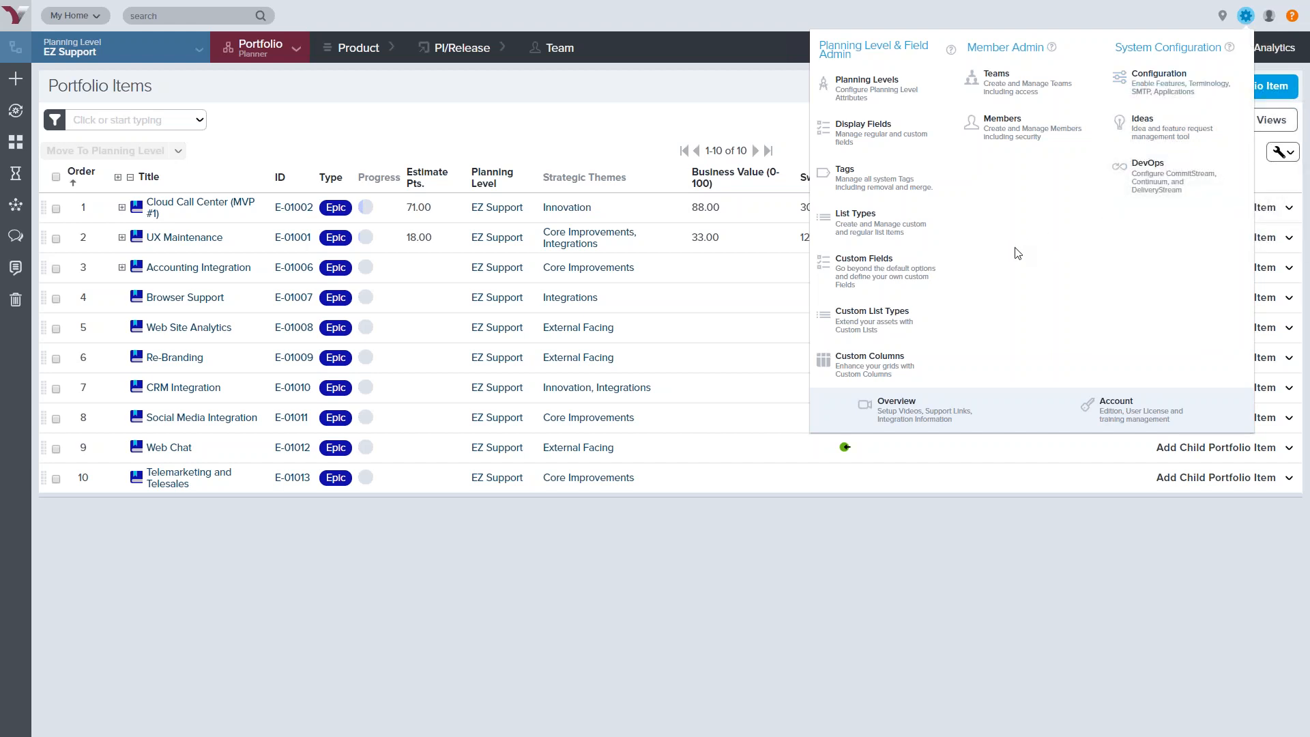
click(1160, 81)
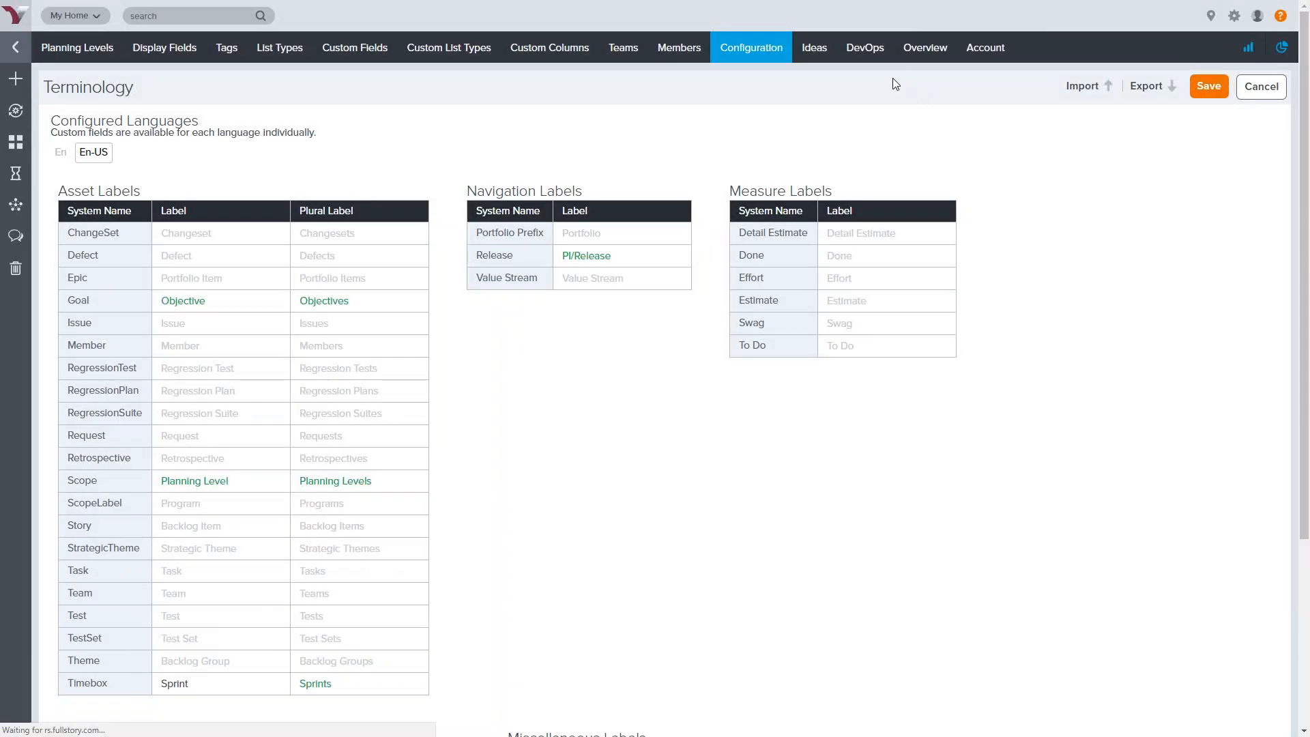
mouse_move(745, 52)
click(740, 81)
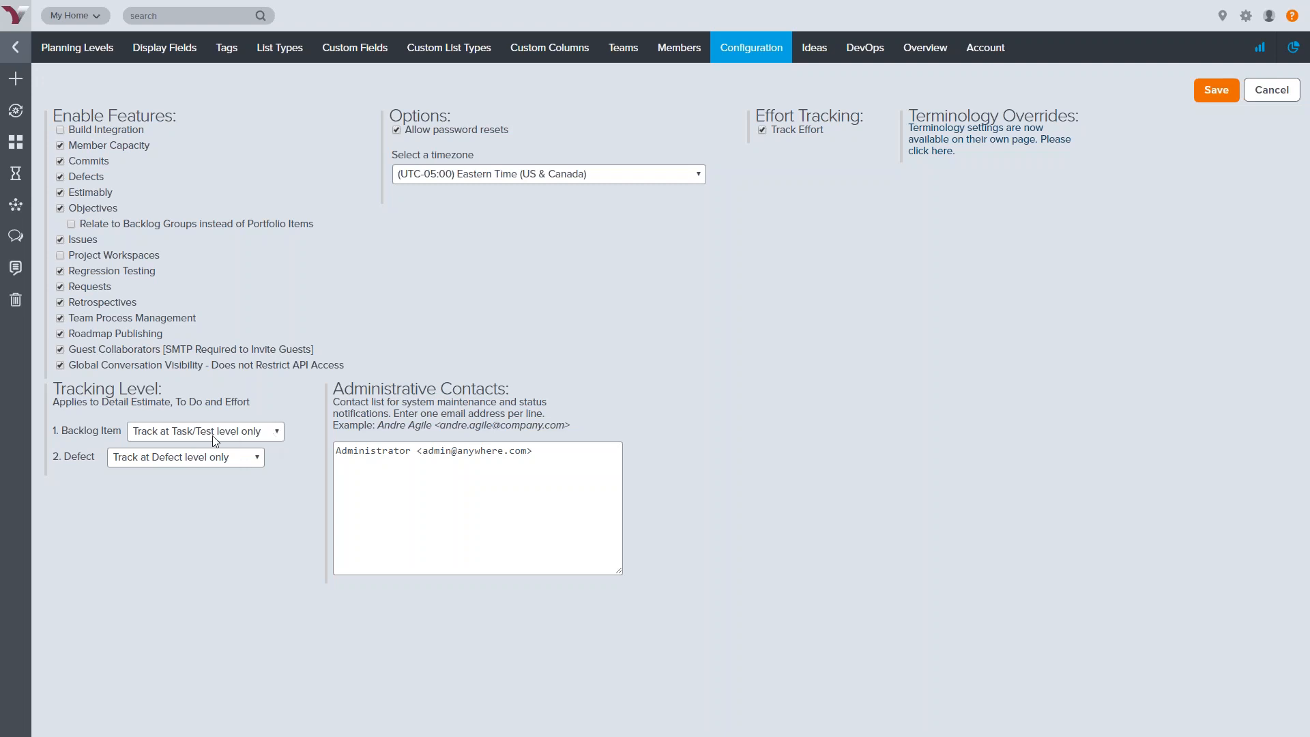
click(277, 433)
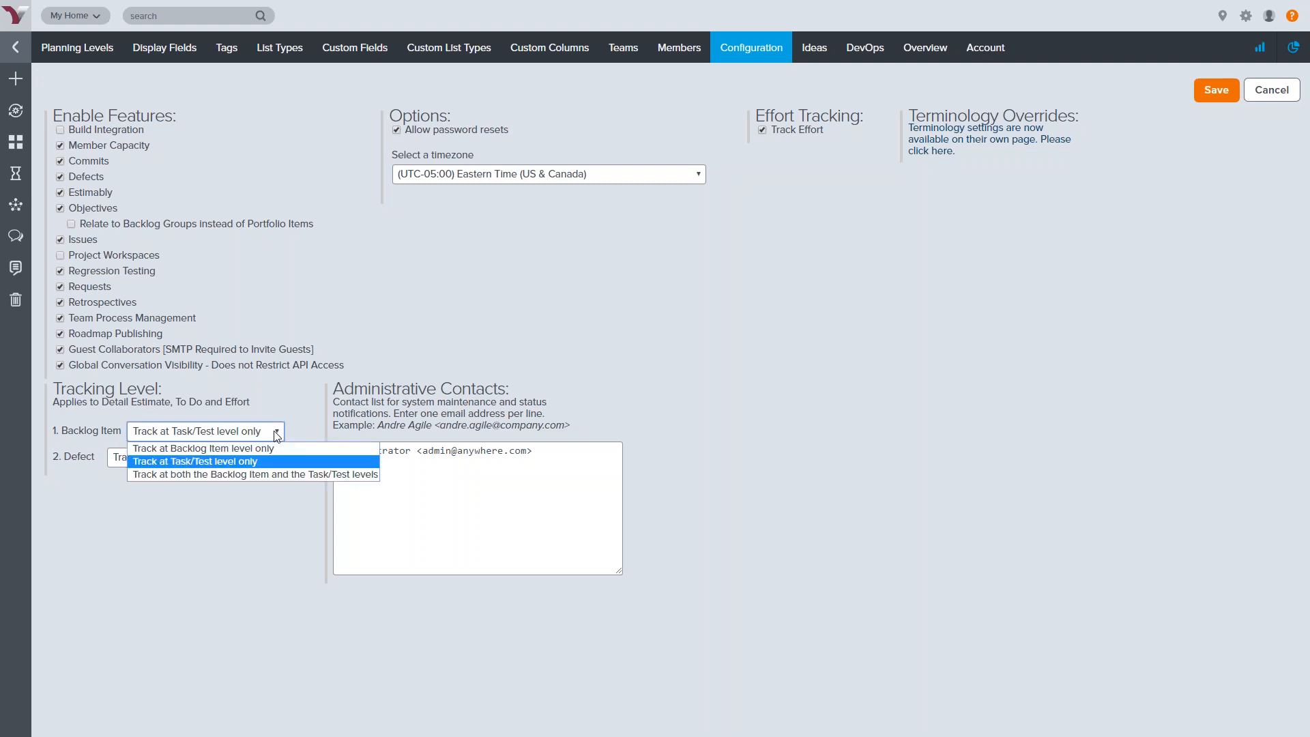
click(347, 465)
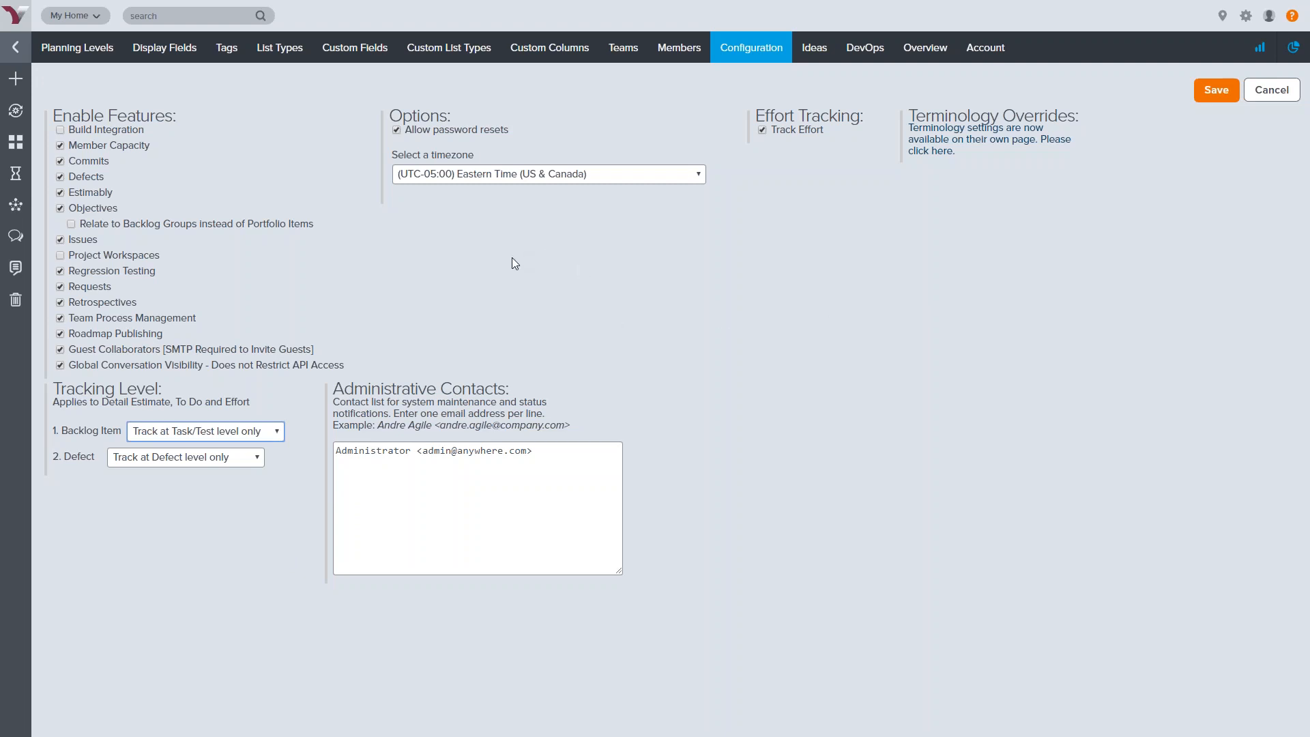
Show the Custom Fields list, then the help article on adding custom fields and list types
click(362, 53)
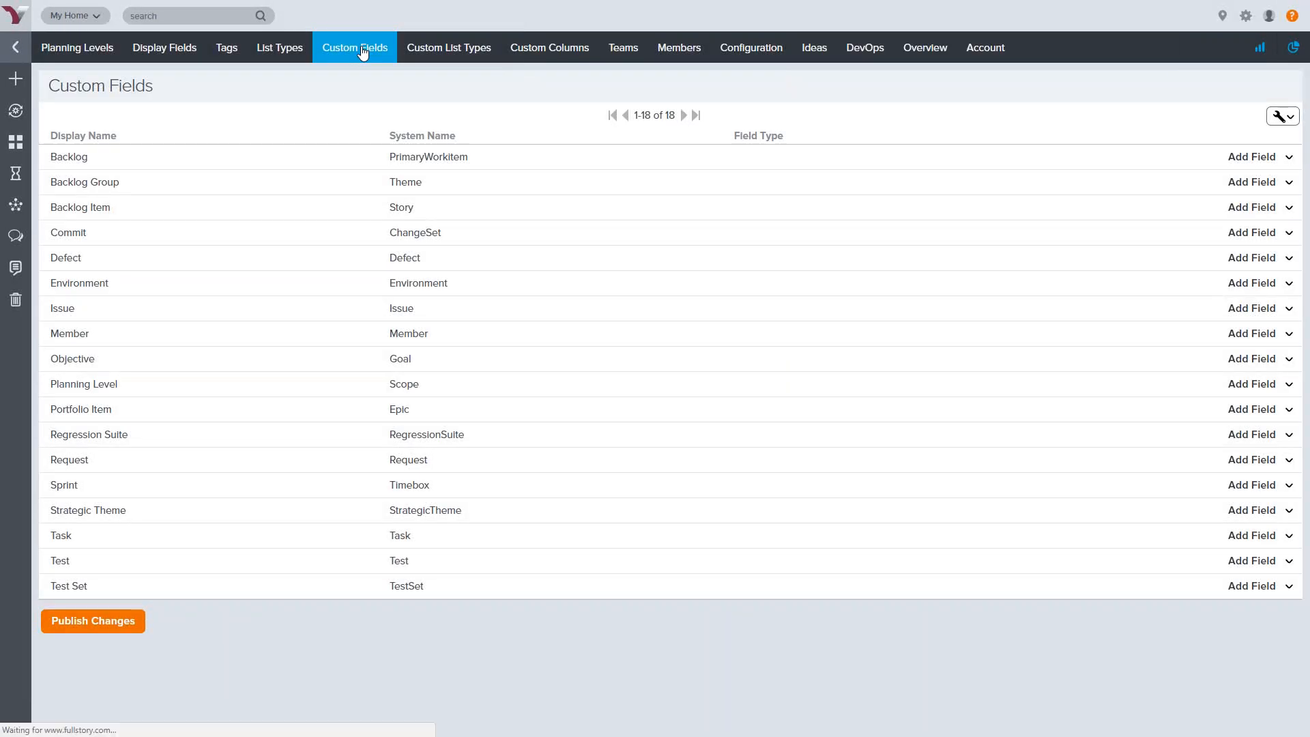
click(1292, 15)
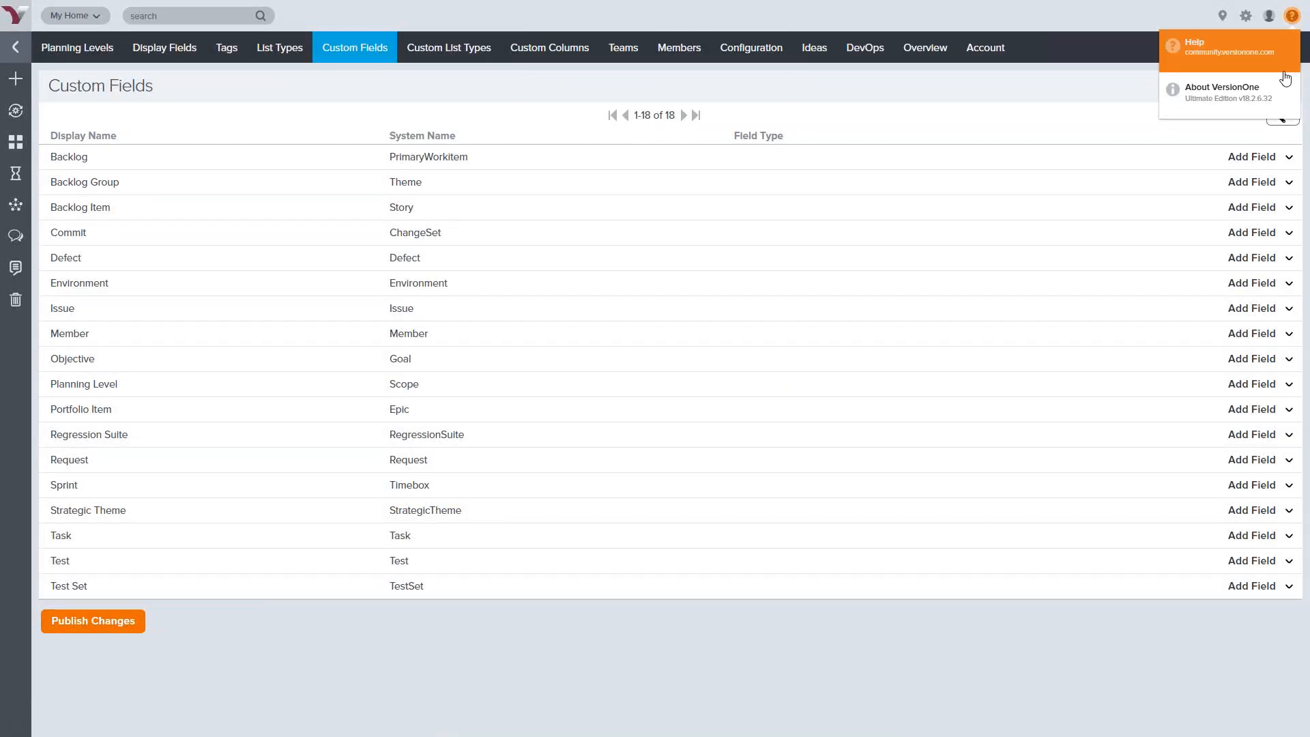
click(1254, 60)
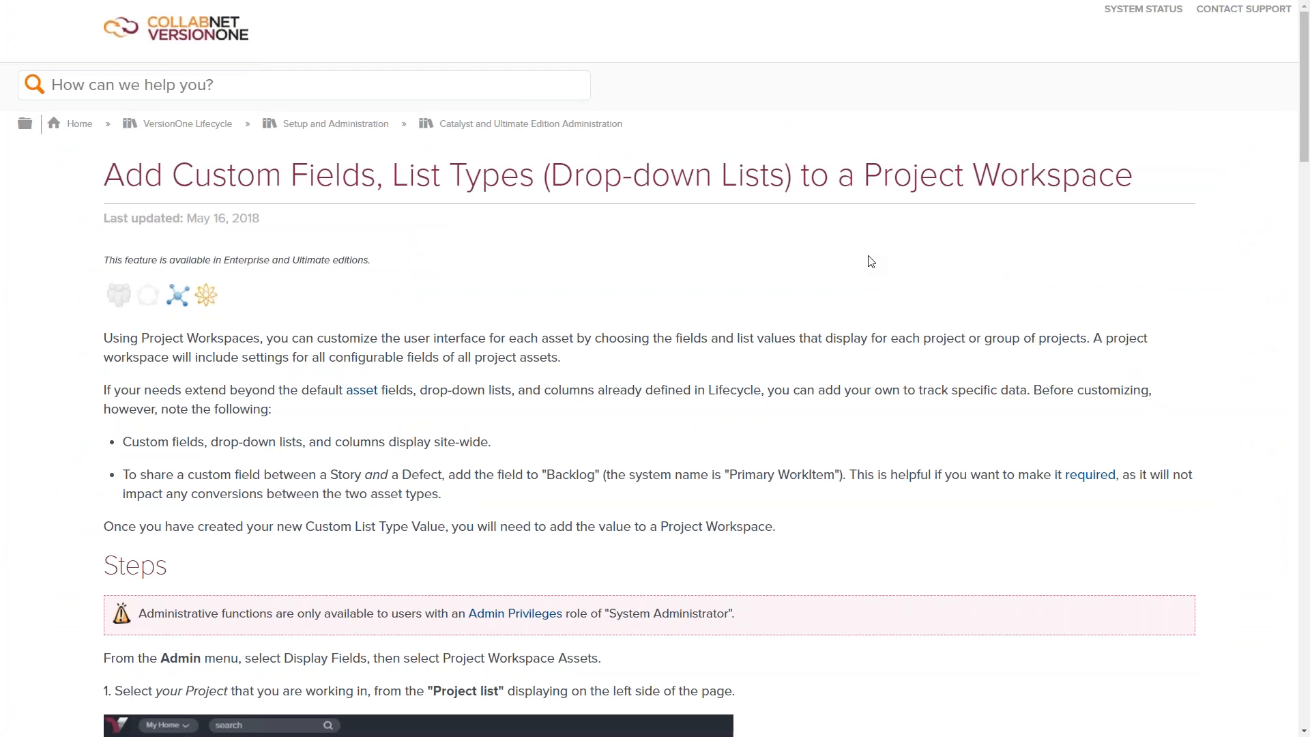
Skim the help article, exit full screen and close it to return to Custom Fields
scroll(873, 259, down, 5)
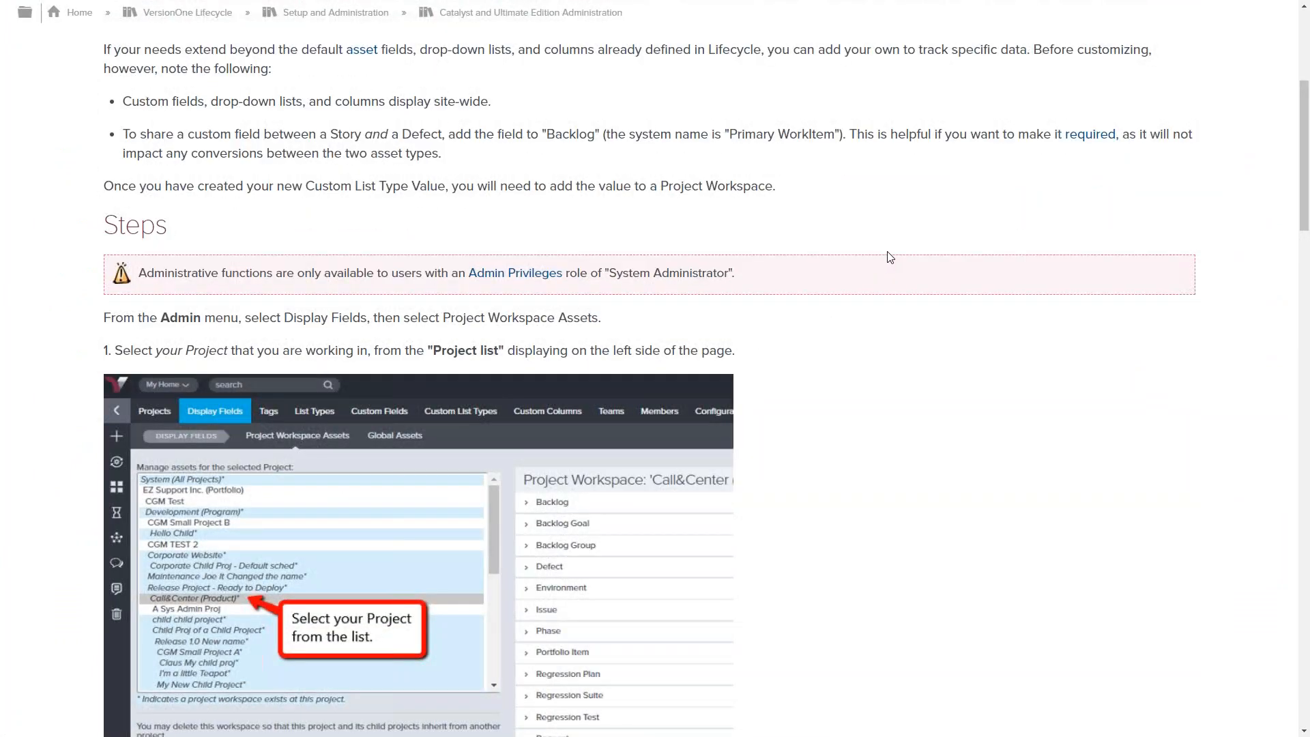
scroll(897, 256, up, 5)
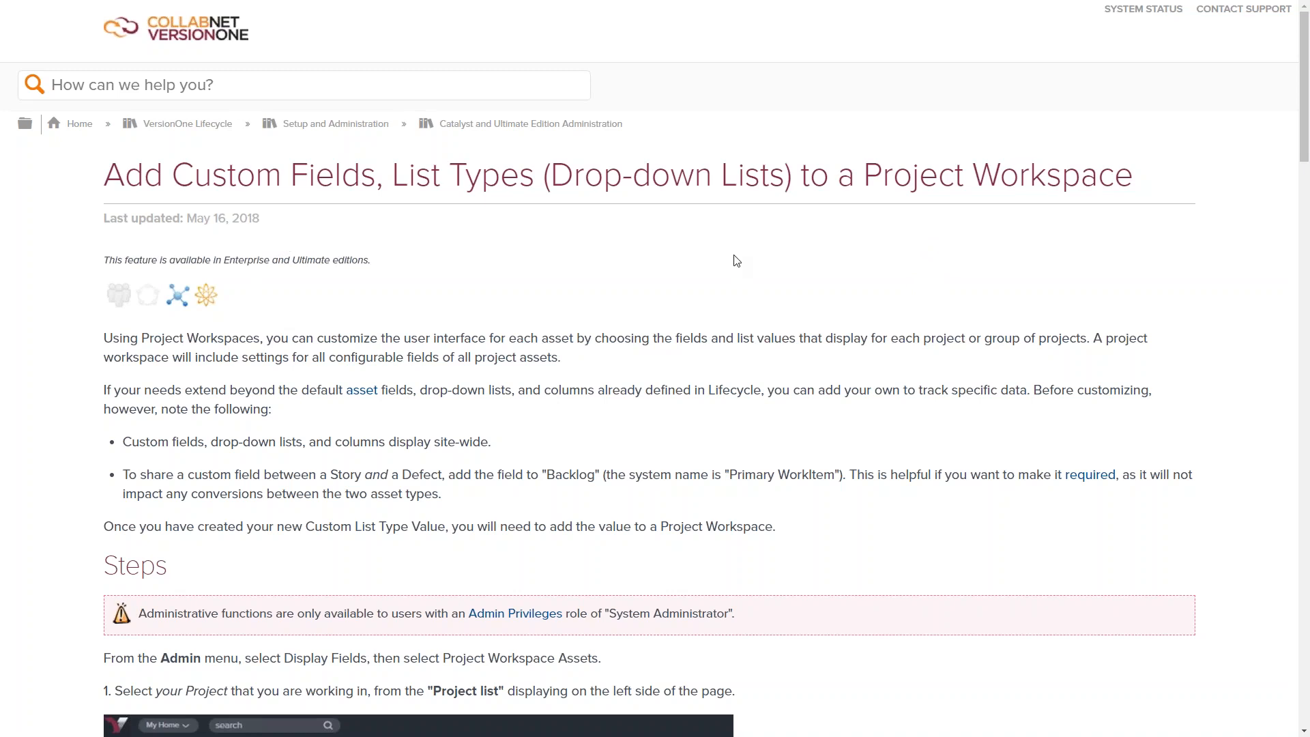
key(F11)
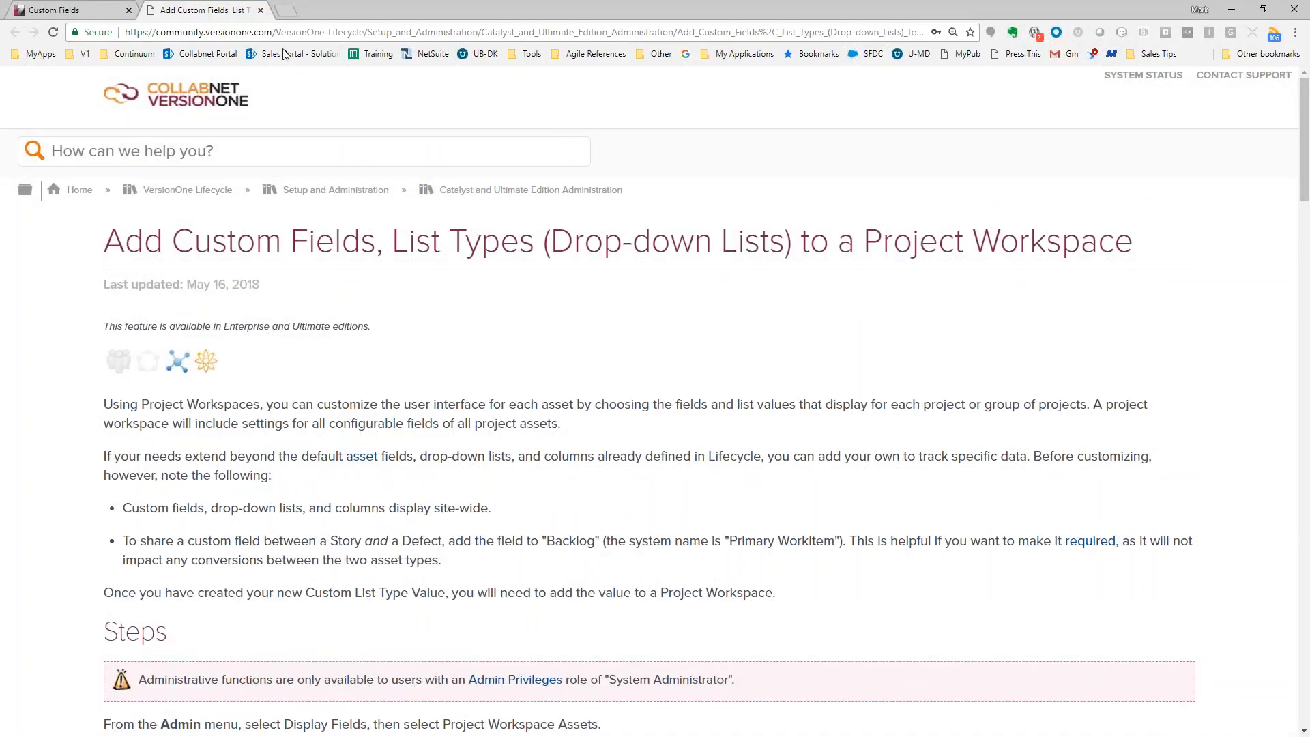
click(260, 8)
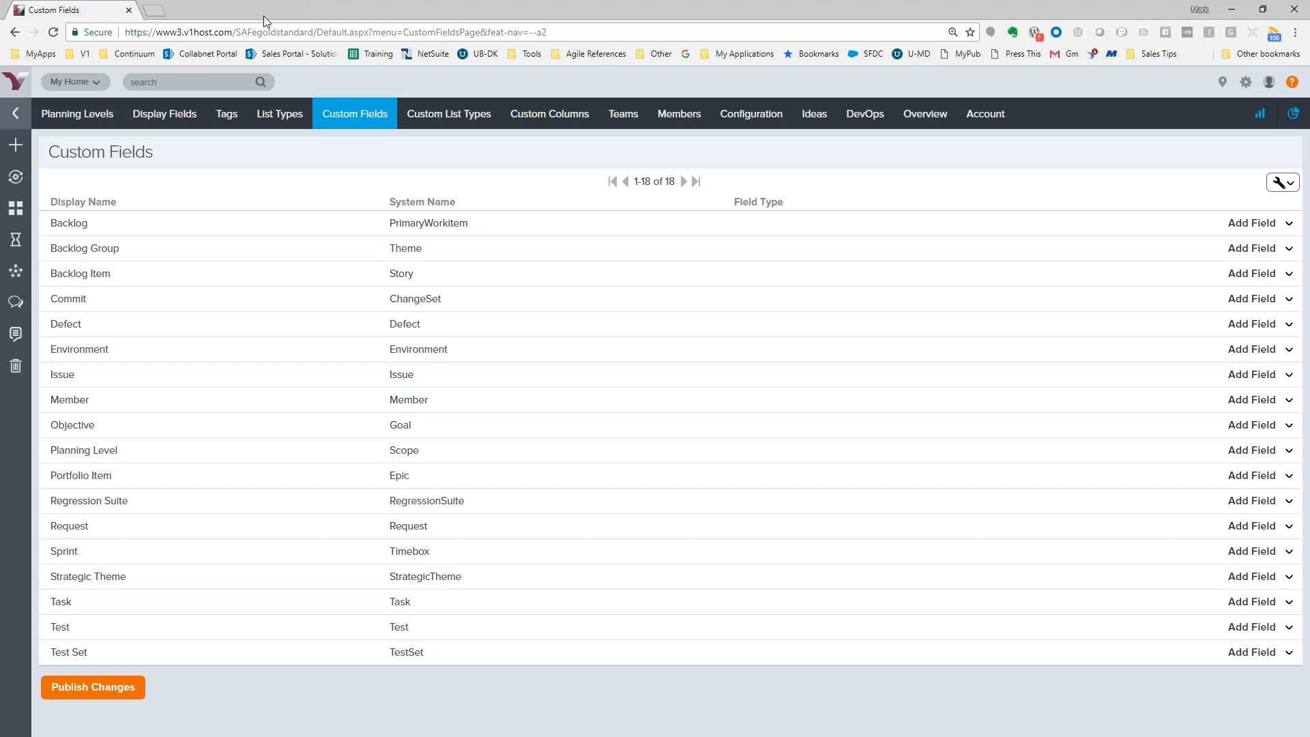